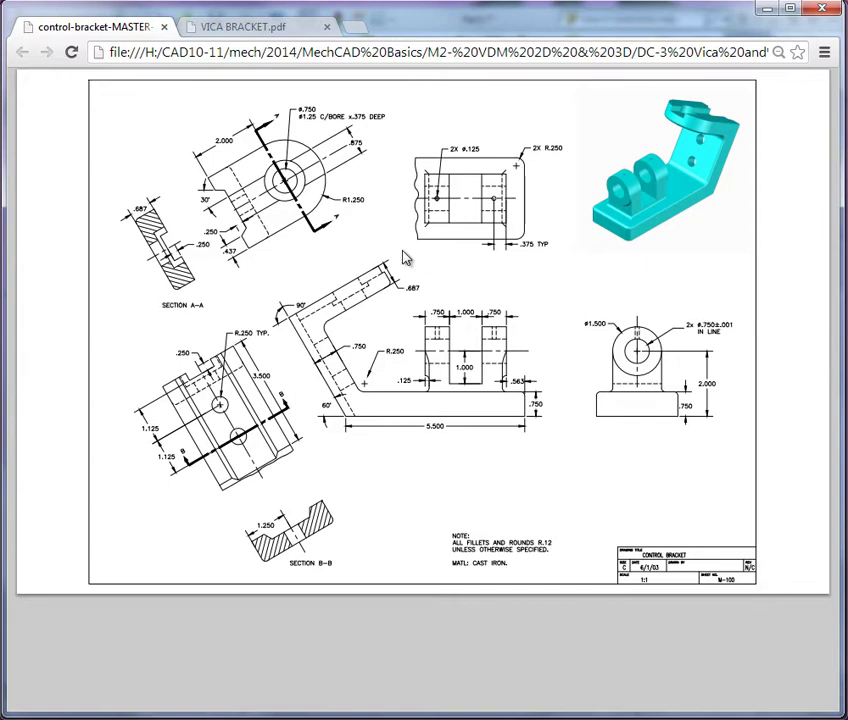
# In SolidWorks, round the two short corner edges at the angled upper arm's free end with a 1.25 in constant-radius fillet.
pyautogui.hotkey('alt', 'Tab')
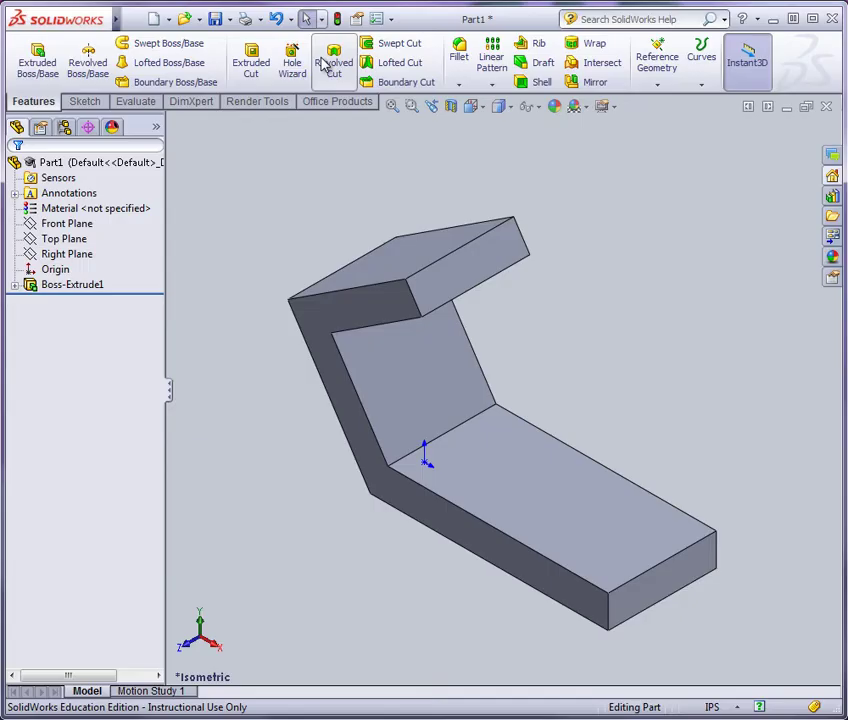
pyautogui.moveTo(420, 598); pyautogui.dragTo(530, 590, button='middle')
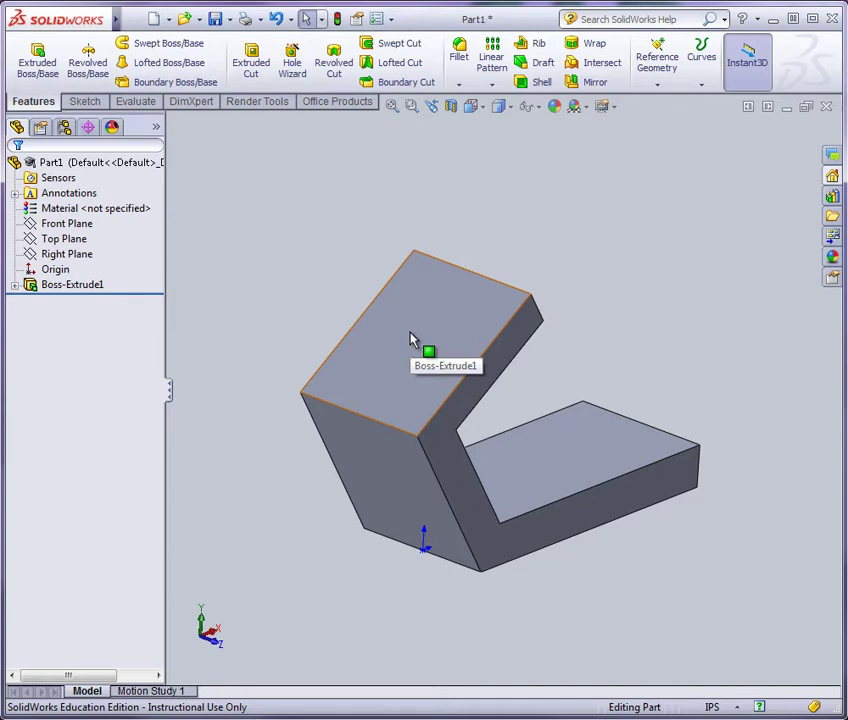
pyautogui.moveTo(410, 338); pyautogui.dragTo(372, 383, button='middle')
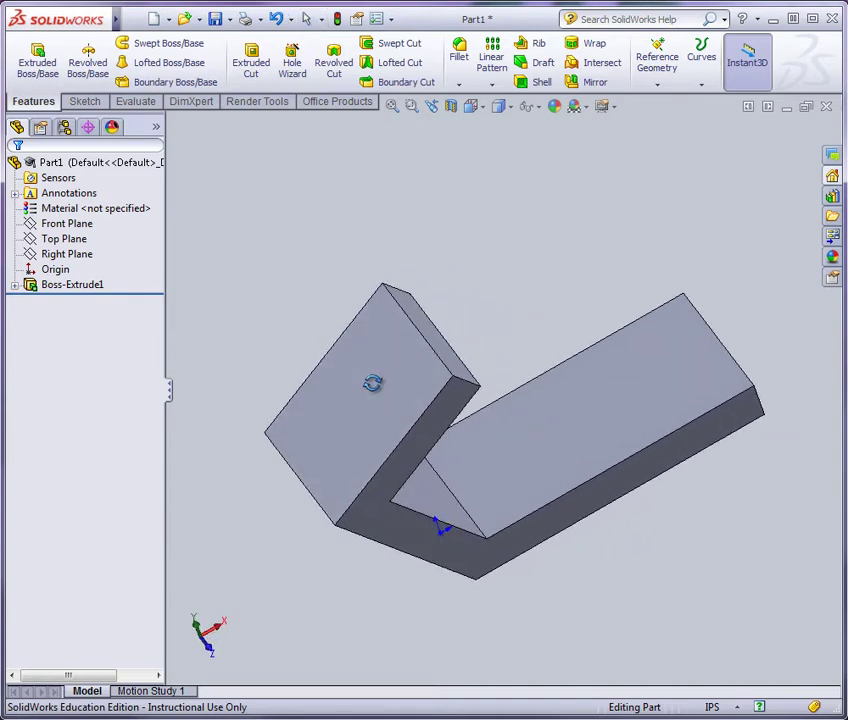
pyautogui.click(474, 388)
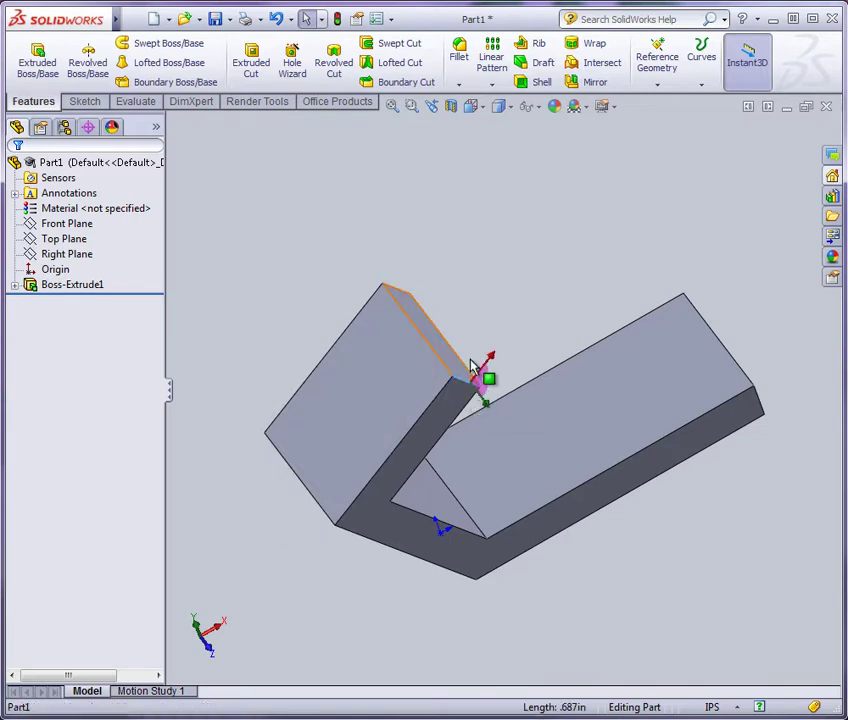
pyautogui.keyDown('ctrl'); pyautogui.click(399, 289); pyautogui.keyUp('ctrl')
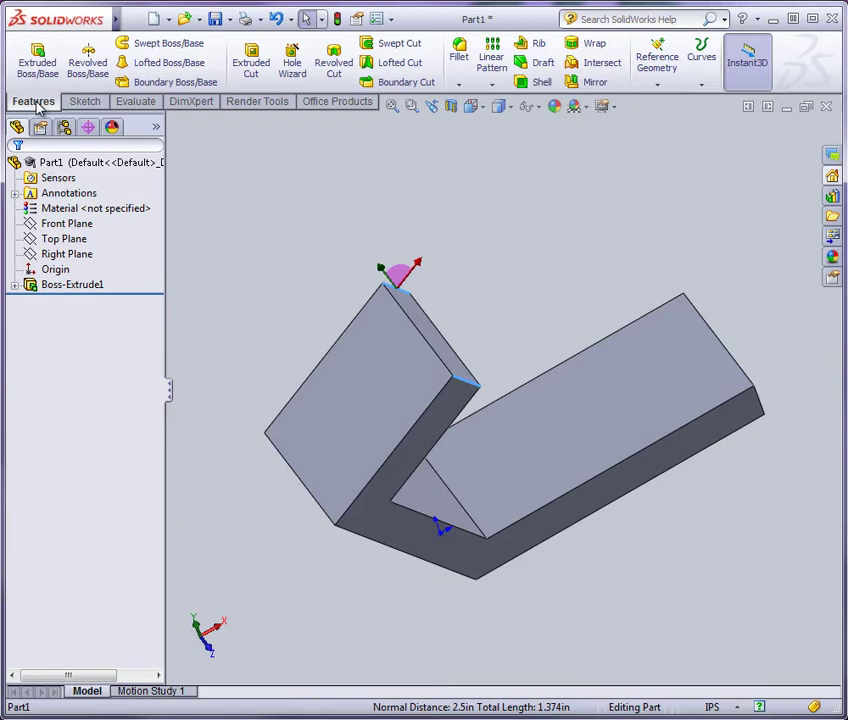
pyautogui.click(460, 52)
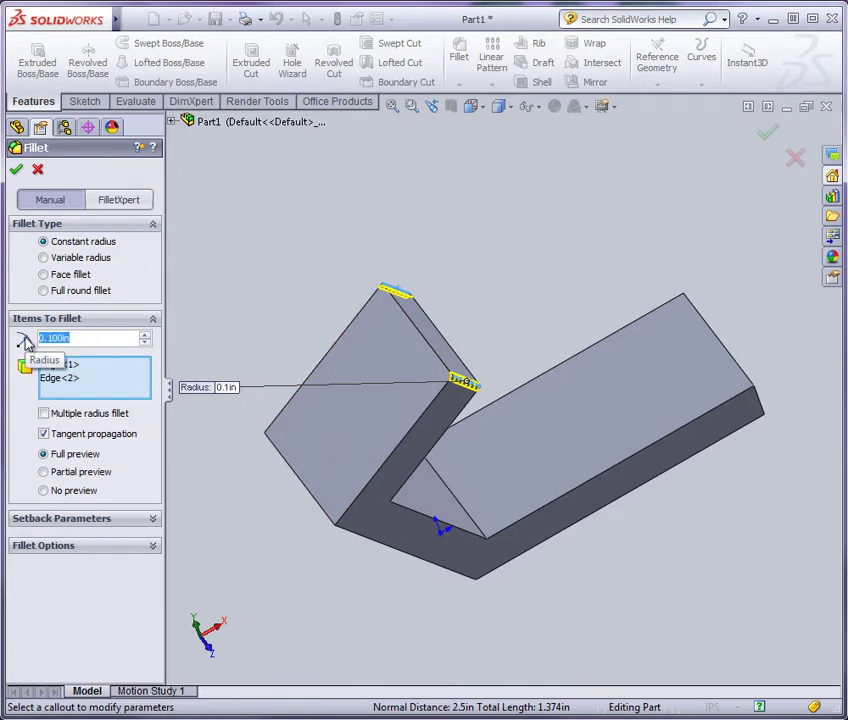
pyautogui.write('1.25')
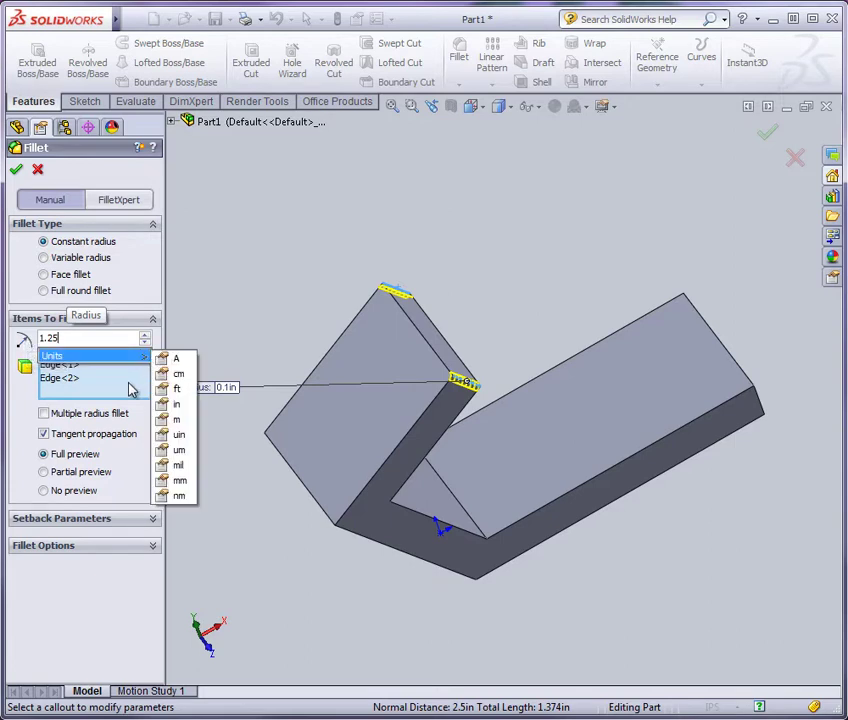
pyautogui.press('Return')
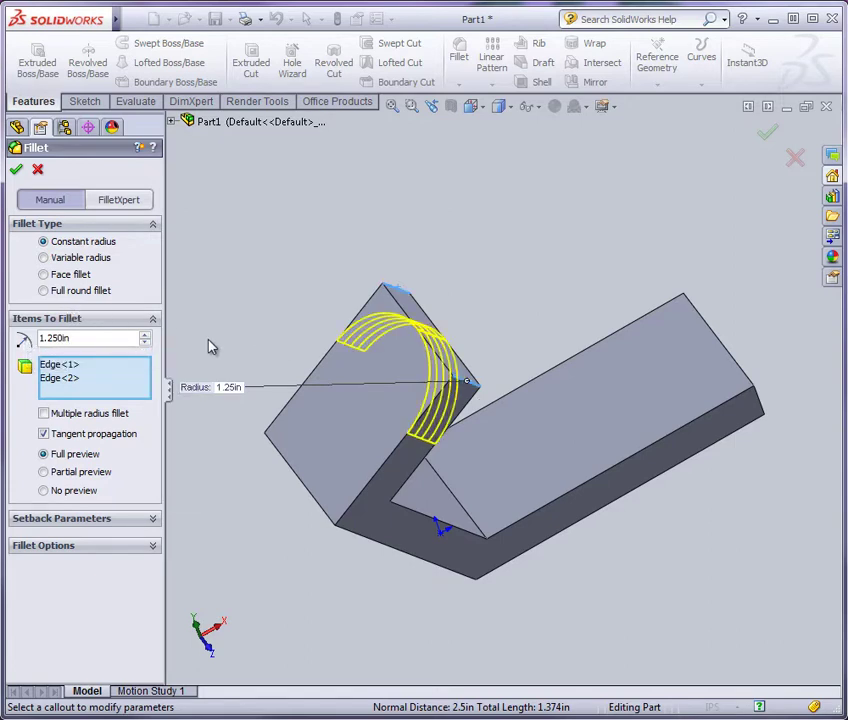
pyautogui.moveTo(388, 464); pyautogui.dragTo(427, 423, button='middle')
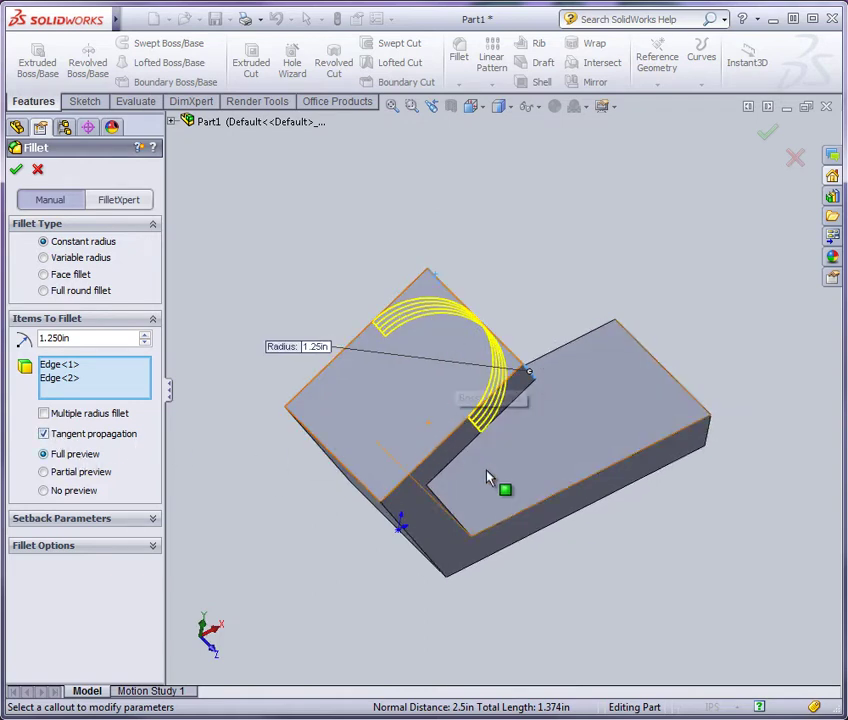
pyautogui.moveTo(488, 477); pyautogui.dragTo(380, 398, button='middle')
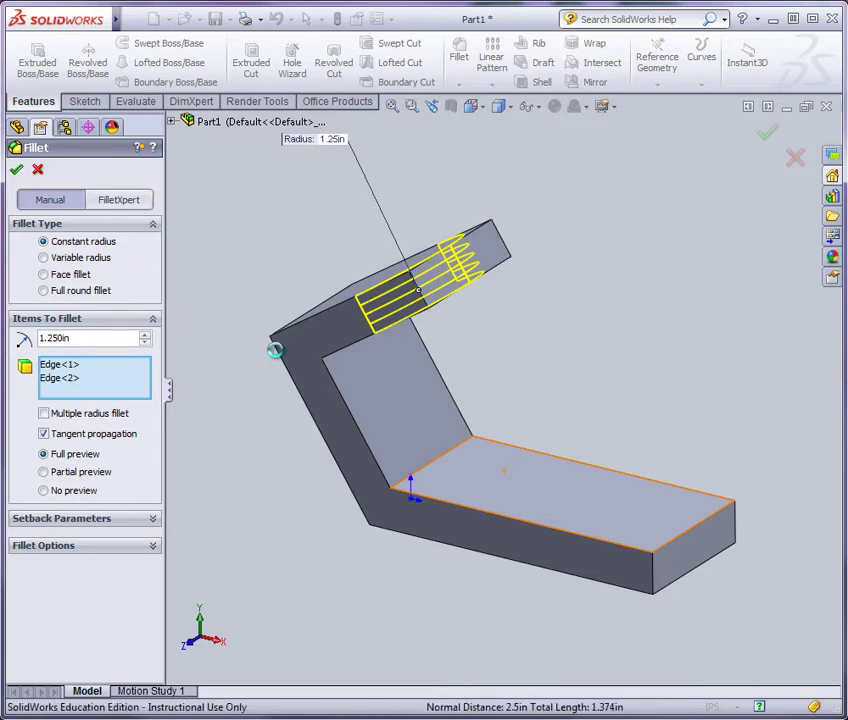
pyautogui.press('Return')
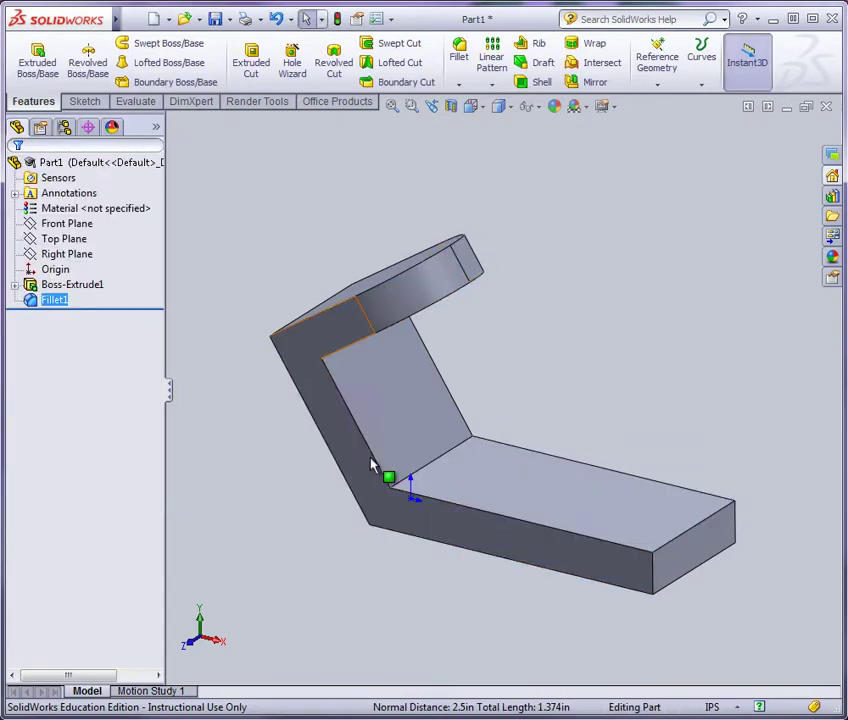
pyautogui.moveTo(370, 465); pyautogui.dragTo(449, 491, button='middle')
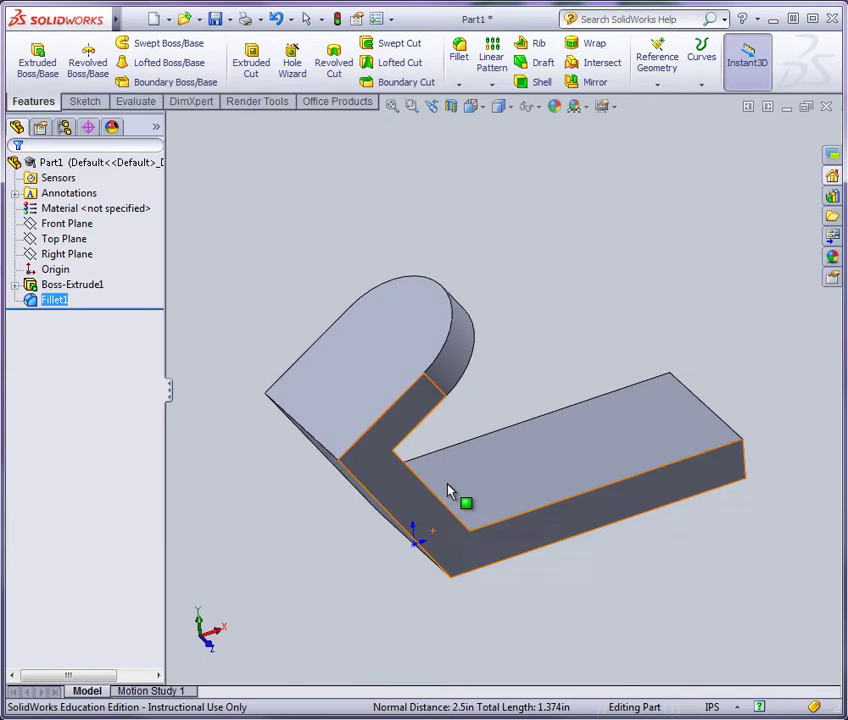
pyautogui.click(348, 371)
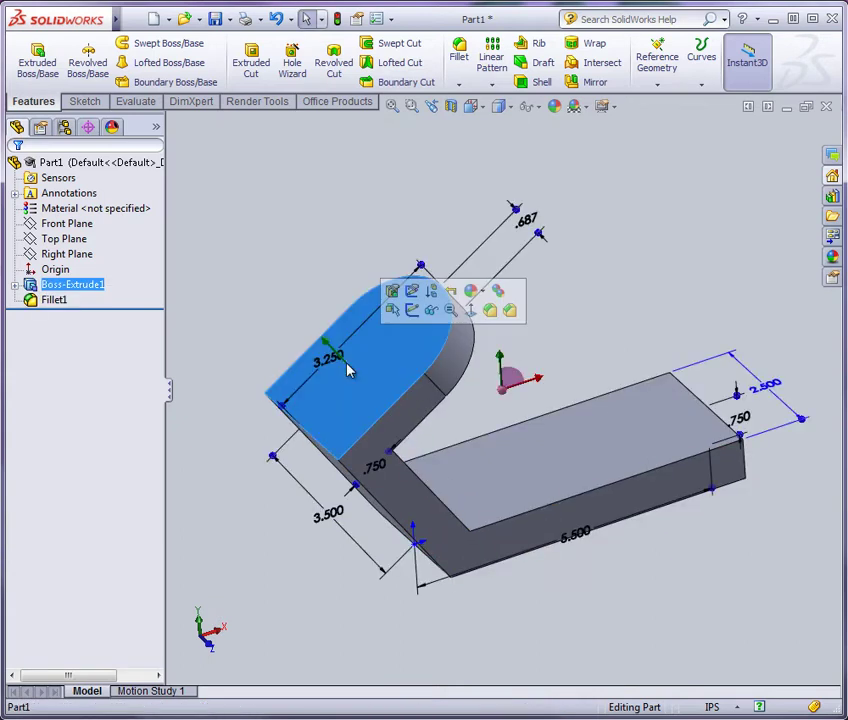
pyautogui.click(412, 290)
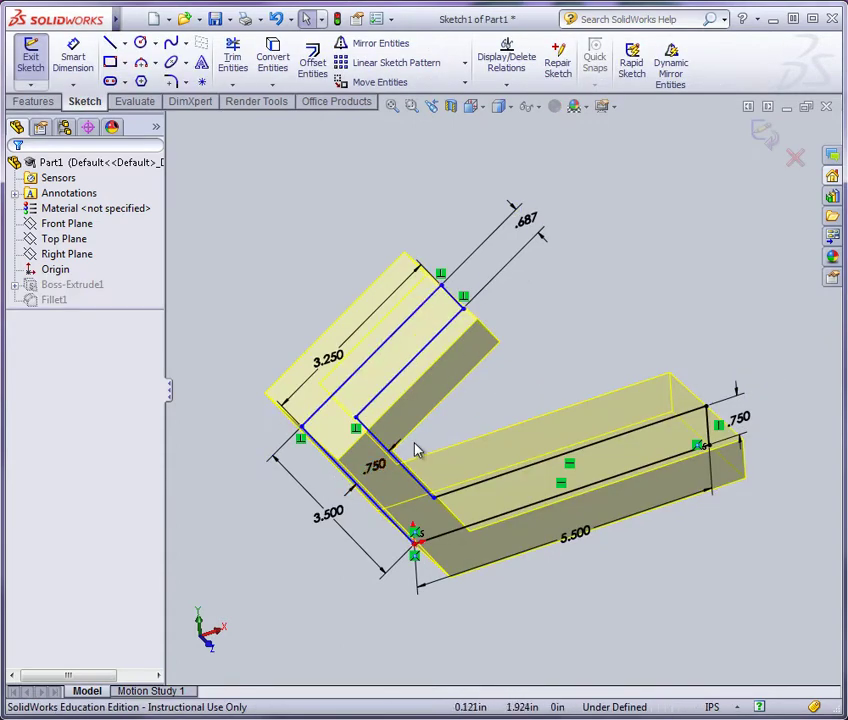
pyautogui.click(799, 162)
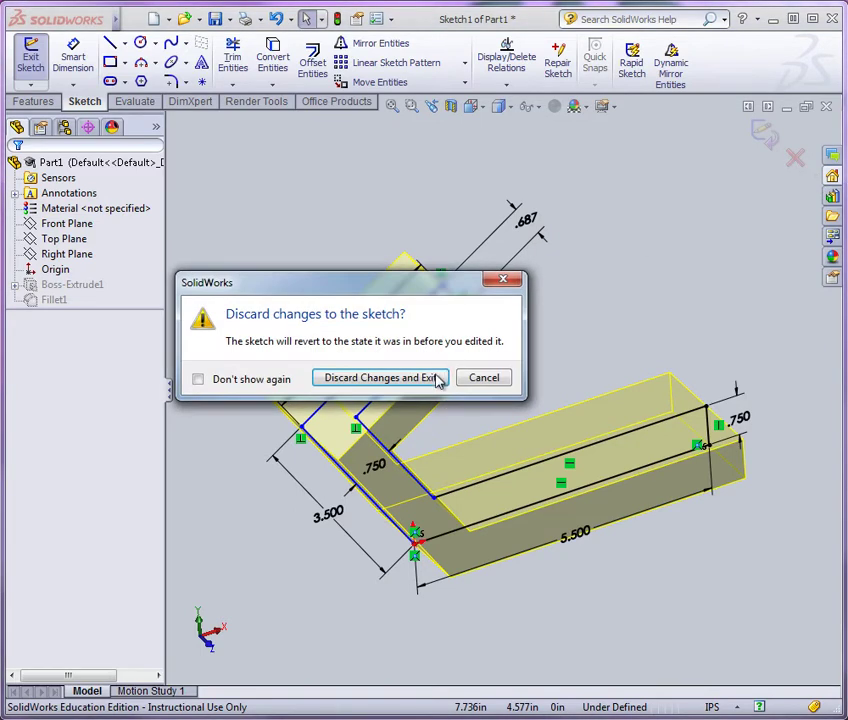
pyautogui.click(429, 376)
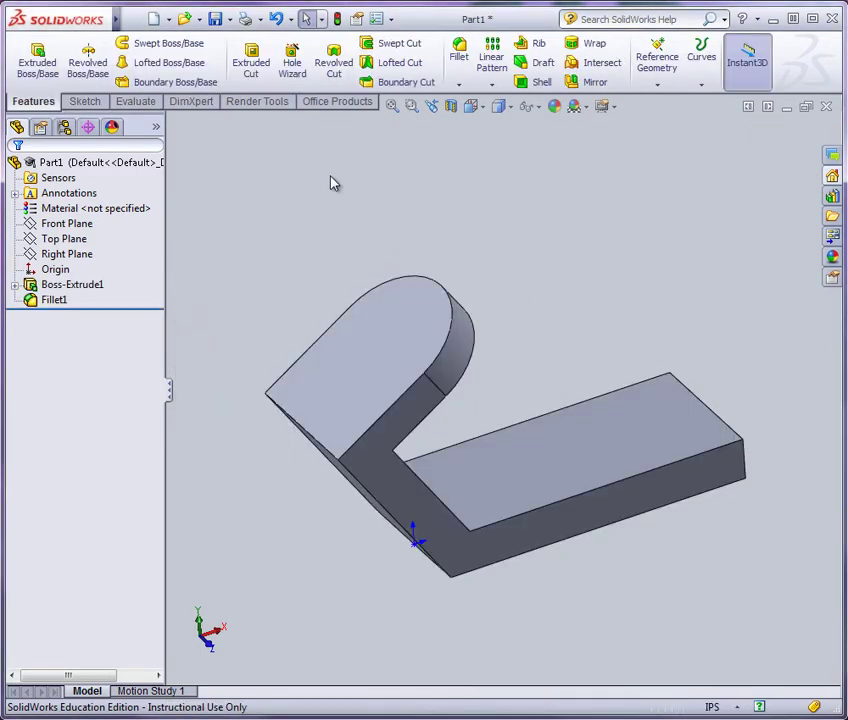
# Start a new sketch on the outer flat face of the rounded upper arm.
pyautogui.click(349, 333)
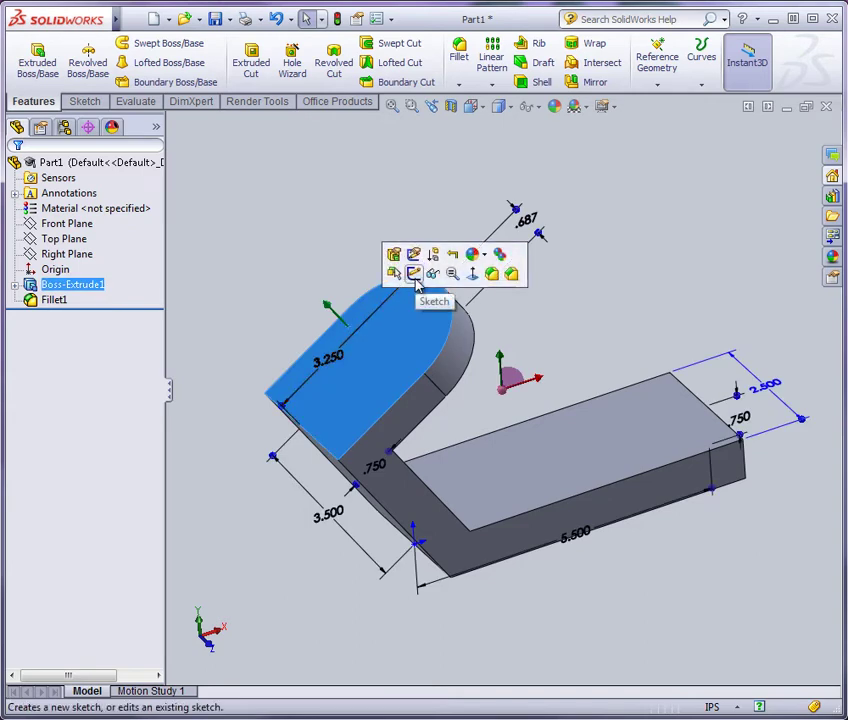
pyautogui.click(416, 284)
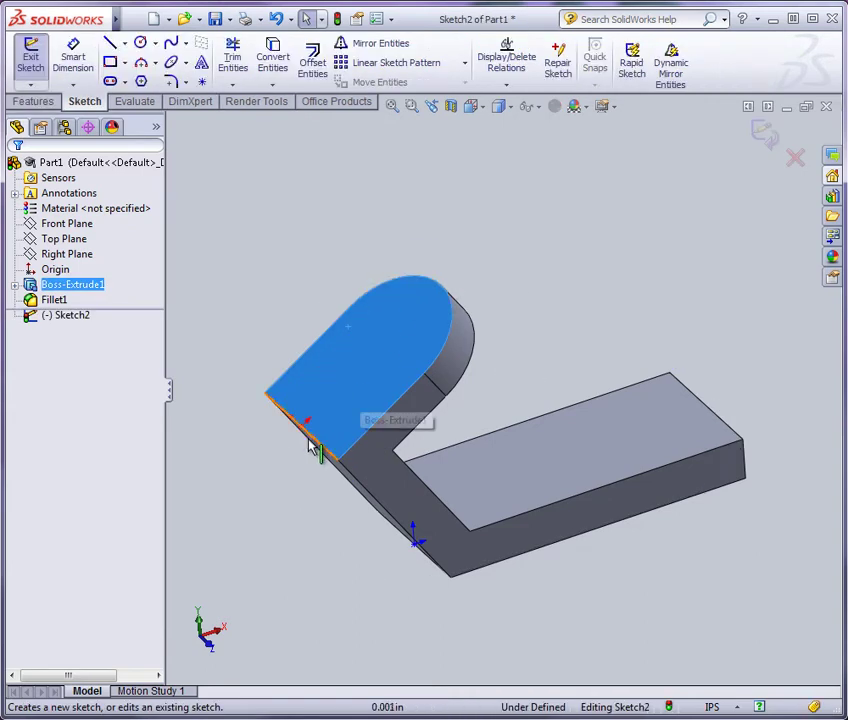
pyautogui.moveTo(312, 453); pyautogui.dragTo(365, 439, button='middle')
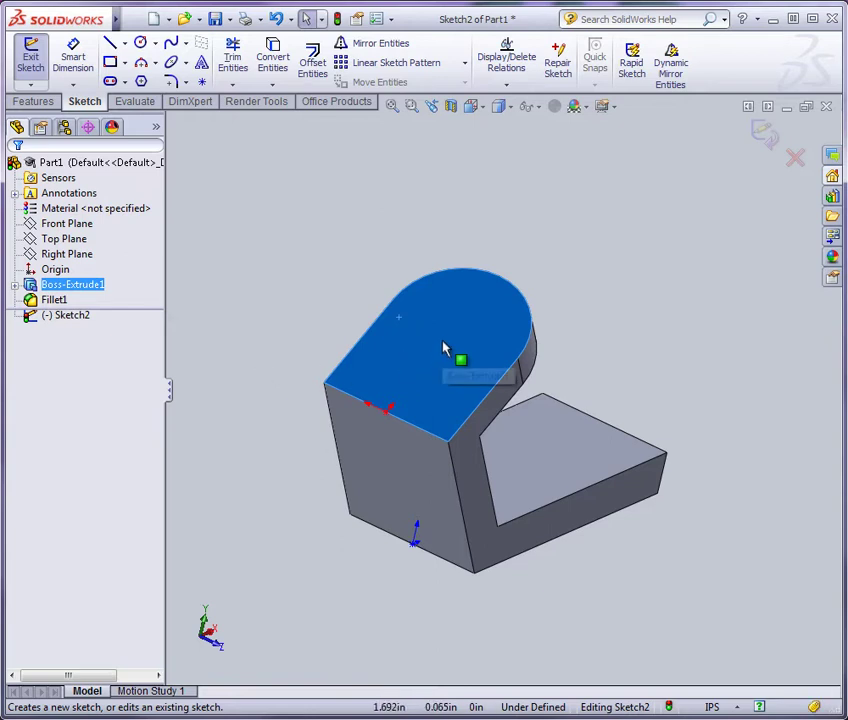
# Sketch a horizontal construction centerline about 3.62 in long, detached beside the rounded arm's face.
pyautogui.click(125, 45)
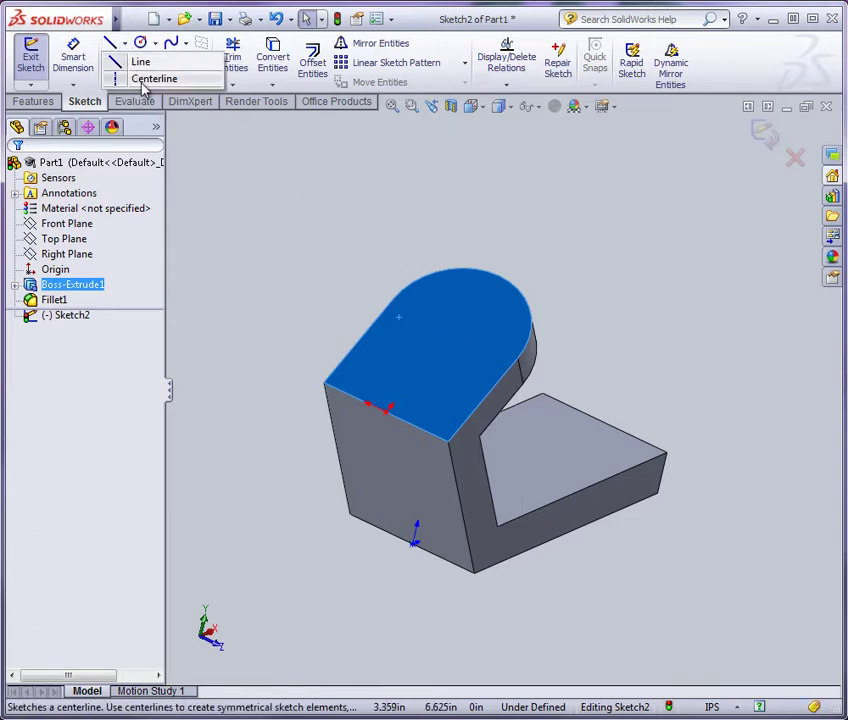
pyautogui.click(146, 79)
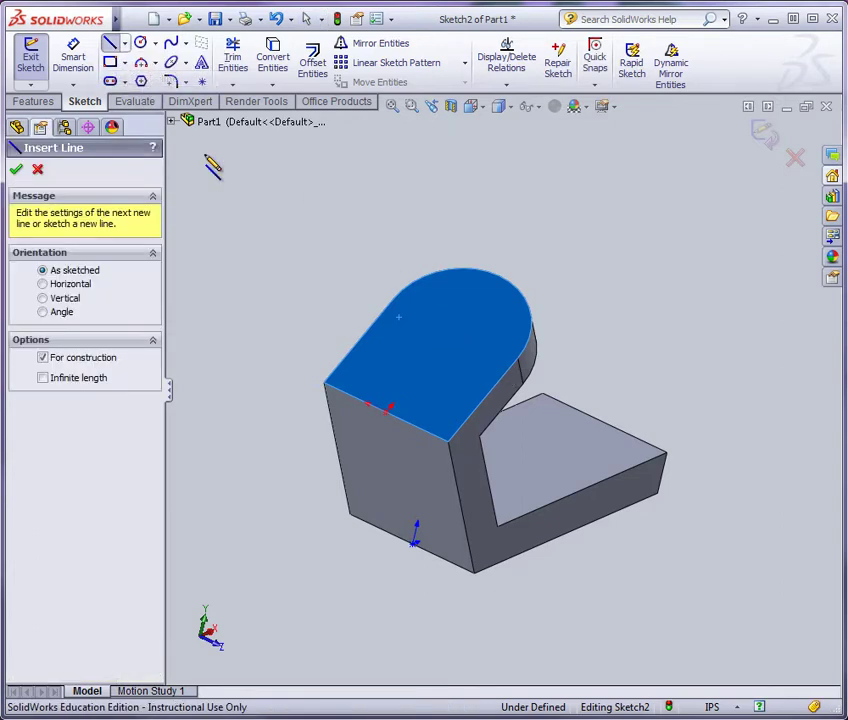
pyautogui.click(371, 220)
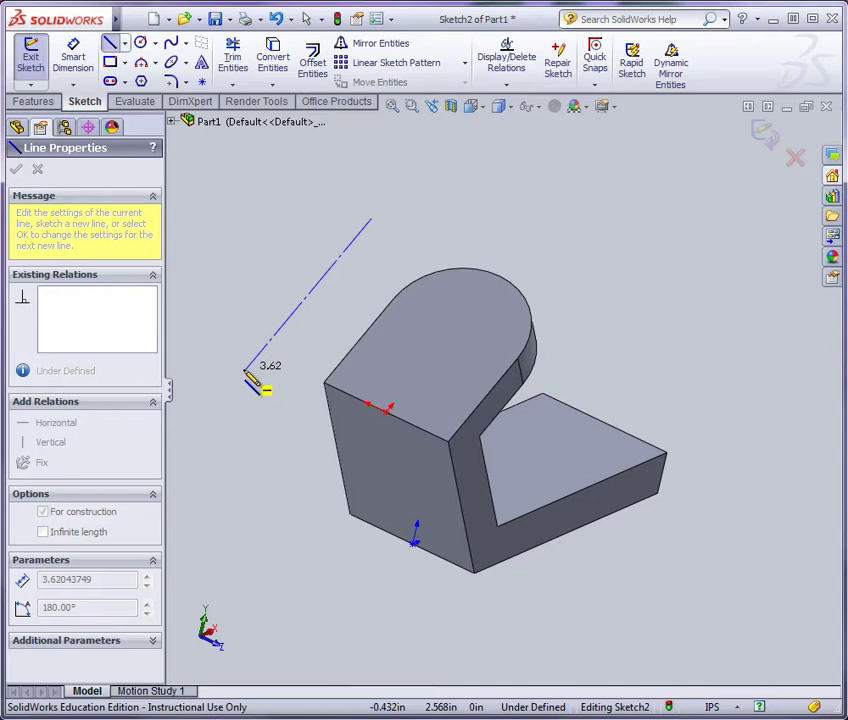
pyautogui.click(245, 370)
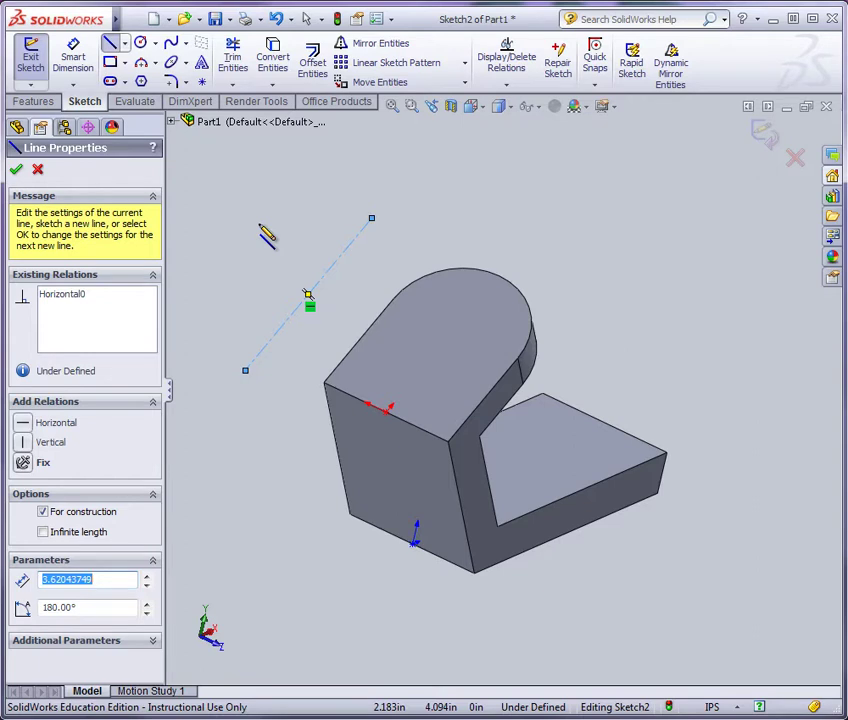
pyautogui.press('Escape')
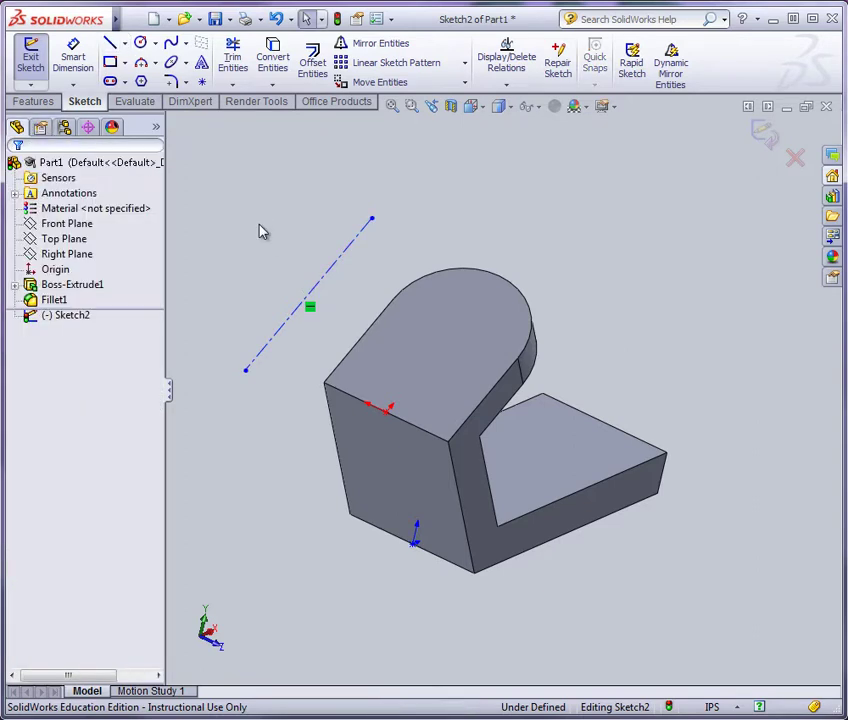
# Try to relate the detached centerline to the straight back edge of the rounded arm's face.
pyautogui.click(323, 285)
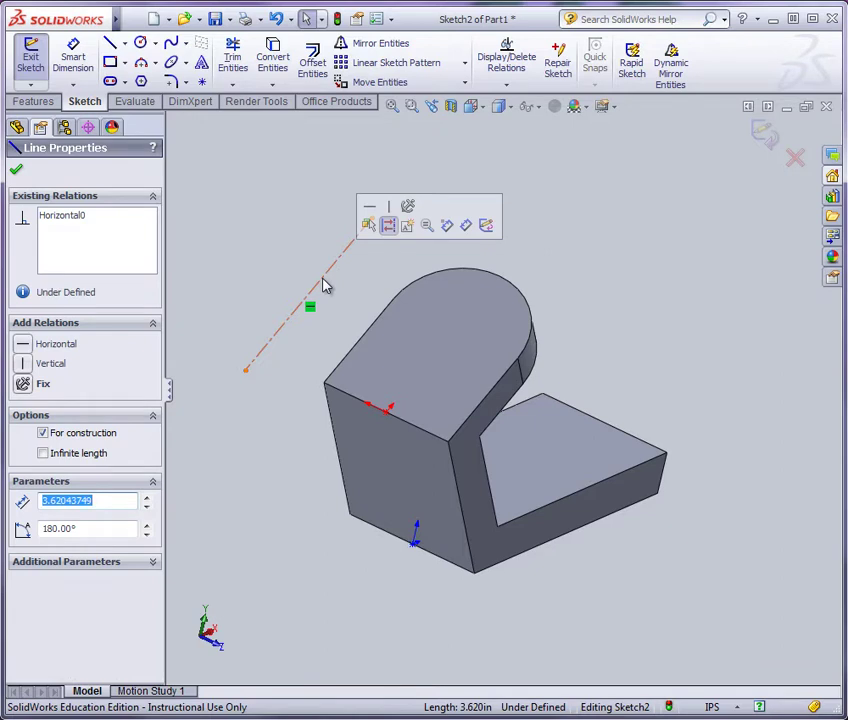
pyautogui.keyDown('ctrl'); pyautogui.click(390, 418); pyautogui.keyUp('ctrl')
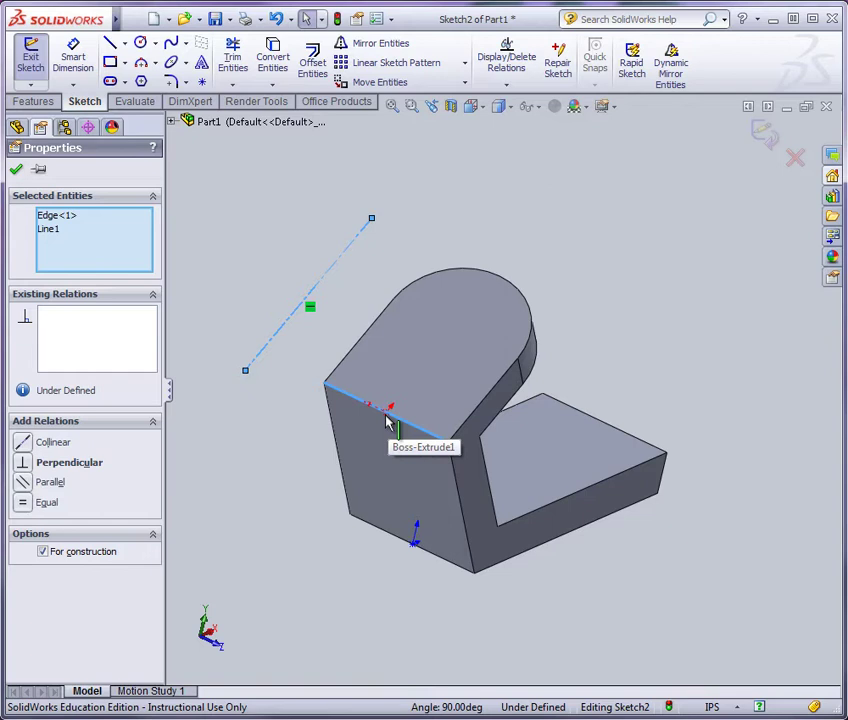
pyautogui.scroll(-2, 388, 422)
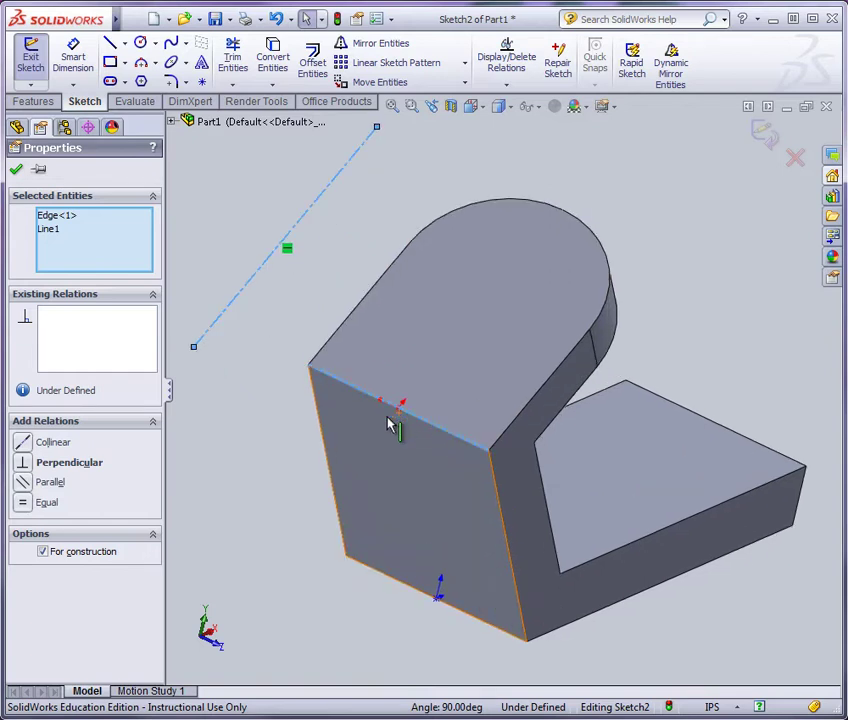
pyautogui.click(210, 190)
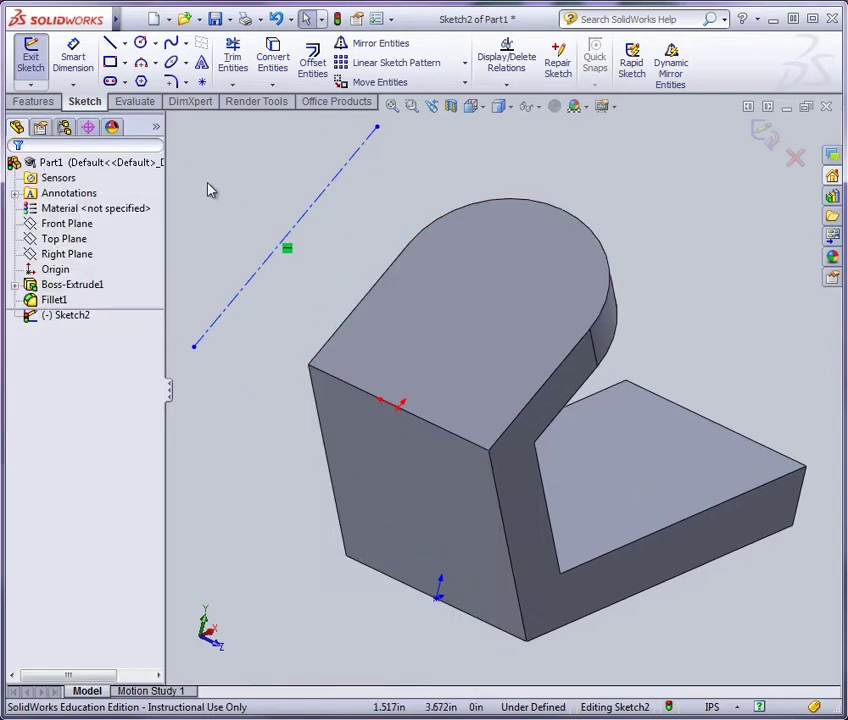
pyautogui.moveTo(118, 27)
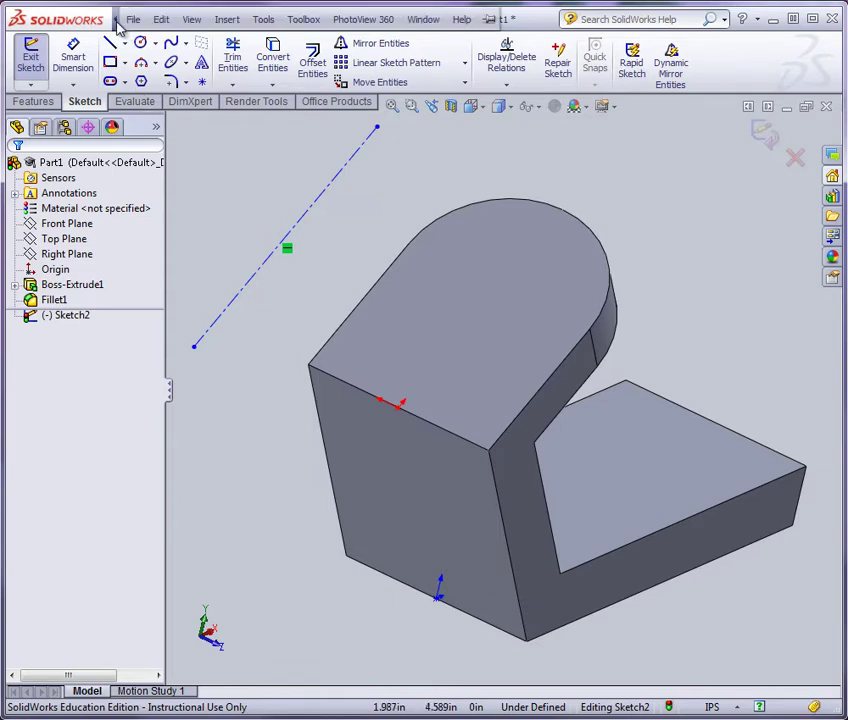
pyautogui.click(190, 19)
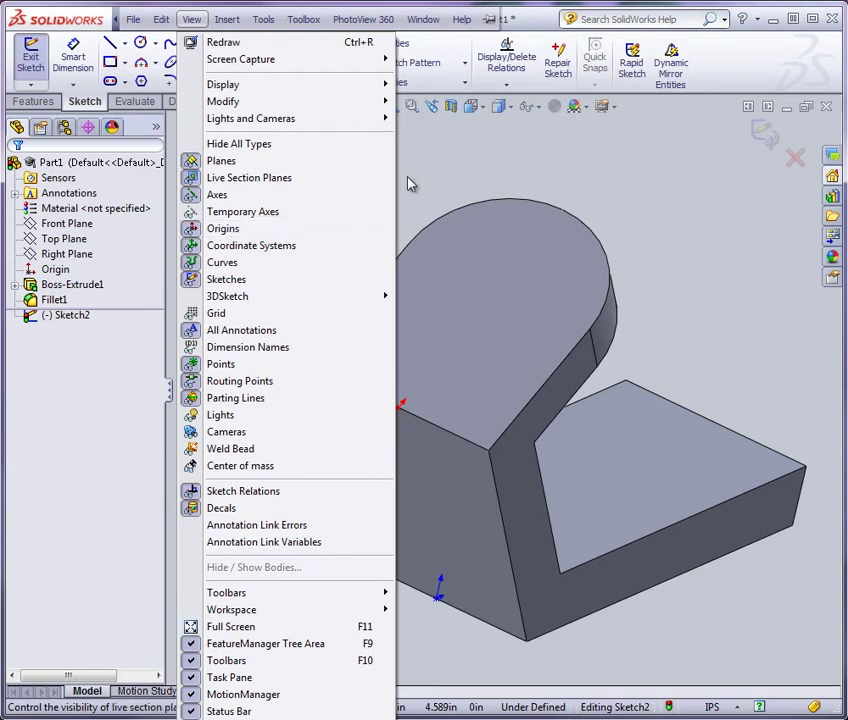
pyautogui.click(240, 177)
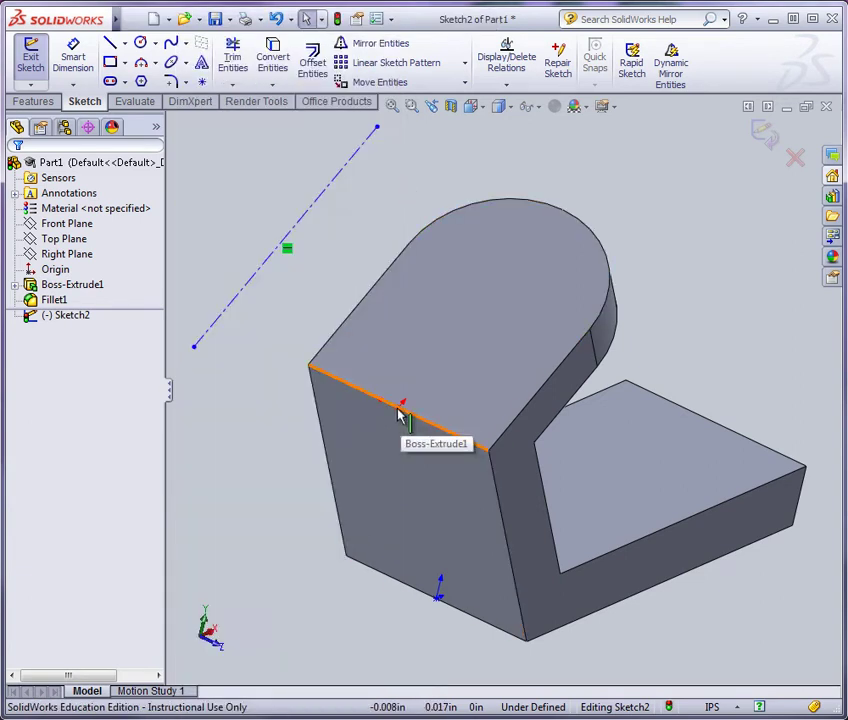
# Delete the detached centerline from the sketch on the arm's face.
pyautogui.click(266, 270)
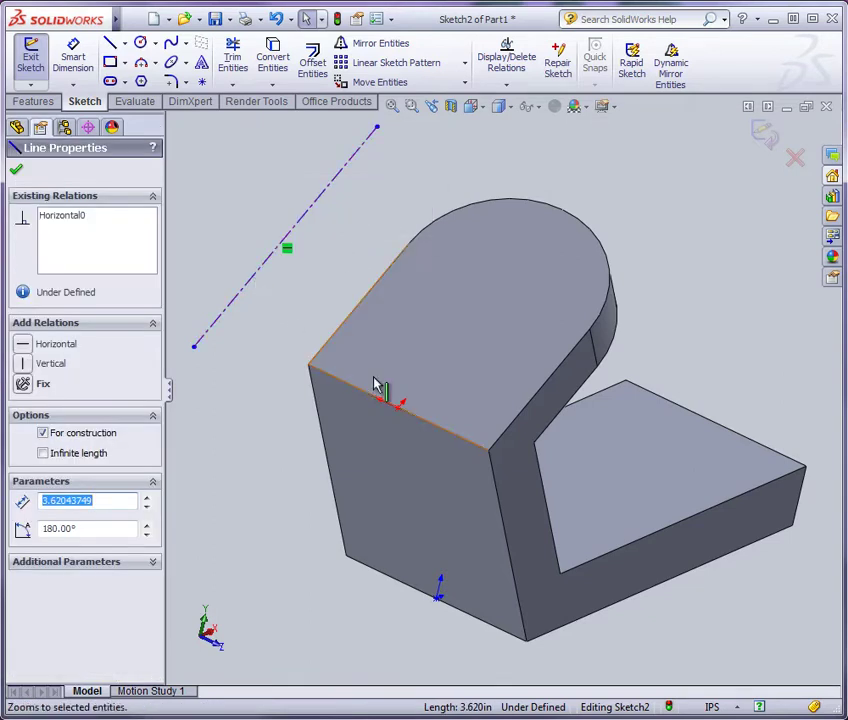
pyautogui.keyDown('ctrl'); pyautogui.click(400, 415); pyautogui.keyUp('ctrl')
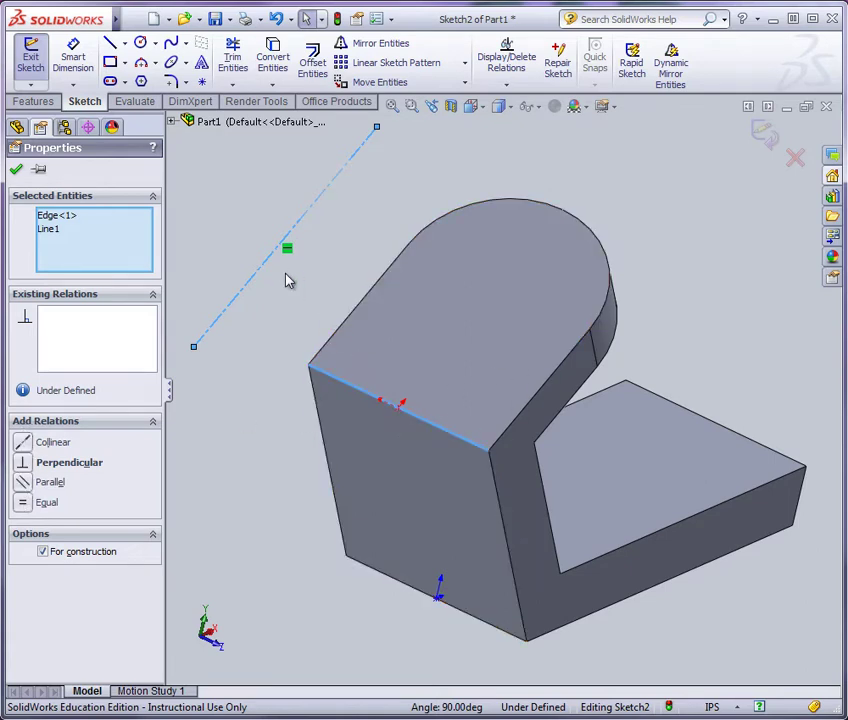
pyautogui.press('Delete')
pyautogui.click(452, 366)
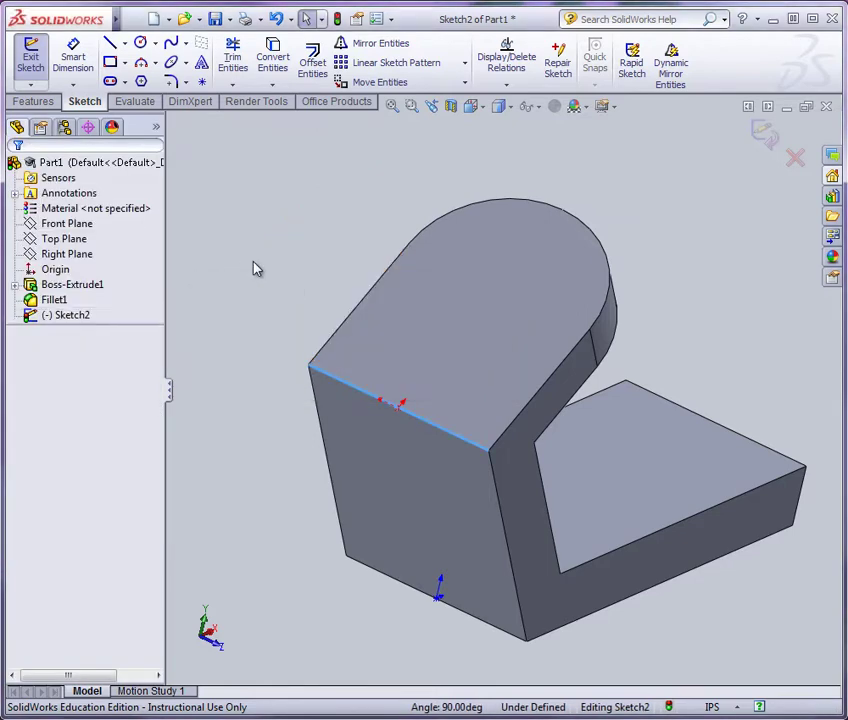
# Sketch a horizontal construction centerline lengthwise across the arm's face, through the midpoint of its straight back edge and past the rounded end.
pyautogui.click(124, 43)
pyautogui.click(150, 79)
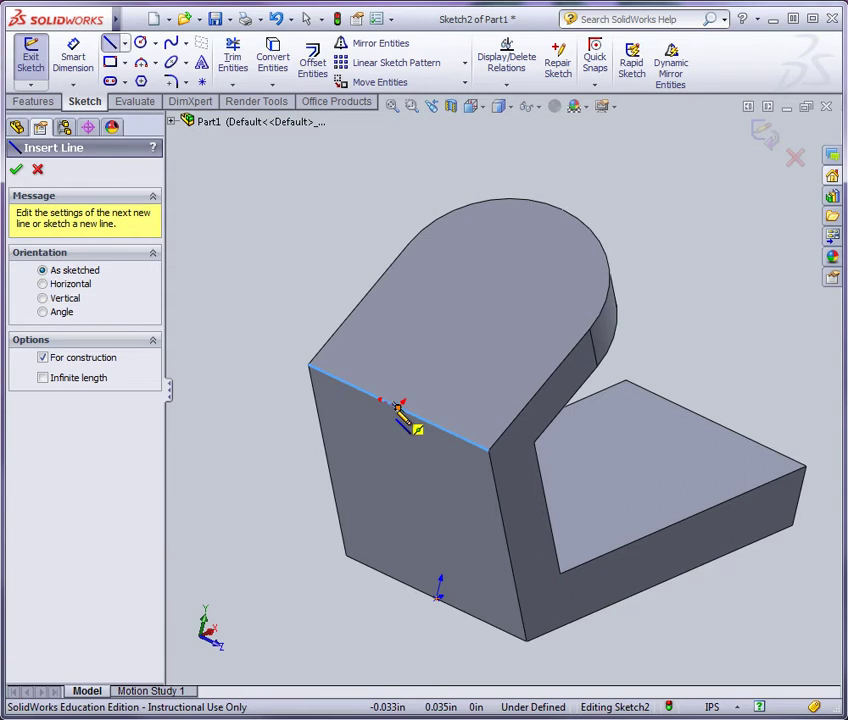
pyautogui.click(398, 408)
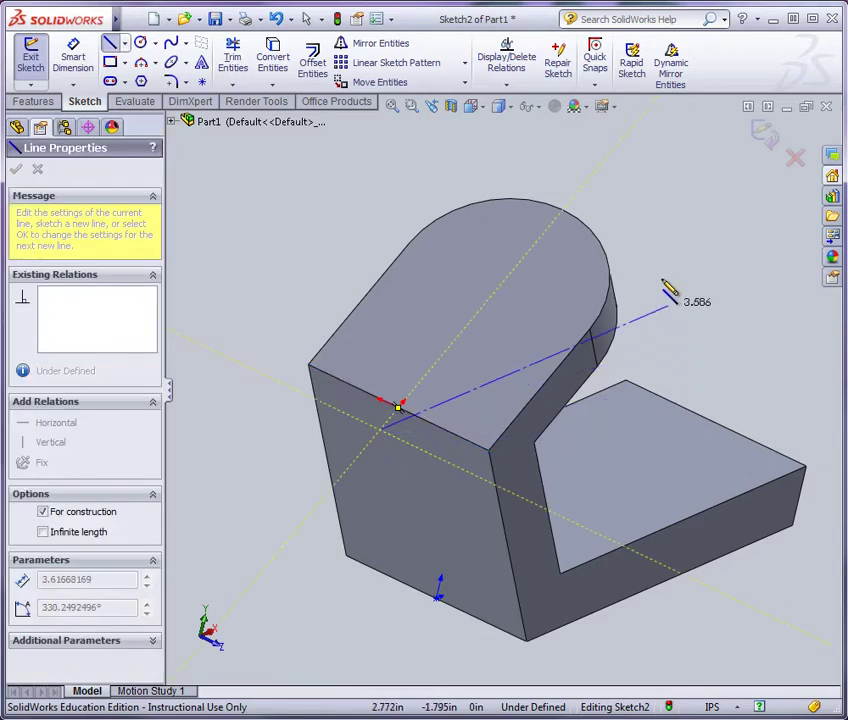
pyautogui.click(590, 183)
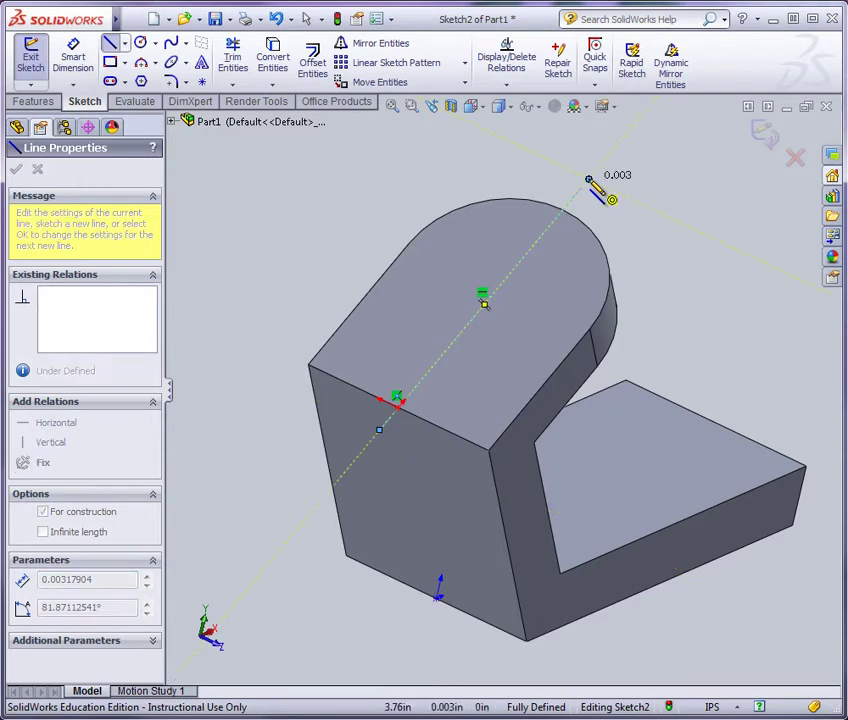
pyautogui.press('Escape')
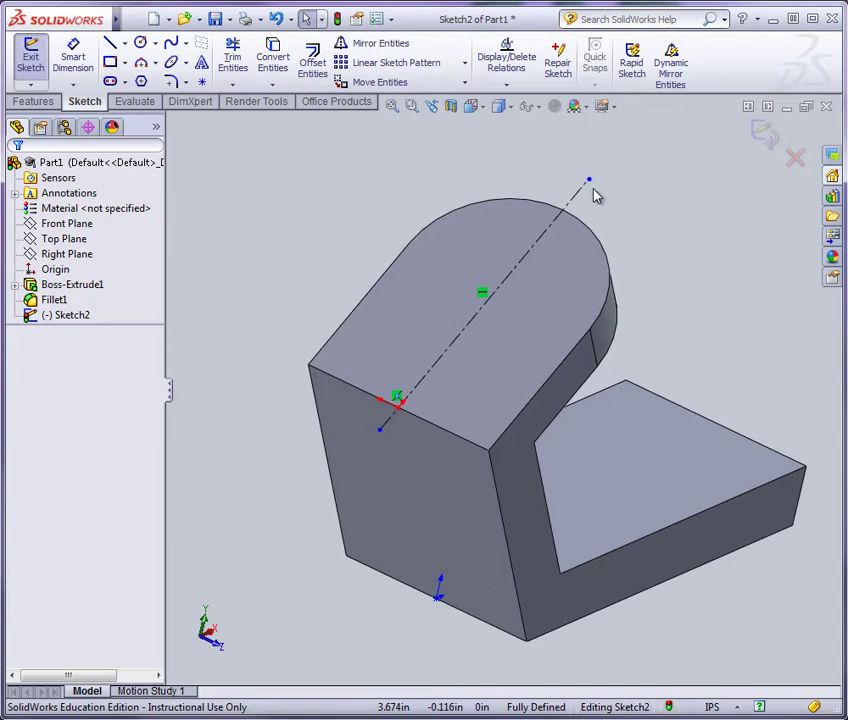
# Sketch a vertical construction centerline about 3.71 in long across the arm's face, crossing the lengthwise centerline near the rounded end.
pyautogui.moveTo(496, 360); pyautogui.dragTo(523, 381, button='middle')
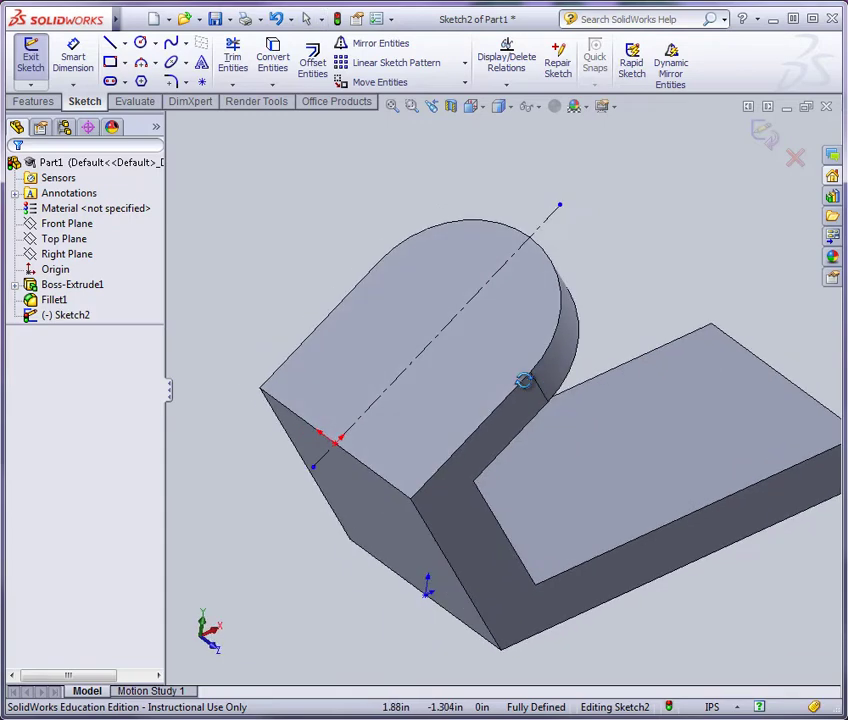
pyautogui.click(124, 43)
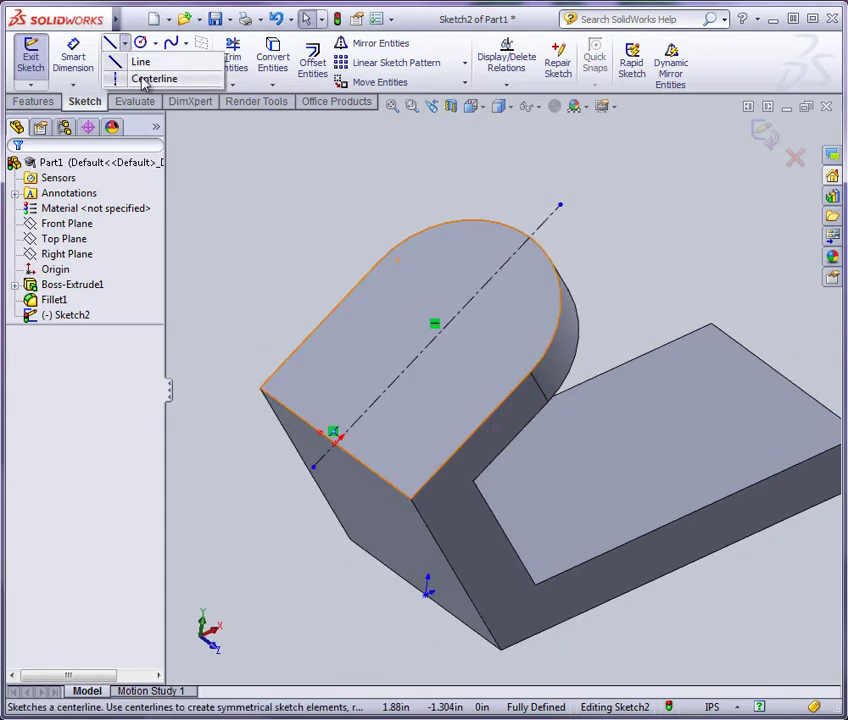
pyautogui.click(145, 80)
pyautogui.click(328, 241)
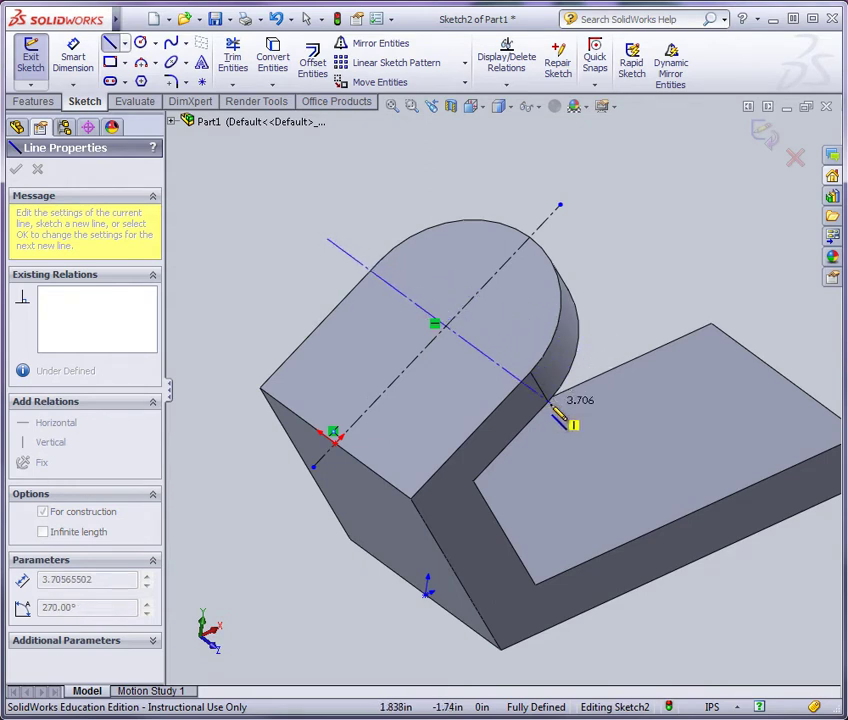
pyautogui.click(550, 404)
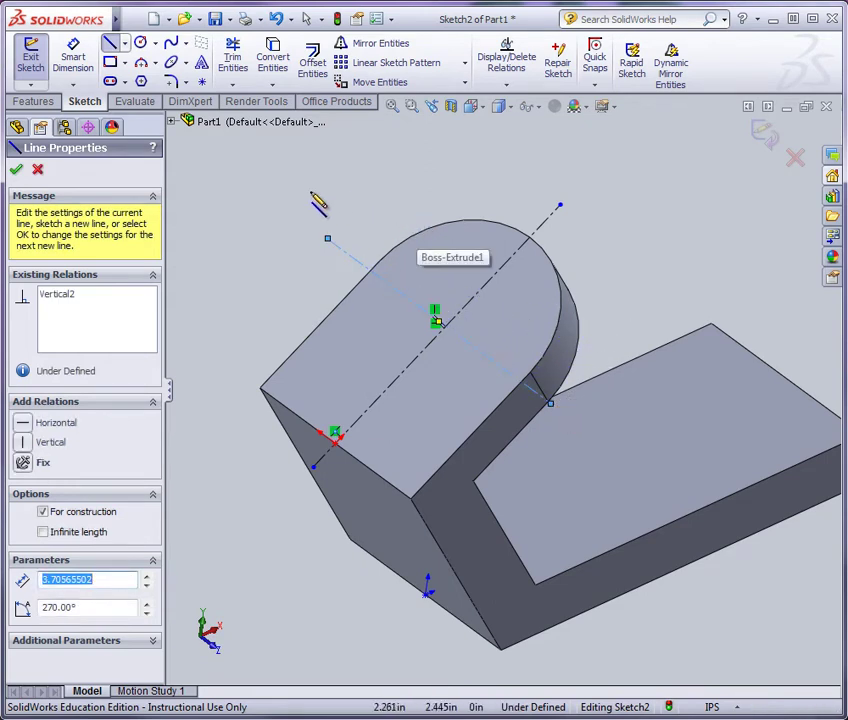
pyautogui.press('Escape')
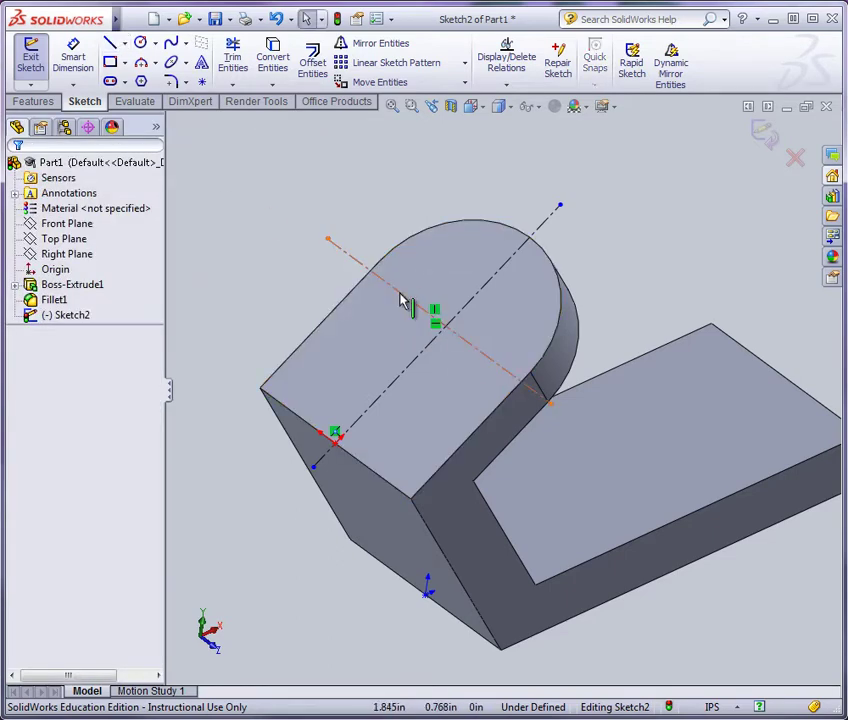
pyautogui.click(402, 301)
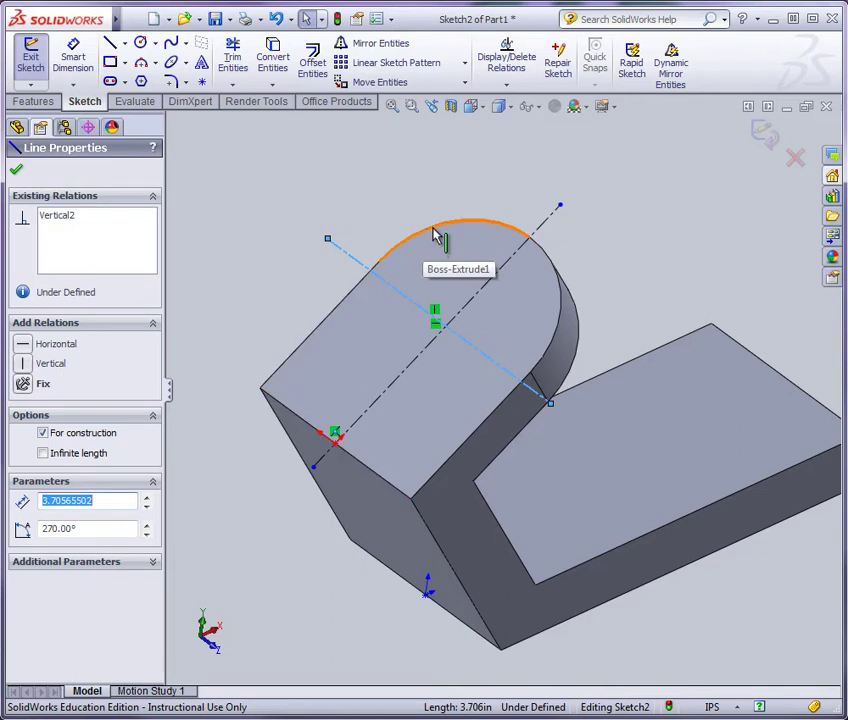
pyautogui.keyDown('ctrl'); pyautogui.click(434, 233); pyautogui.keyUp('ctrl')
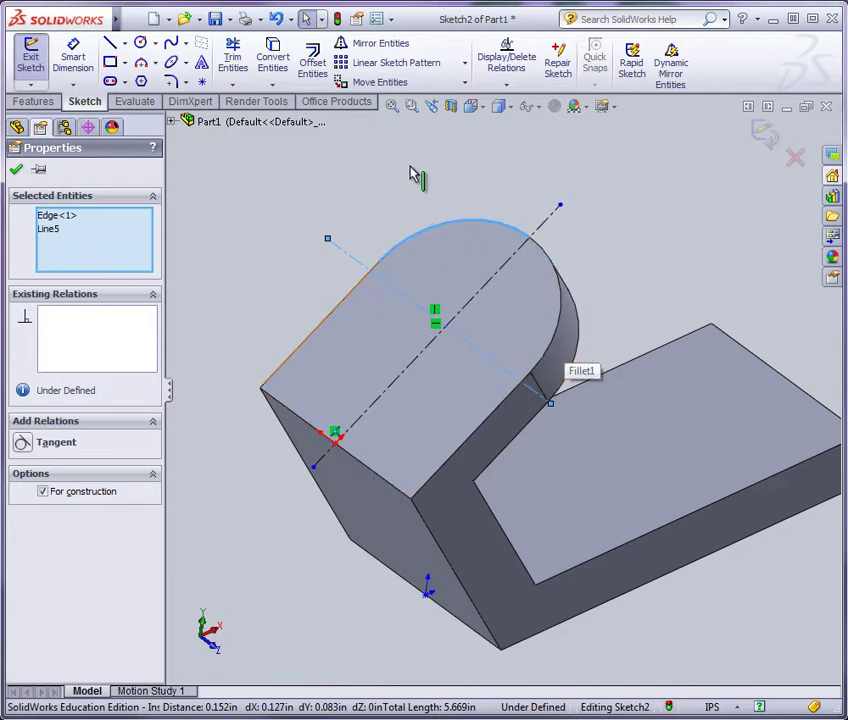
pyautogui.click(295, 257)
# Dimension the crosswise centerline 2.00 in from the arm face's straight back edge and exit the sketch.
pyautogui.click(75, 58)
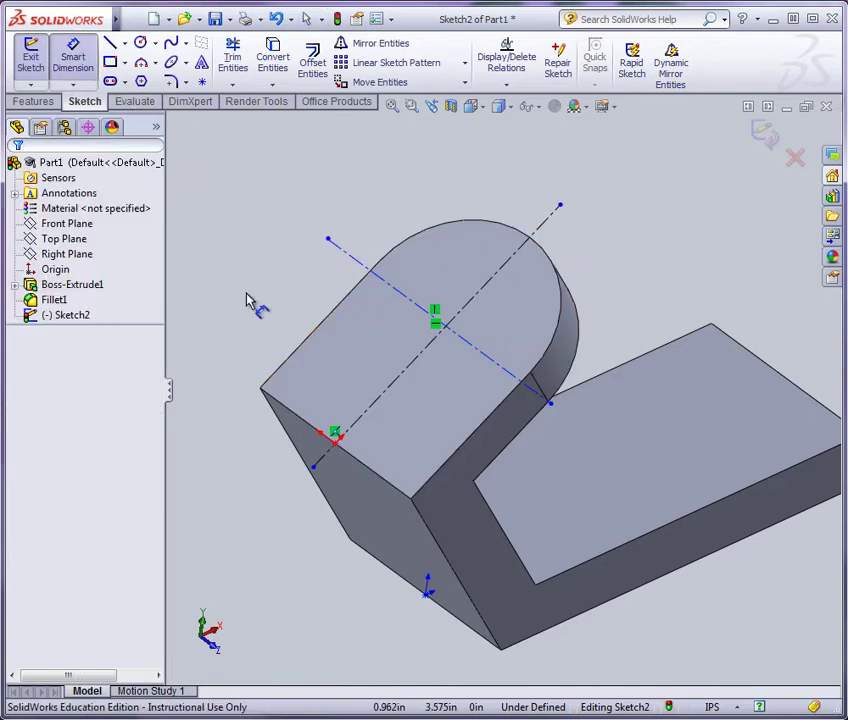
pyautogui.click(288, 409)
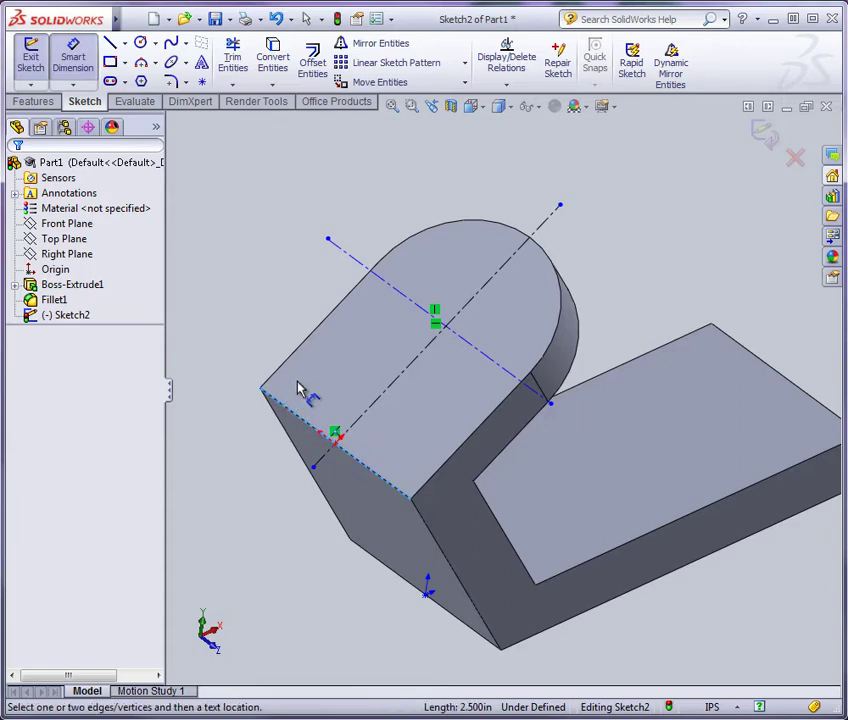
pyautogui.click(397, 292)
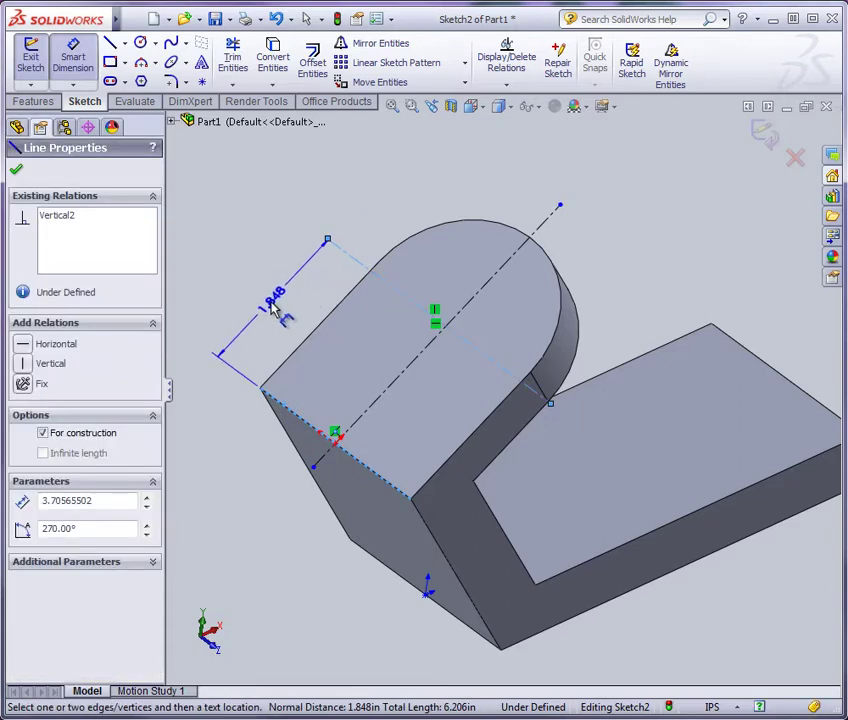
pyautogui.click(279, 315)
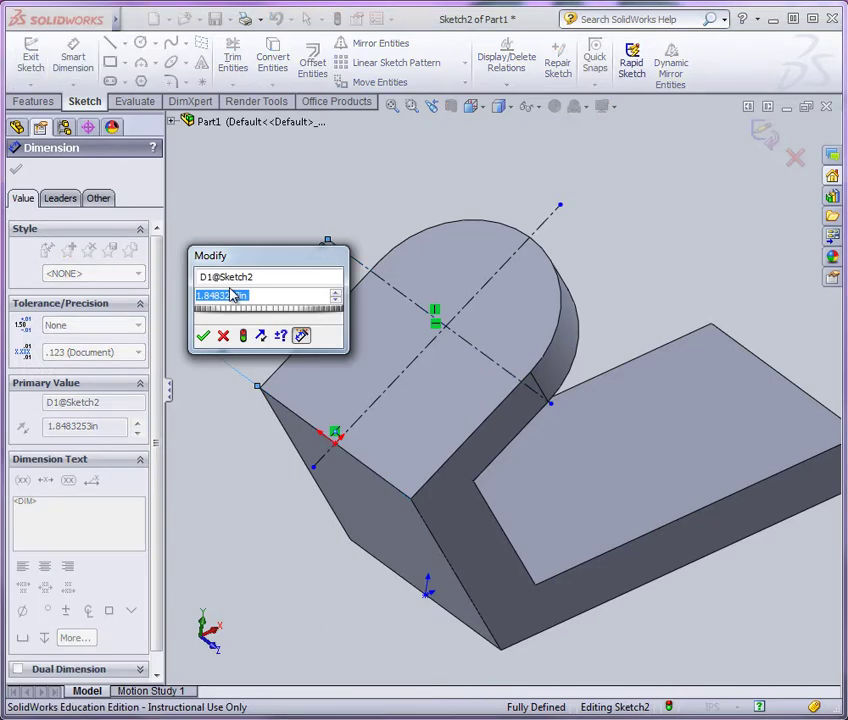
pyautogui.write('2.00')
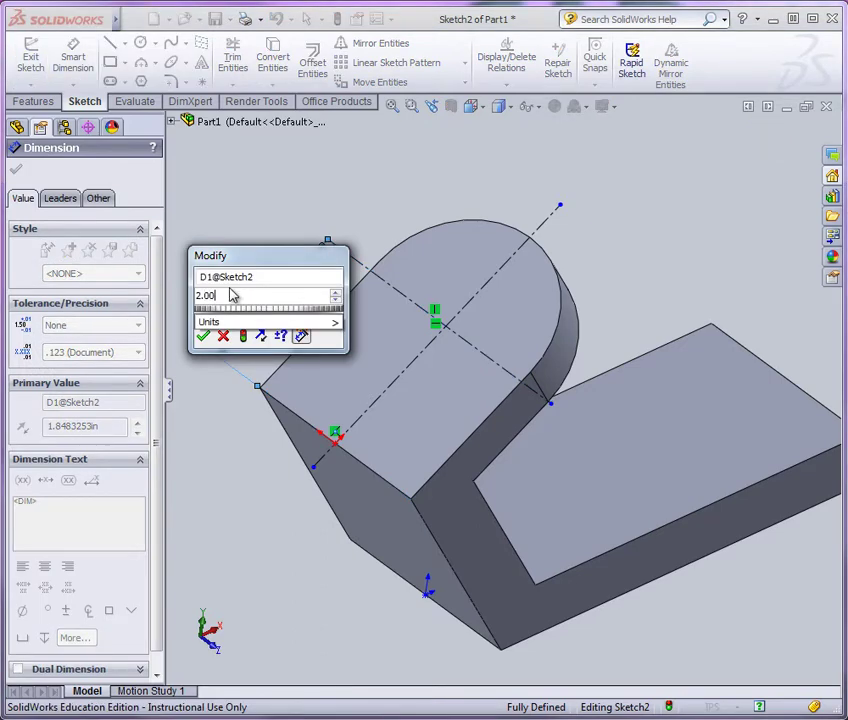
pyautogui.press('Return')
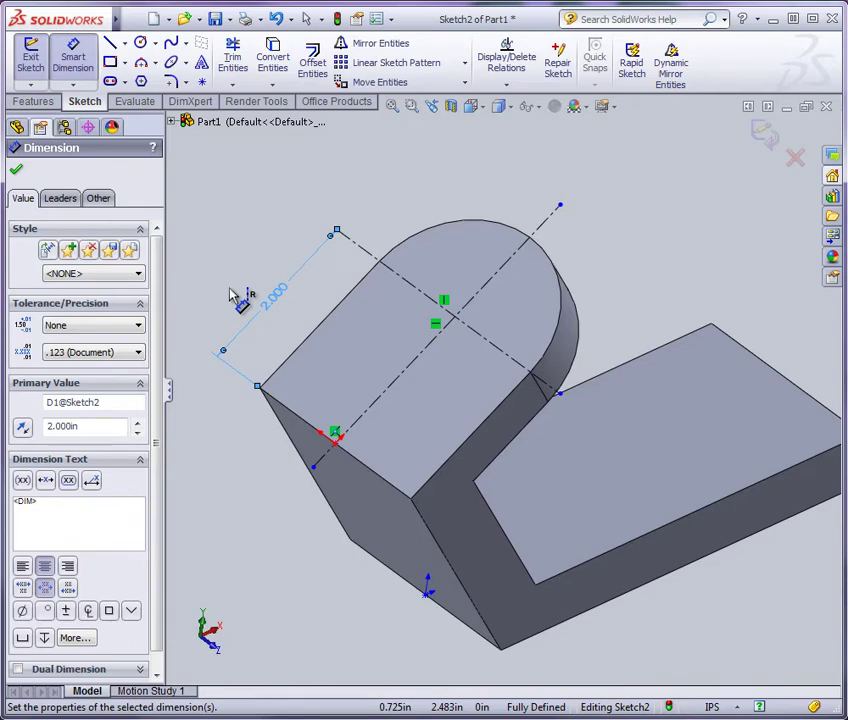
pyautogui.click(223, 288)
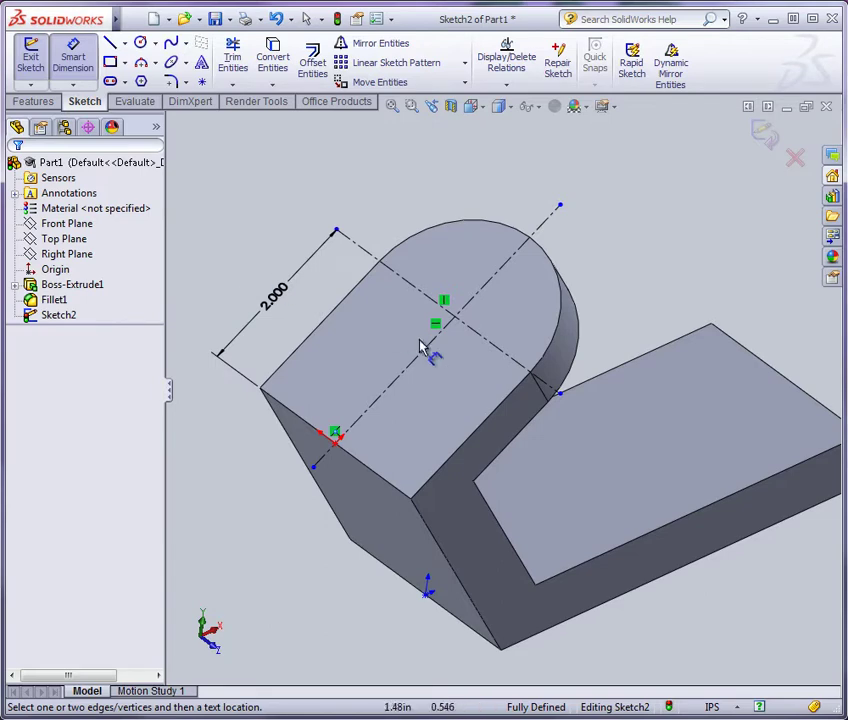
pyautogui.moveTo(424, 347)
pyautogui.mouseDown(button='middle')
pyautogui.moveTo(473, 398)
pyautogui.moveTo(482, 426)
pyautogui.mouseUp(button='middle')
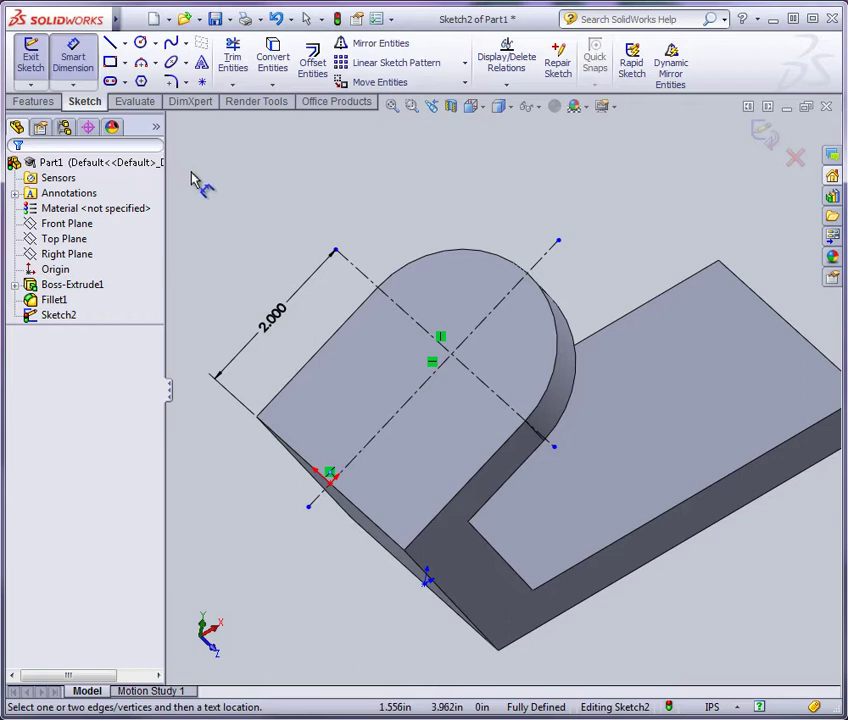
pyautogui.click(35, 102)
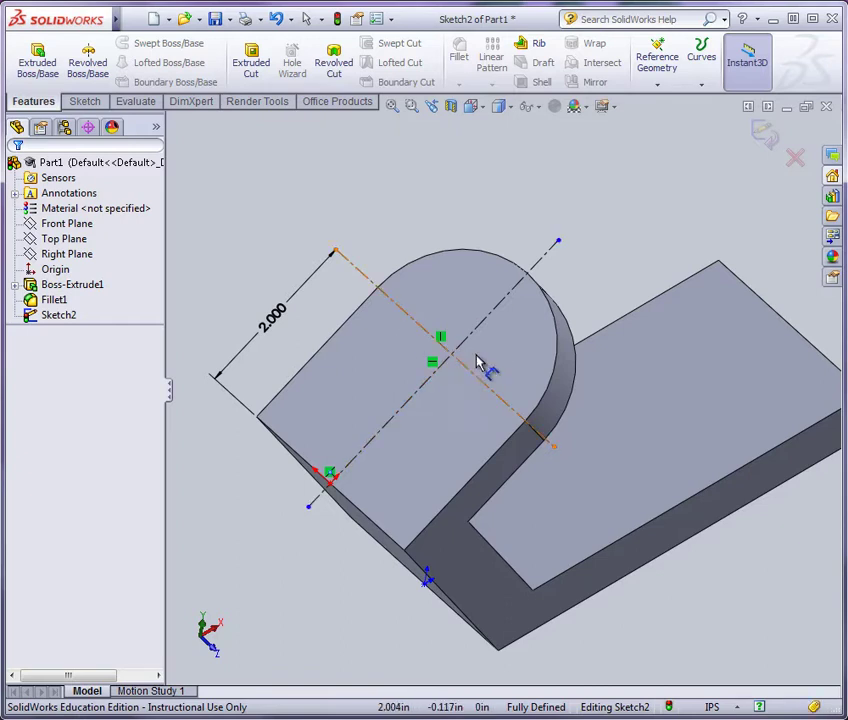
pyautogui.click(770, 140)
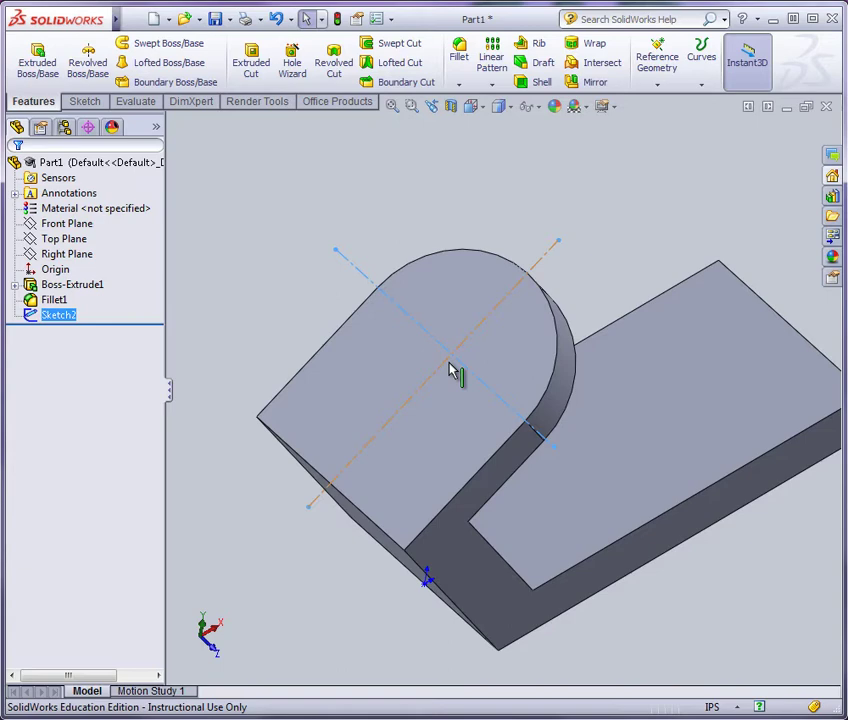
# Reopen the centerline sketch to add a sketch point where the two centerlines cross, and exit the sketch.
pyautogui.rightClick(72, 318)
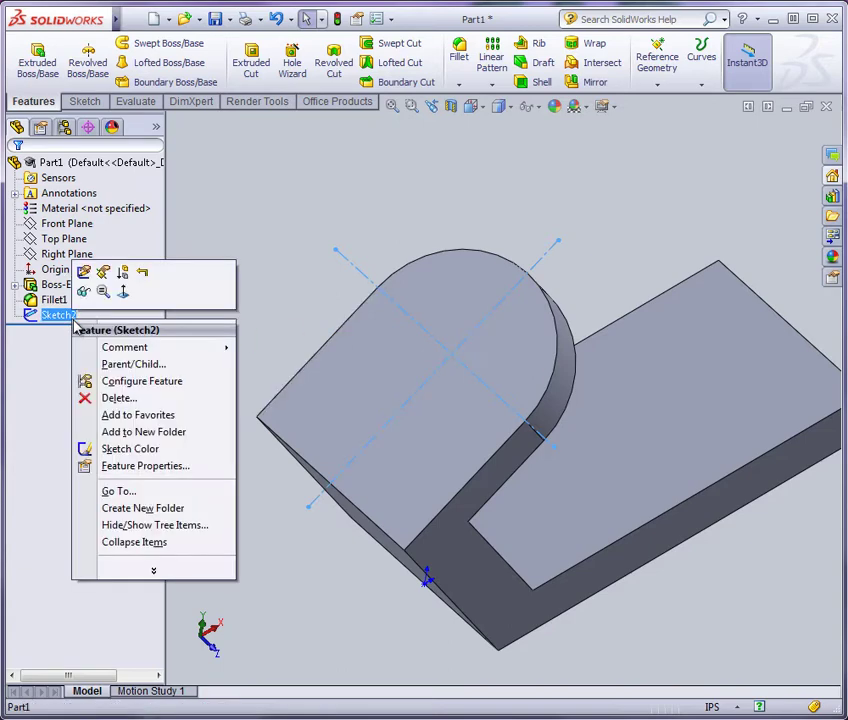
pyautogui.click(83, 272)
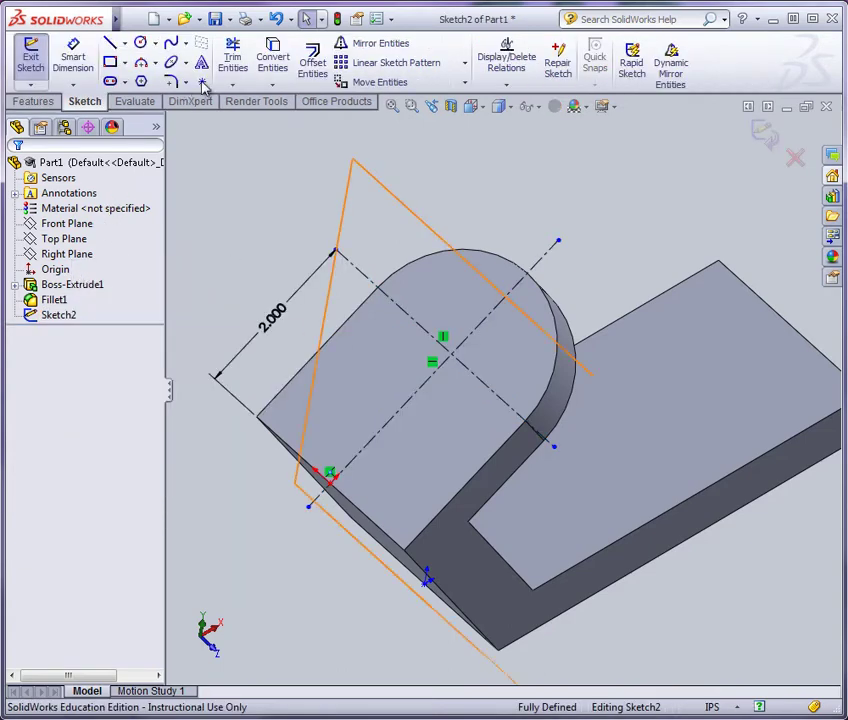
pyautogui.click(203, 82)
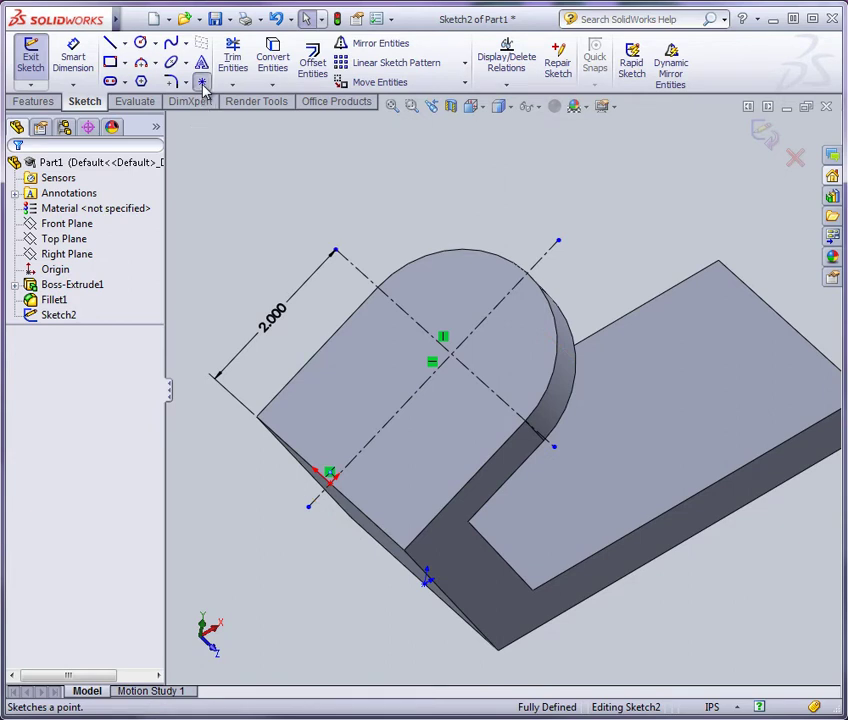
pyautogui.scroll(2, 470, 364)
pyautogui.scroll(2, 470, 368)
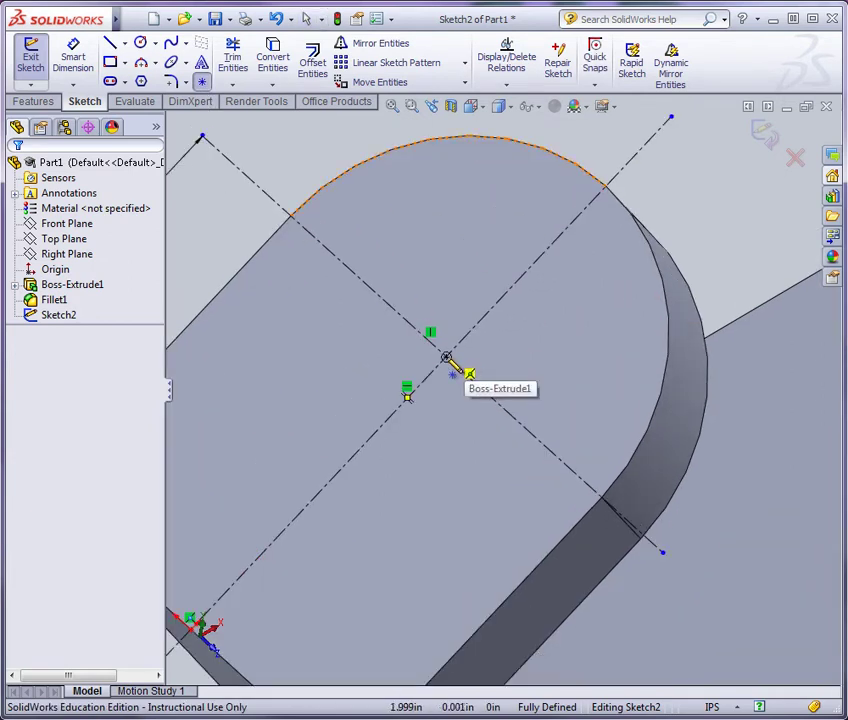
pyautogui.click(447, 358)
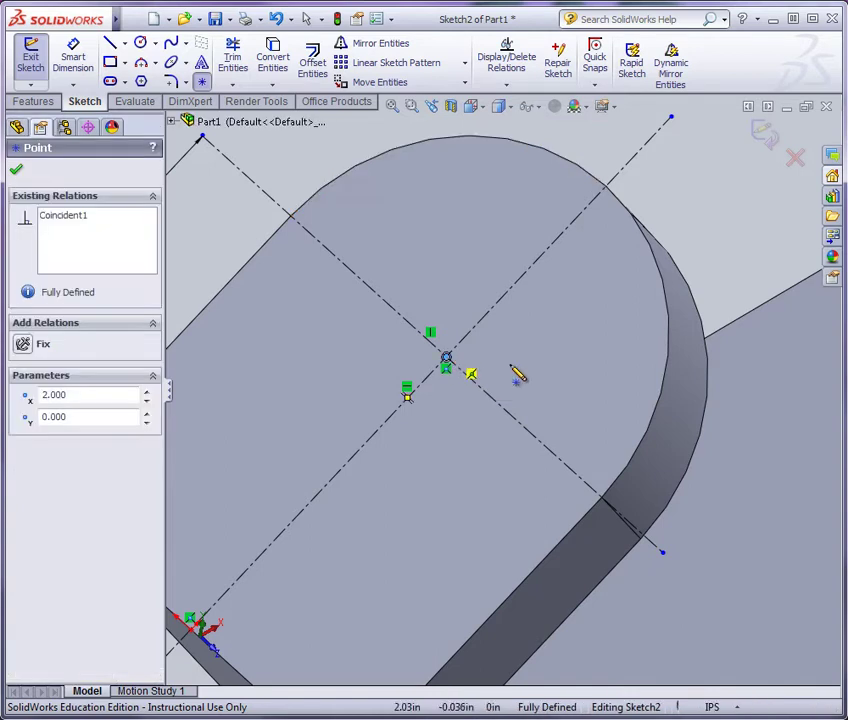
pyautogui.click(17, 175)
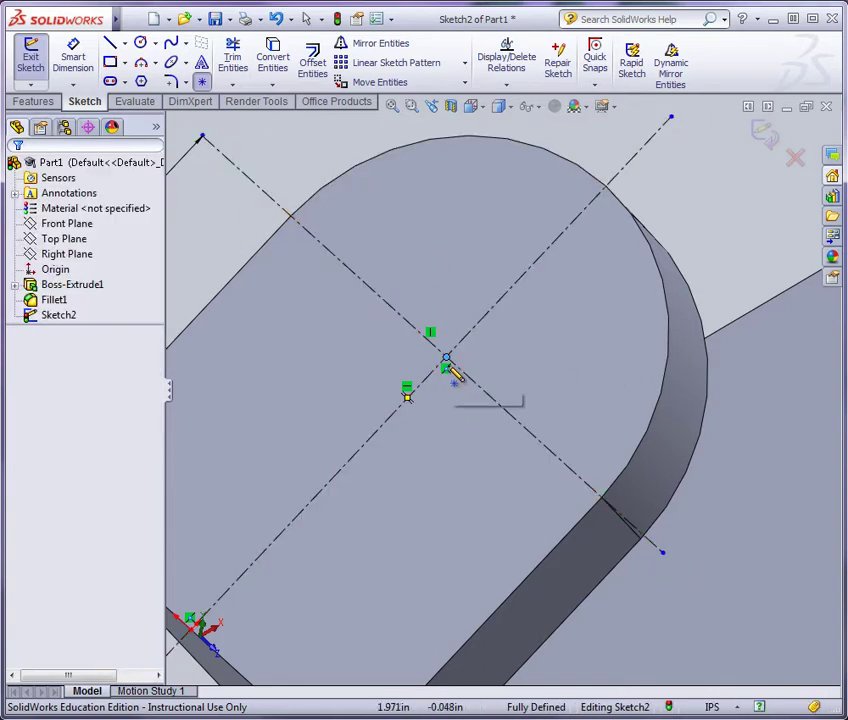
pyautogui.scroll(-2, 524, 373)
pyautogui.scroll(-2, 535, 327)
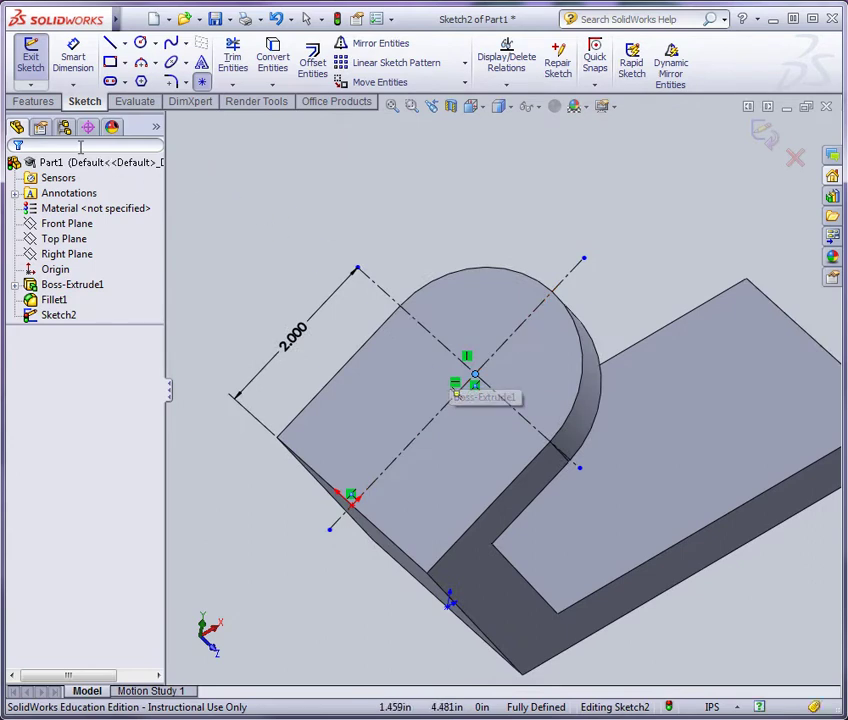
pyautogui.click(760, 136)
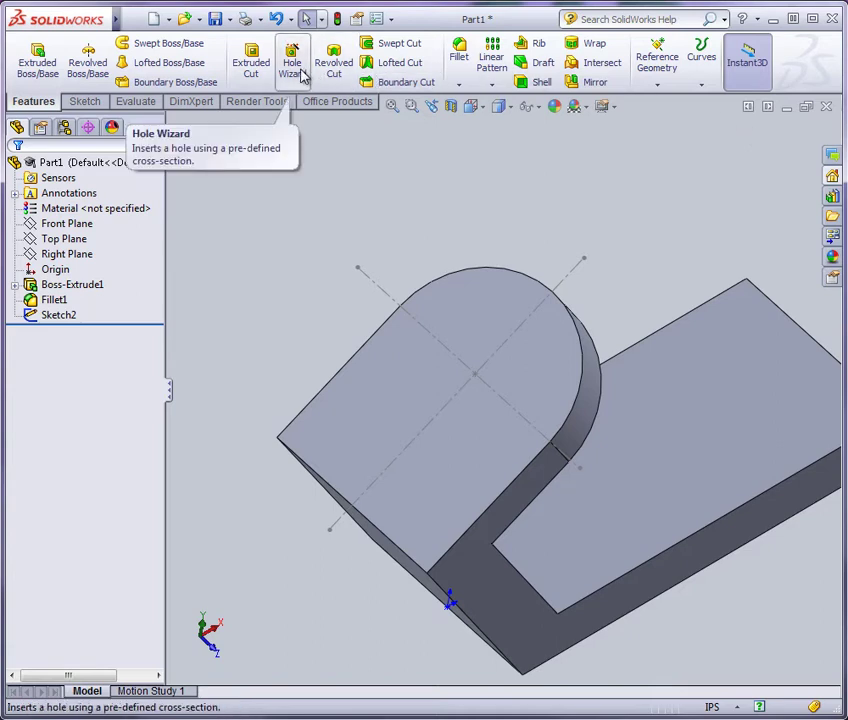
# Start the Hole Wizard and collapse its Hole Specifications, End Condition and Options groups.
pyautogui.click(301, 74)
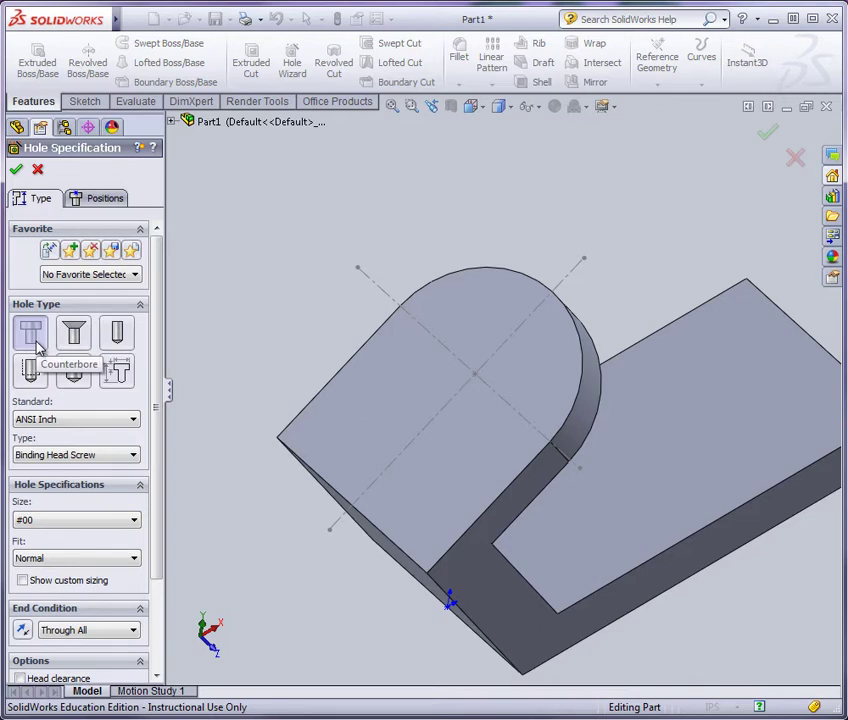
pyautogui.scroll(-2, 160, 310)
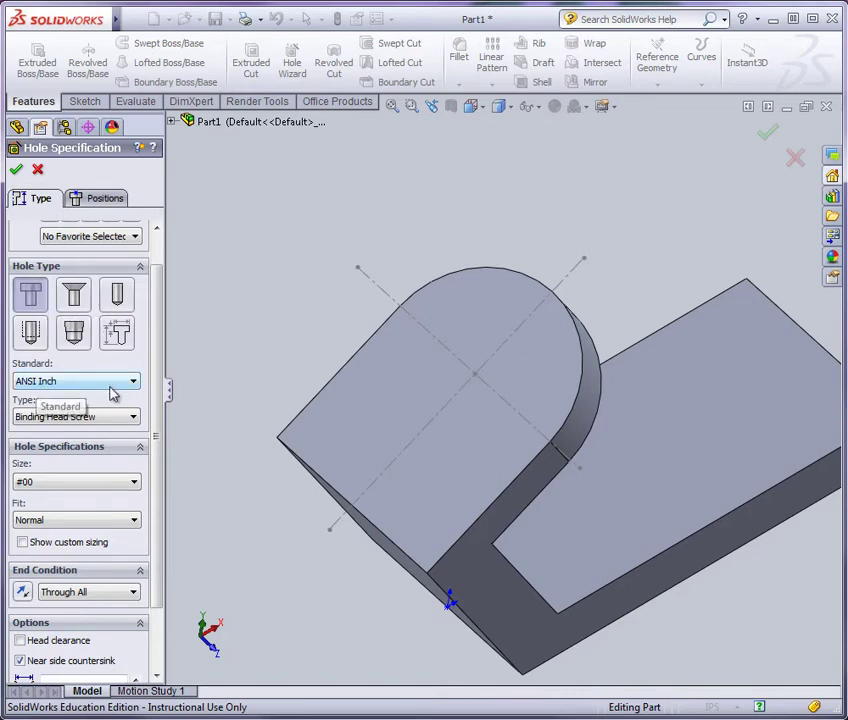
pyautogui.moveTo(161, 380); pyautogui.dragTo(156, 461)
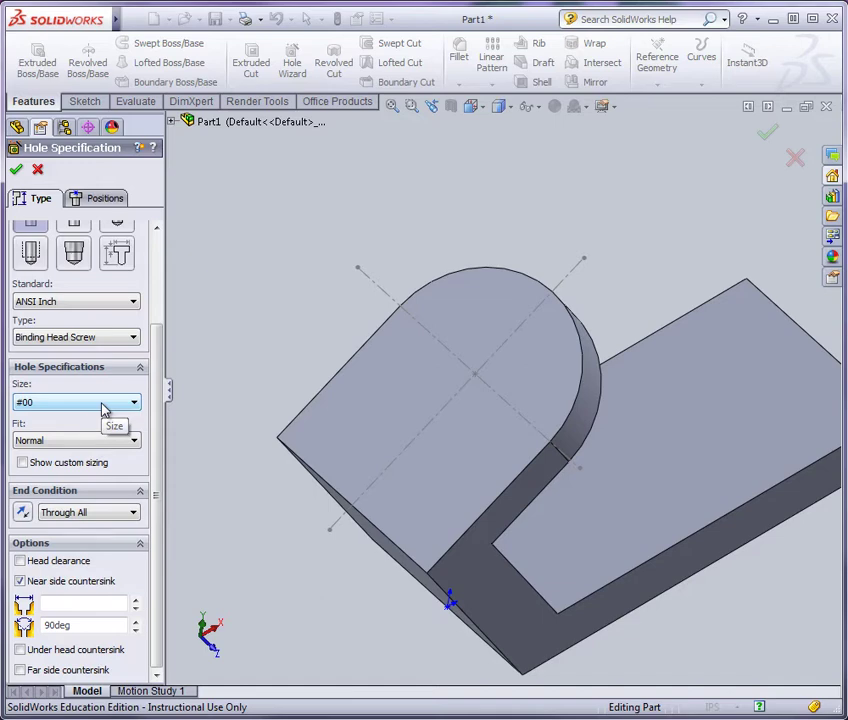
pyautogui.click(140, 367)
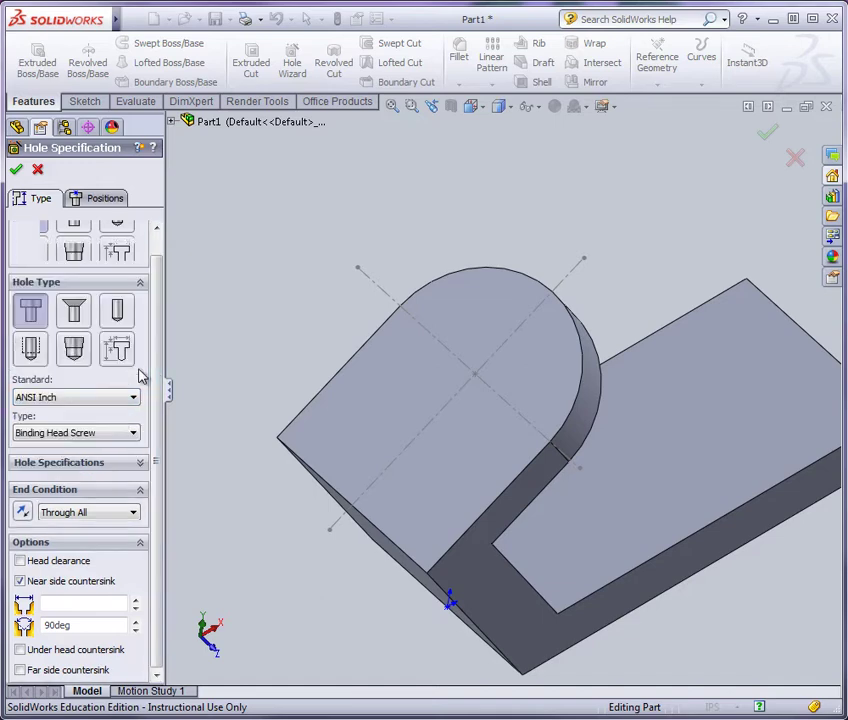
pyautogui.click(140, 489)
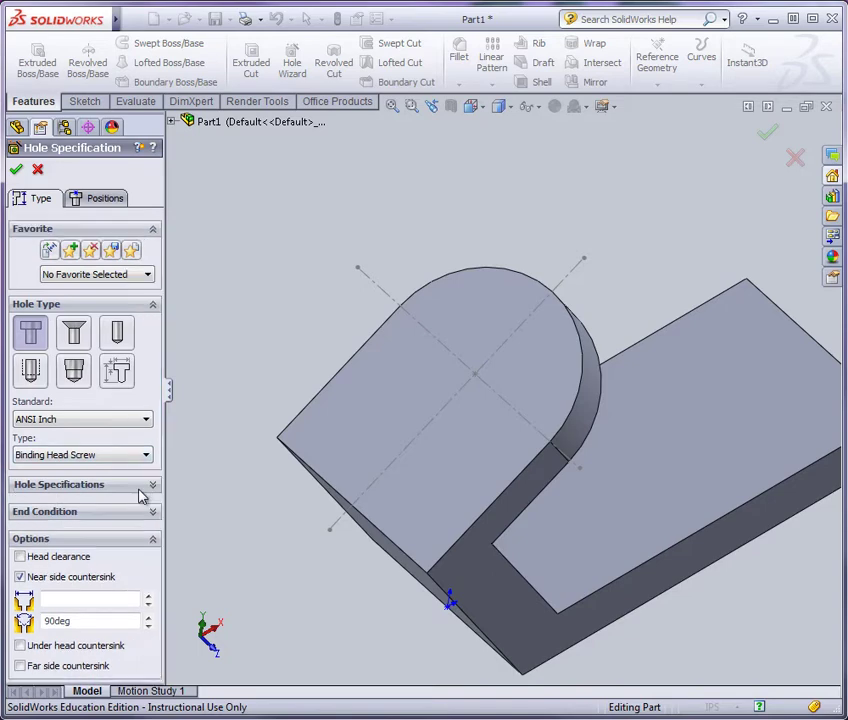
pyautogui.click(153, 541)
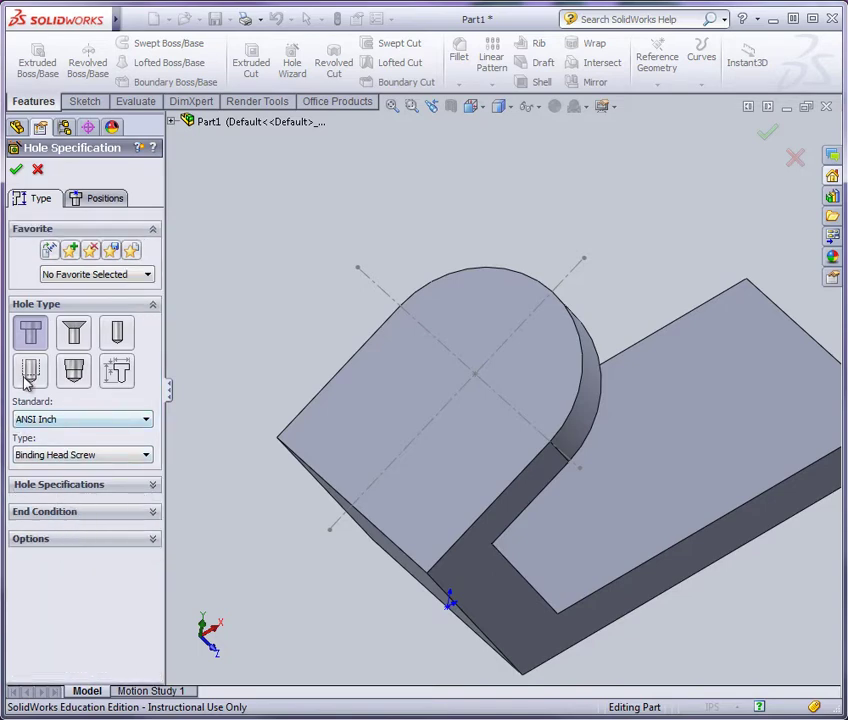
# Set the hole type to Legacy Hole and choose the Counterbored variant.
pyautogui.click(118, 372)
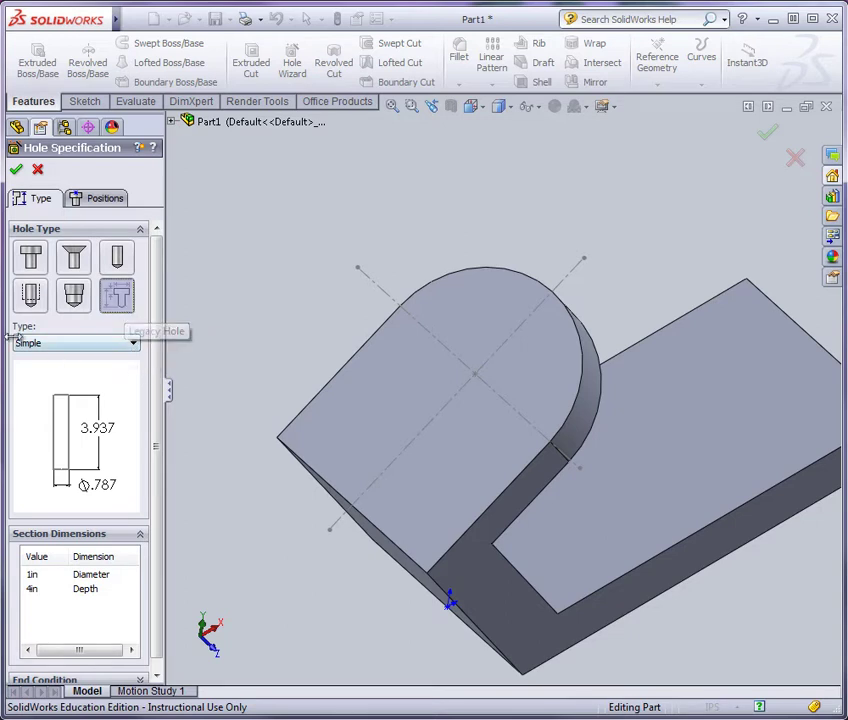
pyautogui.click(111, 343)
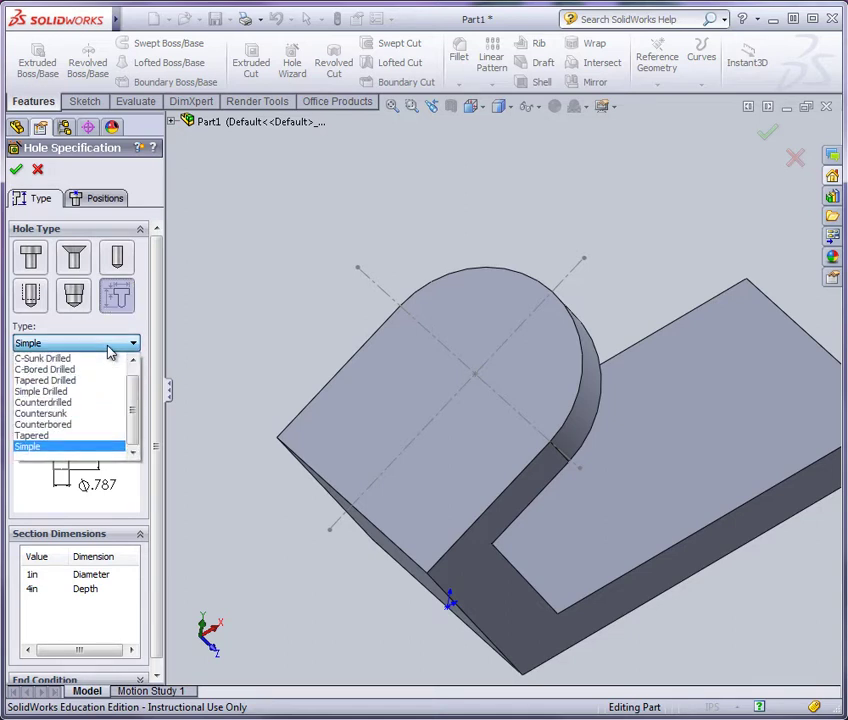
pyautogui.click(104, 429)
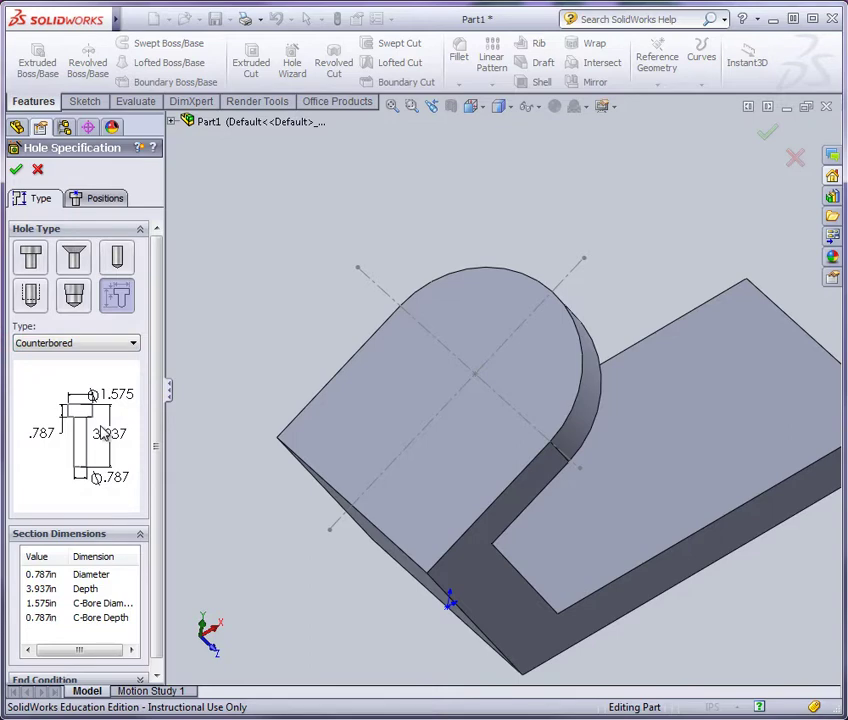
pyautogui.scroll(-1, 100, 425)
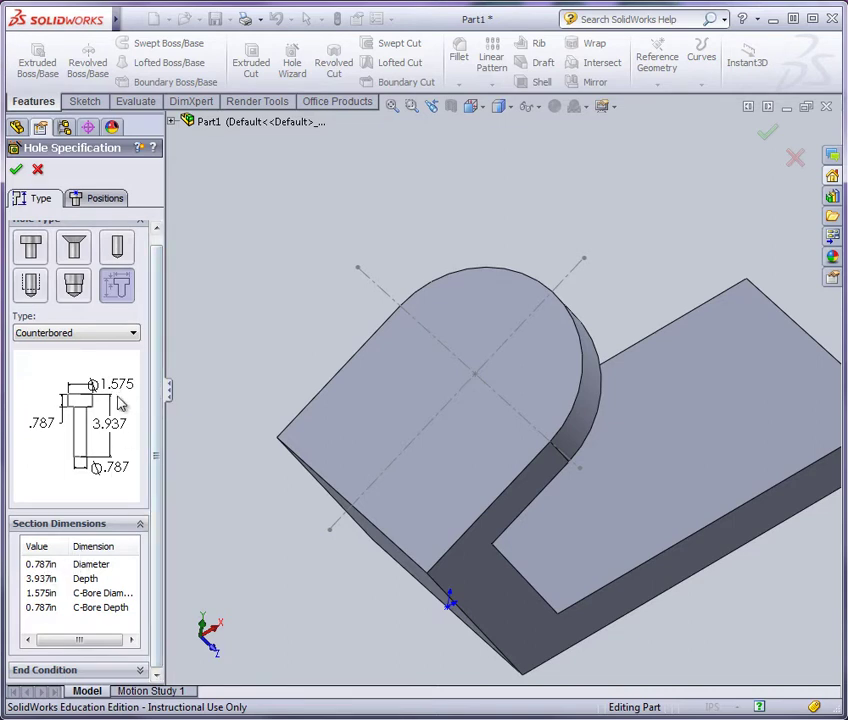
# Set the counterbored hole's diameter to .750 in the section dimensions.
pyautogui.click(40, 572)
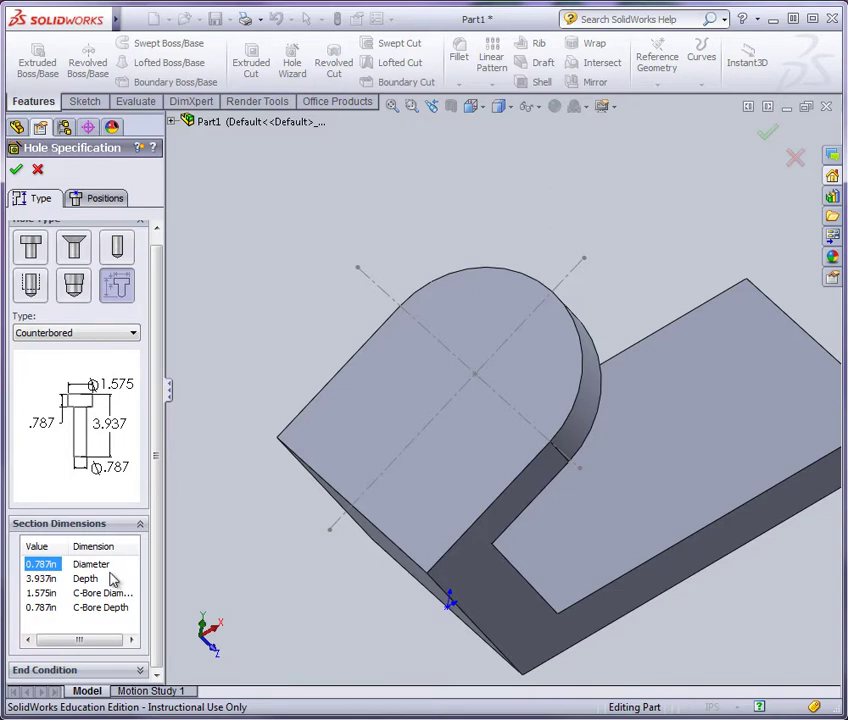
pyautogui.click(43, 566)
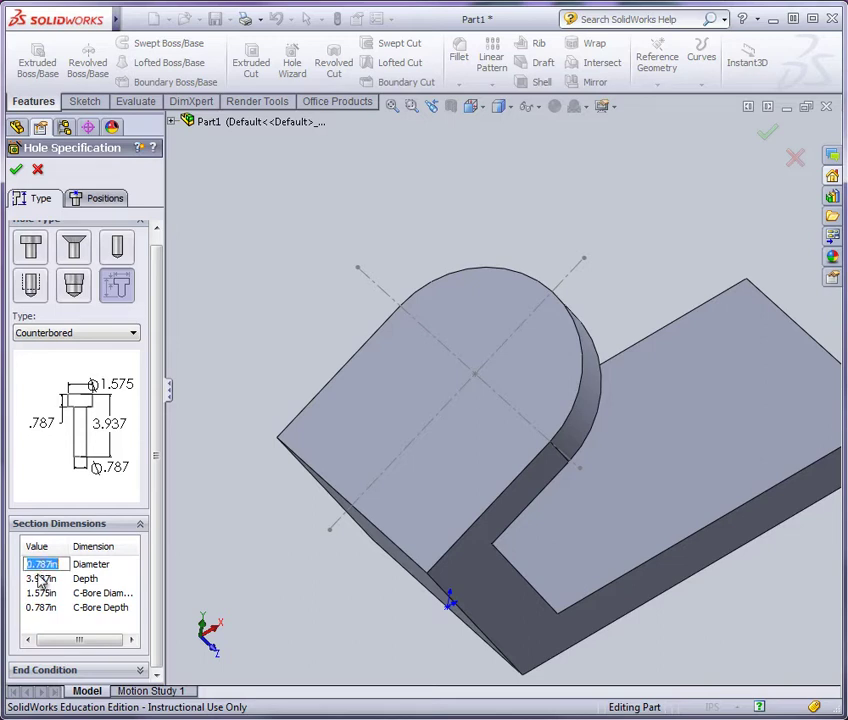
pyautogui.write('.750')
# Try to edit the counterbored hole's depth value in the section dimensions.
pyautogui.click(38, 579)
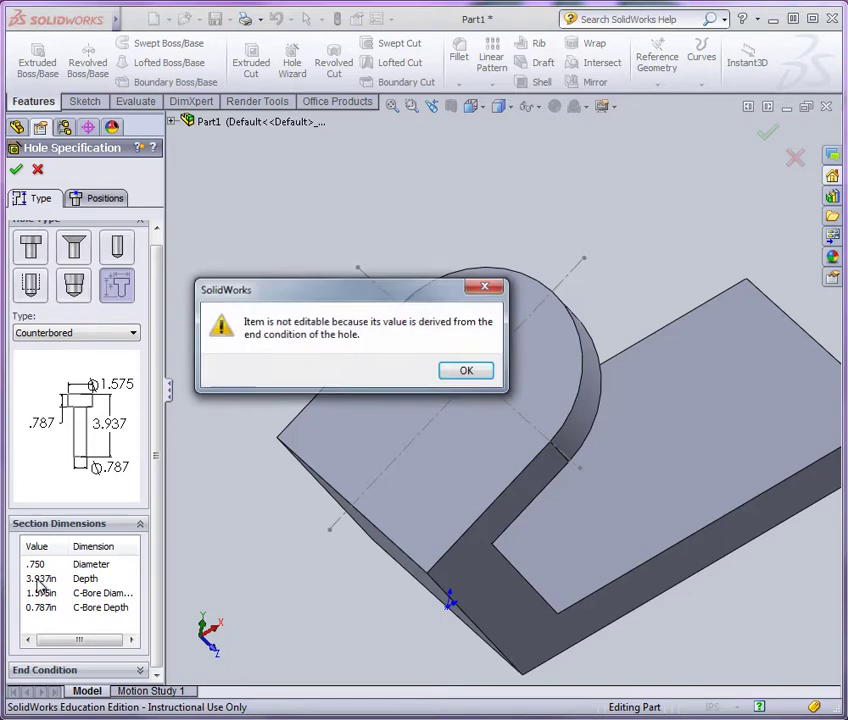
pyautogui.click(484, 373)
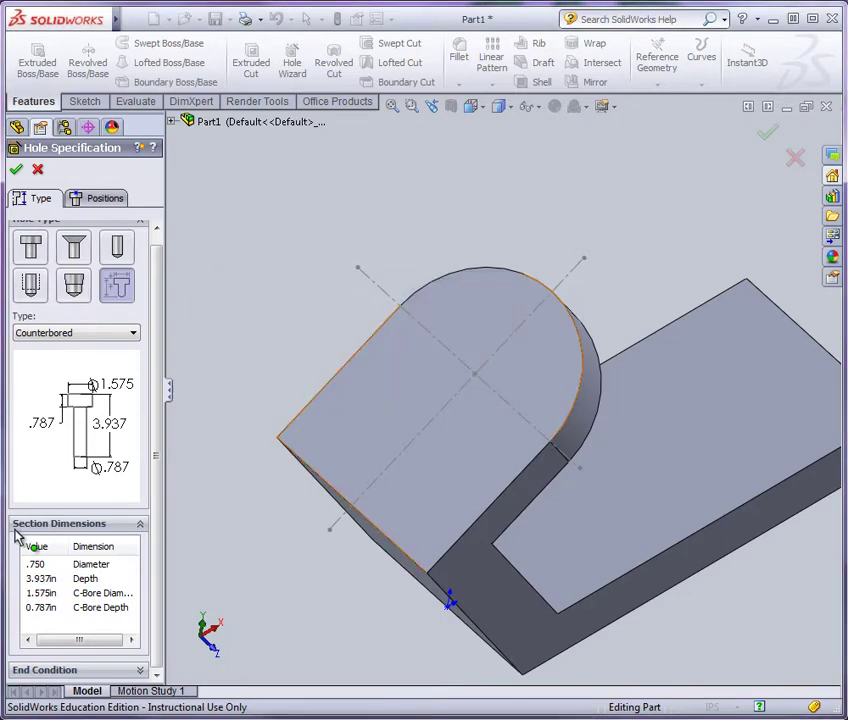
pyautogui.click(38, 579)
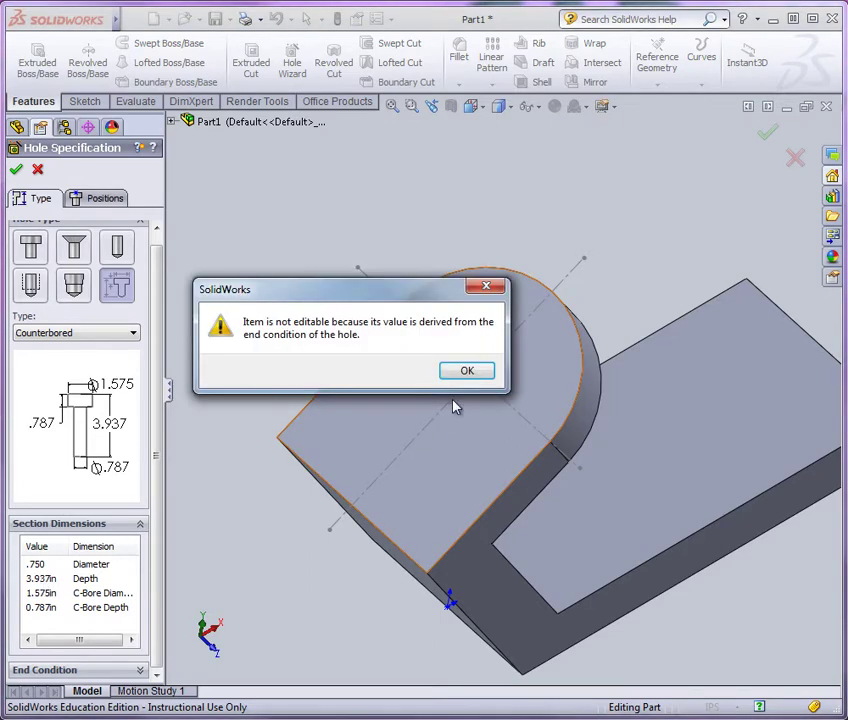
pyautogui.click(467, 370)
pyautogui.click(40, 579)
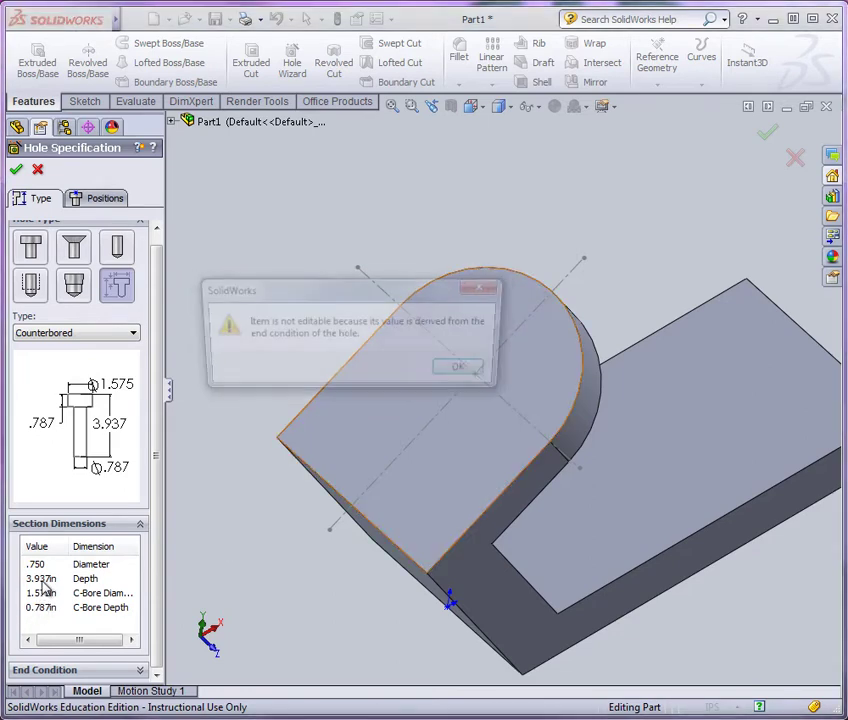
pyautogui.click(462, 370)
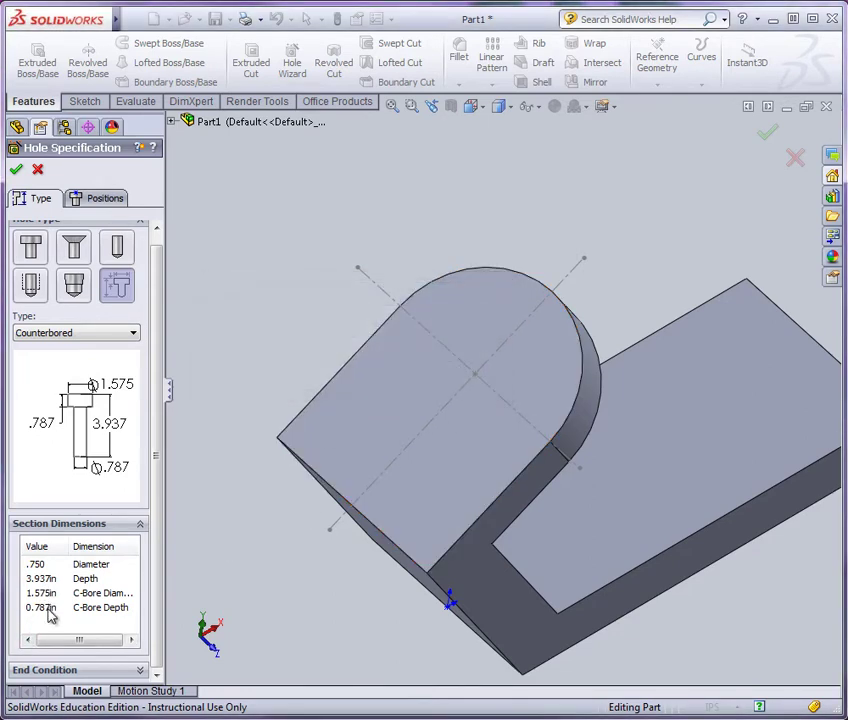
# Set the hole's counterbore depth to .375 and its counterbore diameter to 1.25.
pyautogui.click(49, 609)
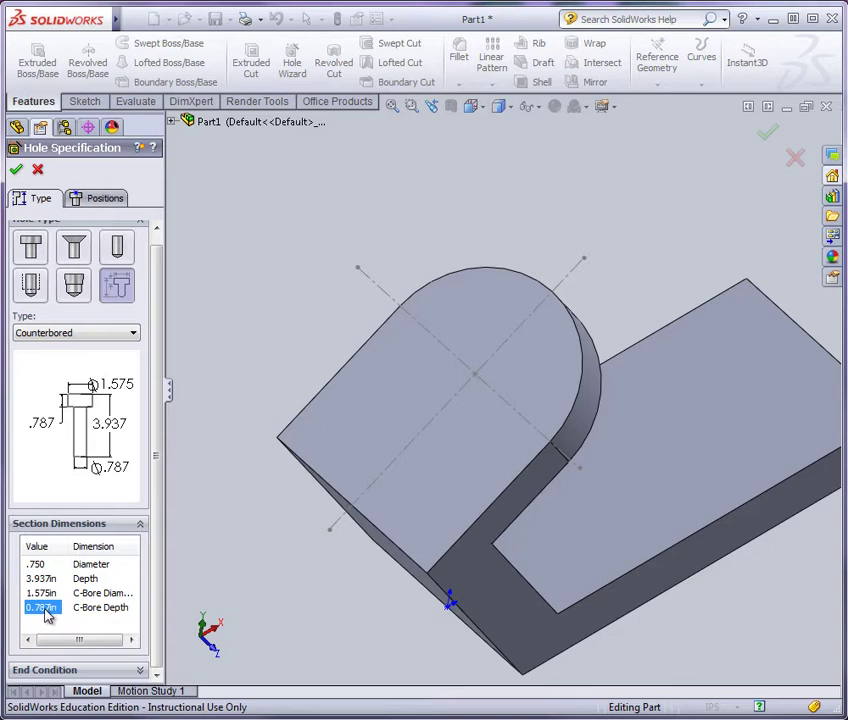
pyautogui.click(44, 611)
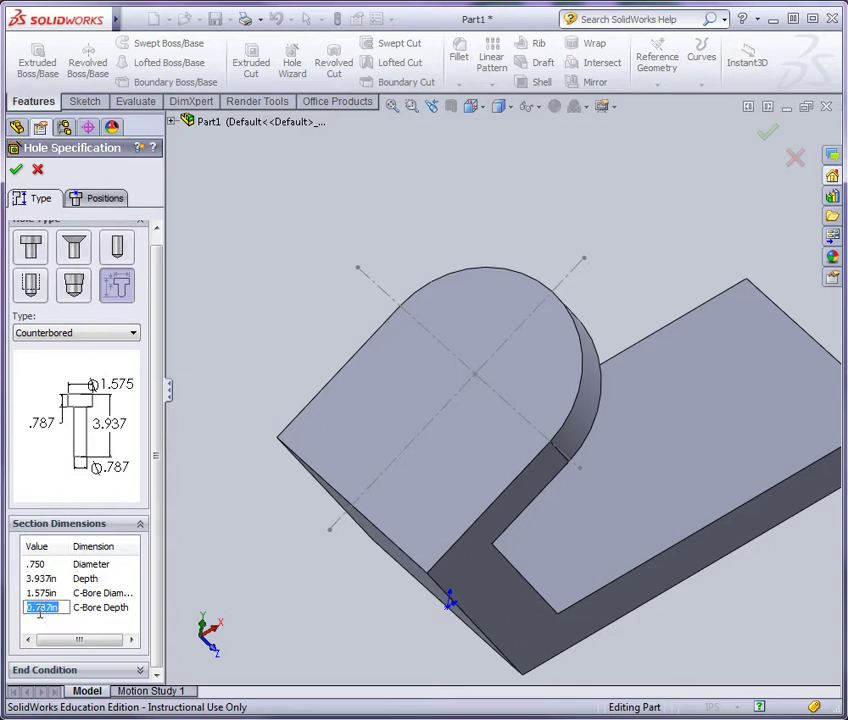
pyautogui.write('.375')
pyautogui.click(38, 597)
pyautogui.click(36, 594)
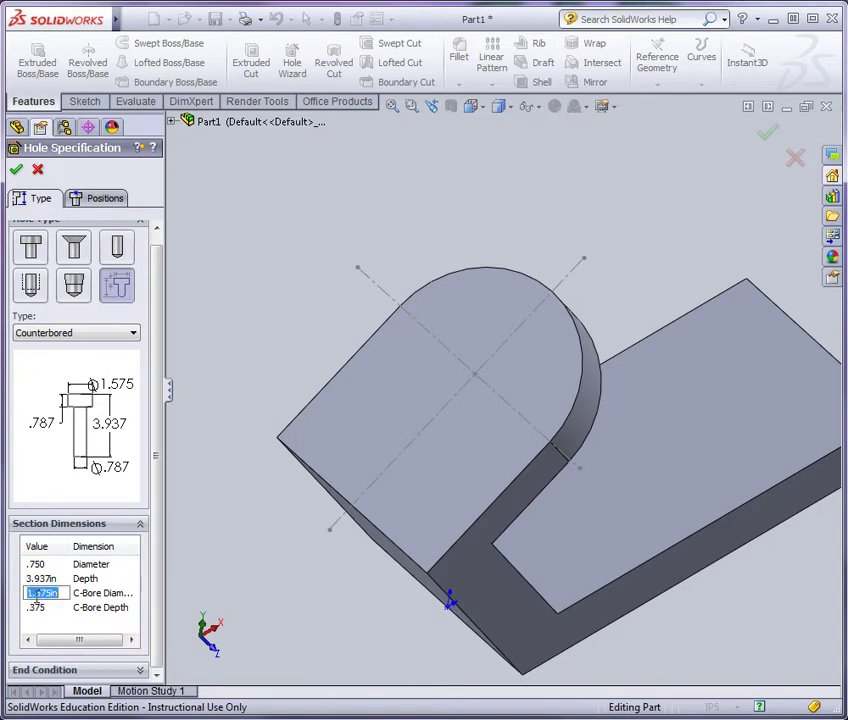
pyautogui.write('1.25')
pyautogui.press('Return')
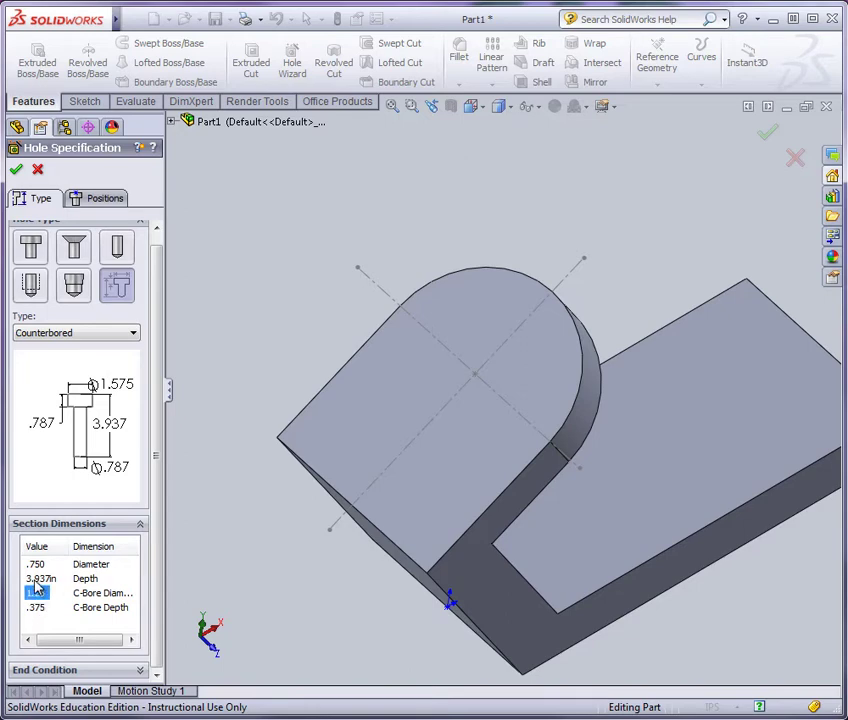
pyautogui.click(34, 580)
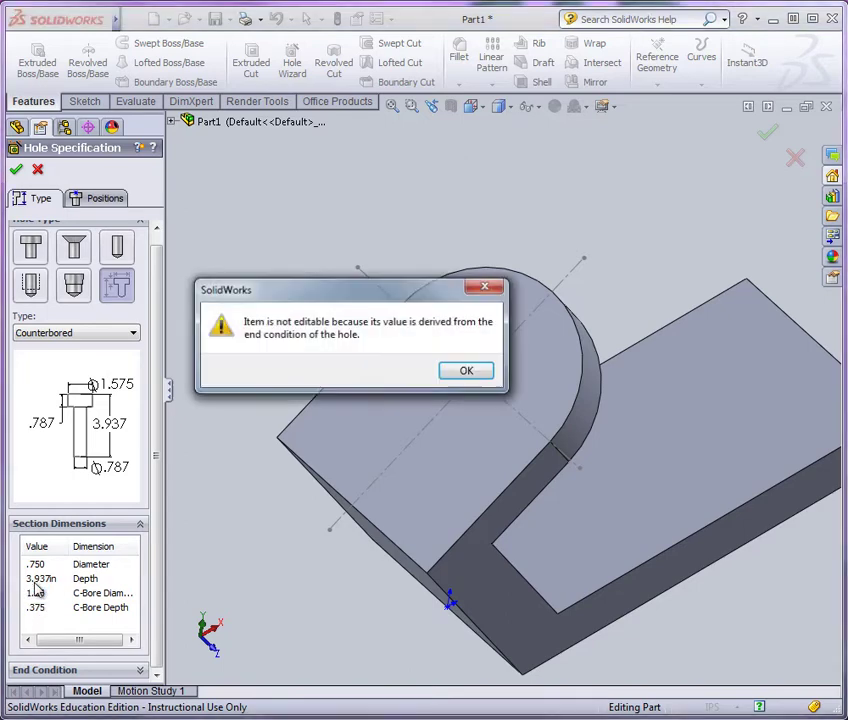
pyautogui.click(465, 372)
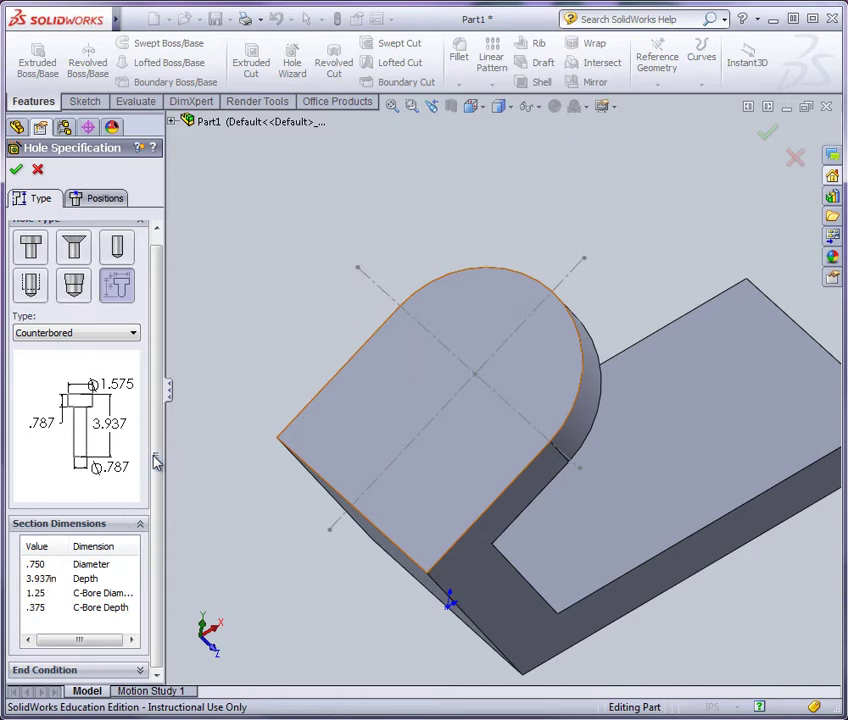
# Expand the hole's end condition settings and change the end condition to Up To Surface.
pyautogui.click(141, 672)
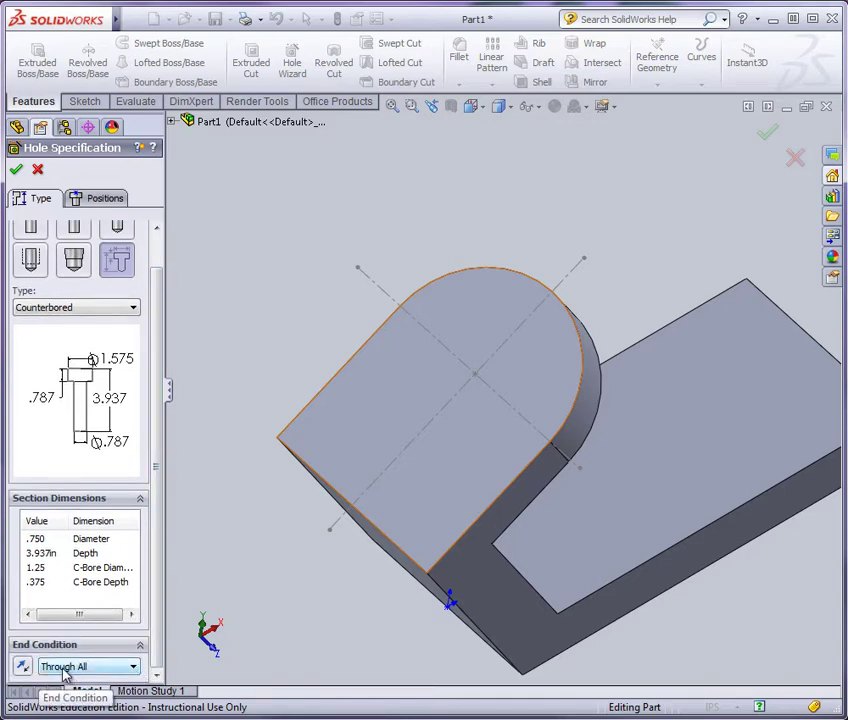
pyautogui.click(619, 517)
pyautogui.moveTo(587, 500); pyautogui.dragTo(517, 419, button='middle')
pyautogui.click(129, 667)
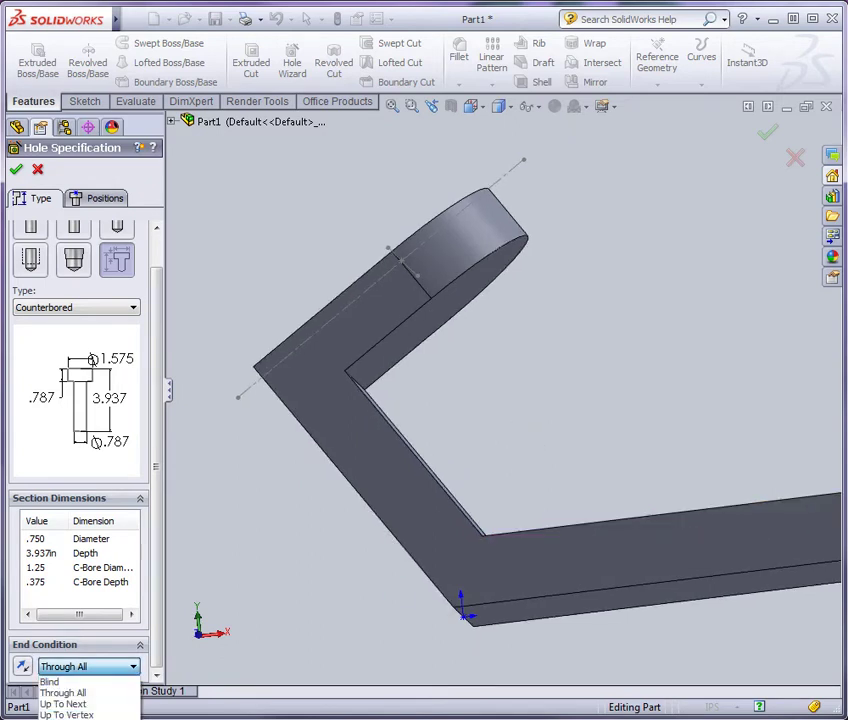
pyautogui.click(70, 719)
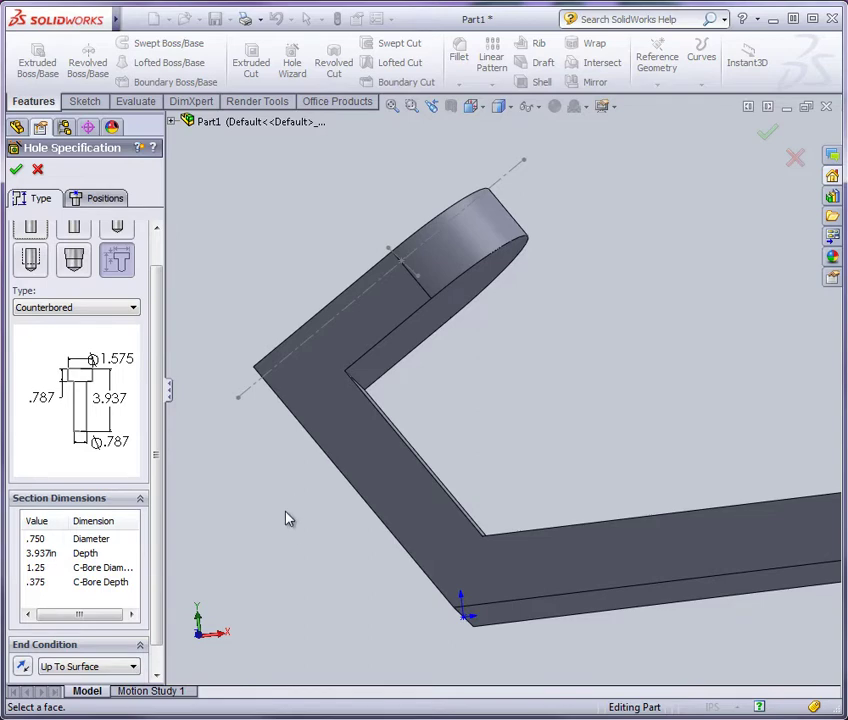
# Position the hole on the rounded upper arm's face, centered on the sketch point where the two centerlines cross.
pyautogui.moveTo(287, 519); pyautogui.dragTo(322, 565, button='middle')
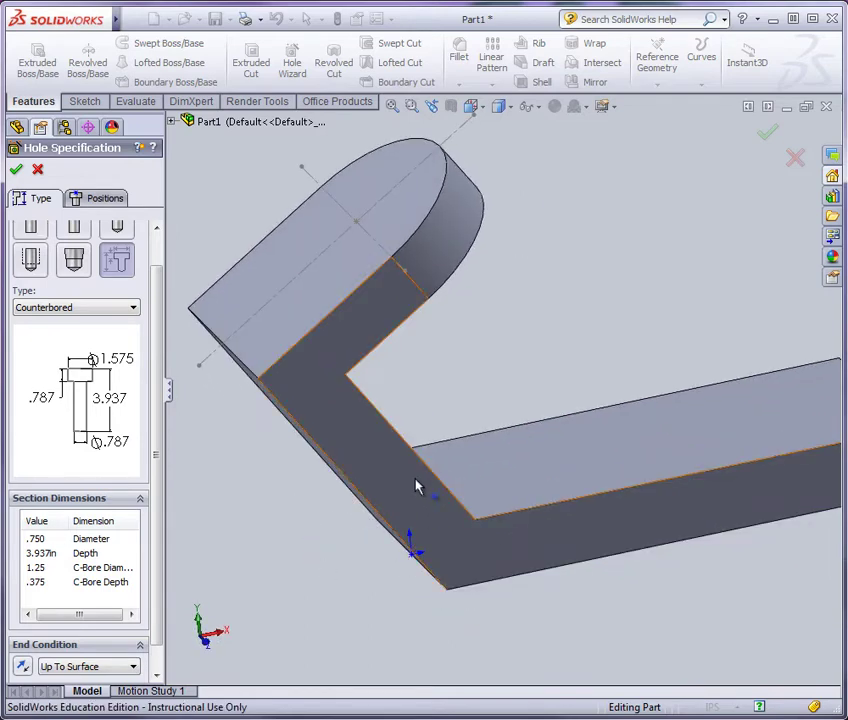
pyautogui.scroll(2, 400, 430)
pyautogui.scroll(-4, 390, 223)
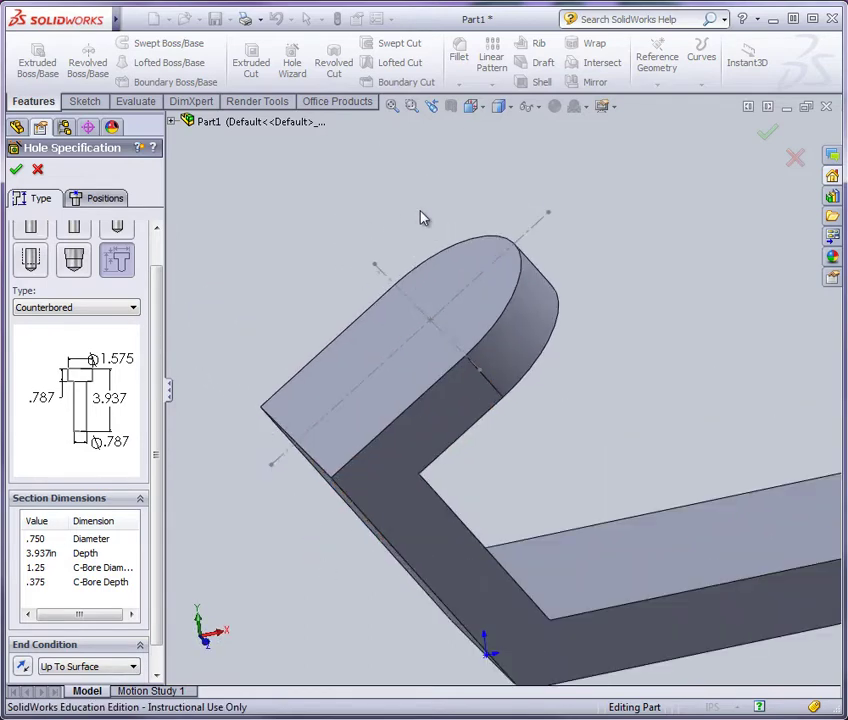
pyautogui.scroll(-1, 422, 218)
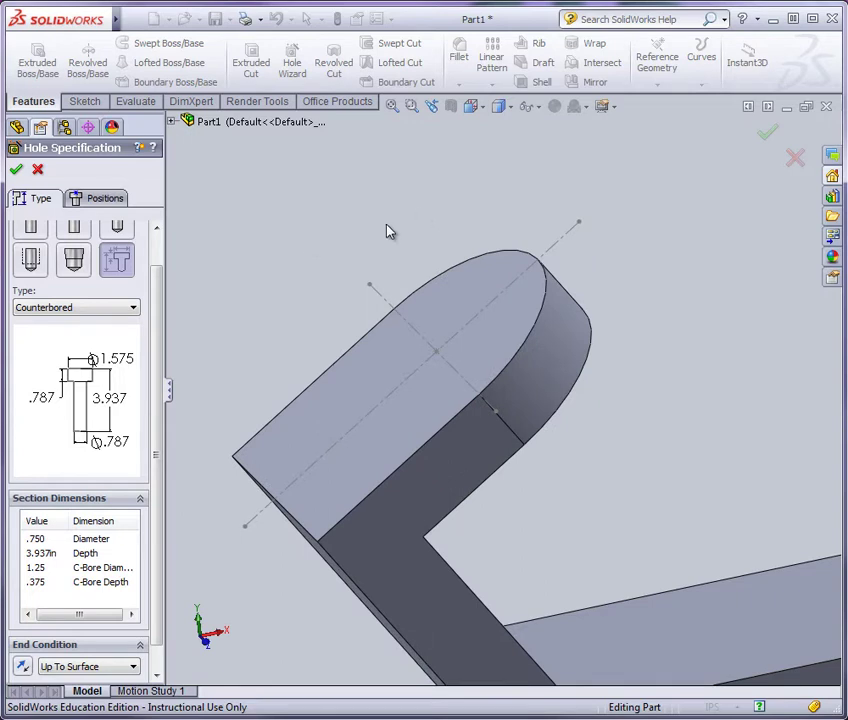
pyautogui.click(126, 266)
pyautogui.click(106, 199)
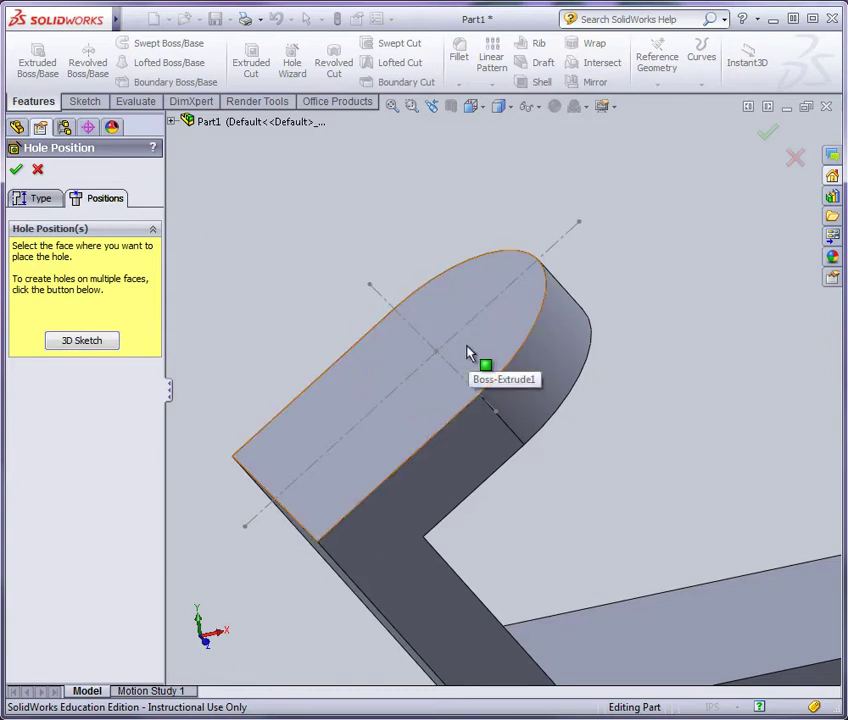
pyautogui.click(437, 353)
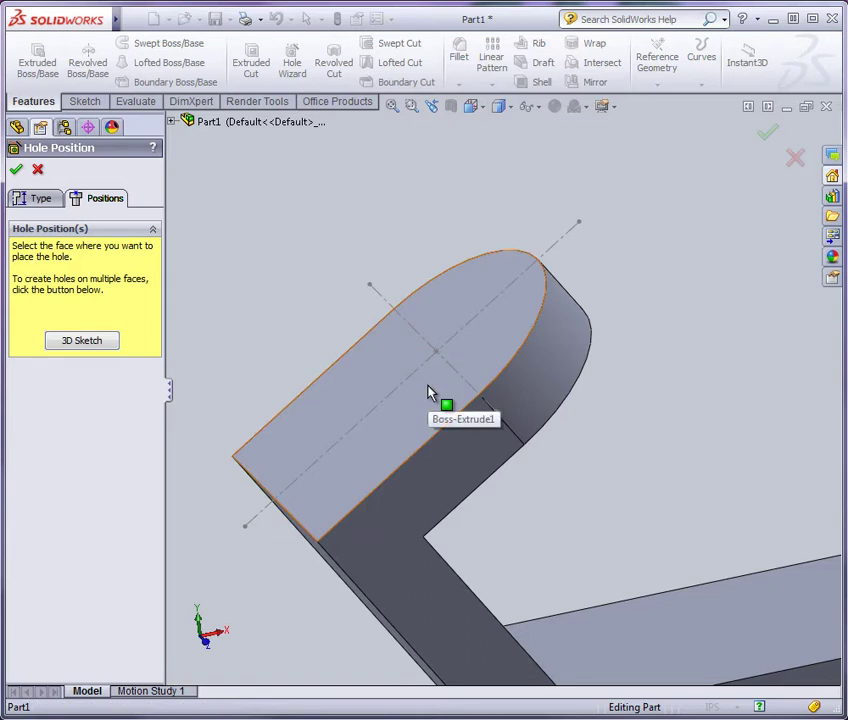
pyautogui.click(399, 375)
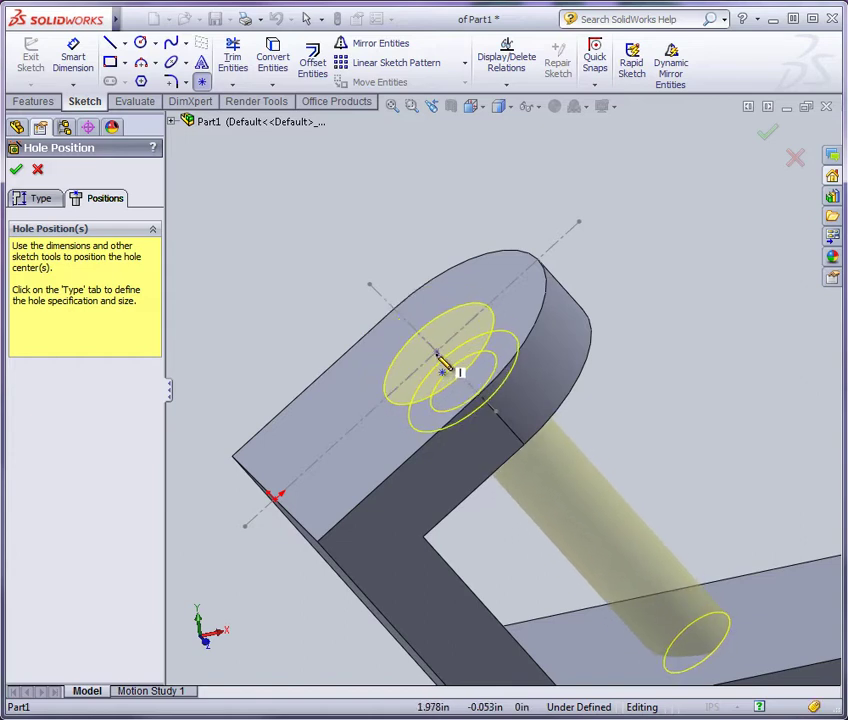
pyautogui.click(436, 352)
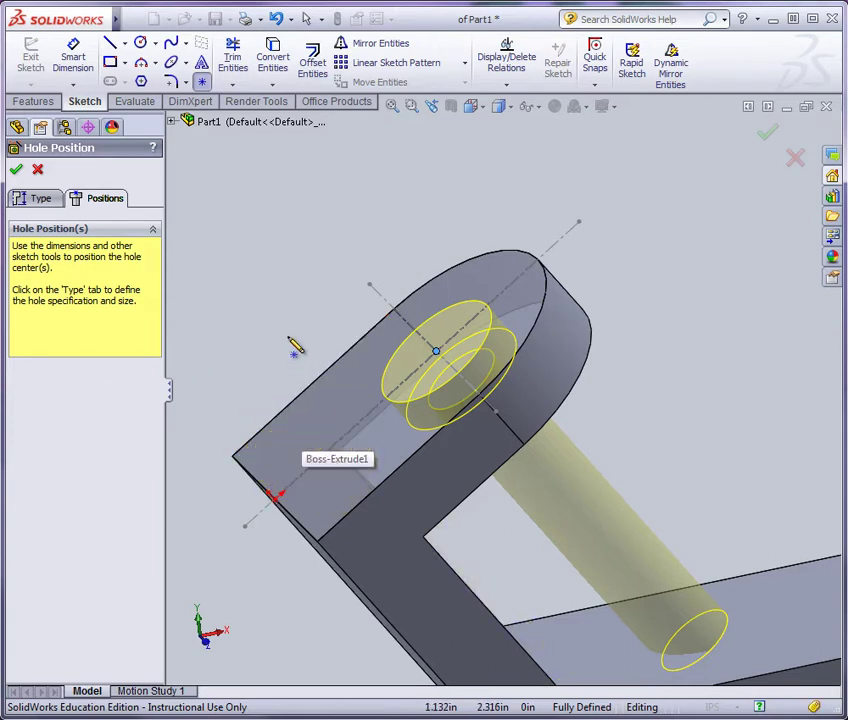
# Choose the upper arm's underside face as the hole's Up To Surface limit and finish the hole.
pyautogui.click(16, 171)
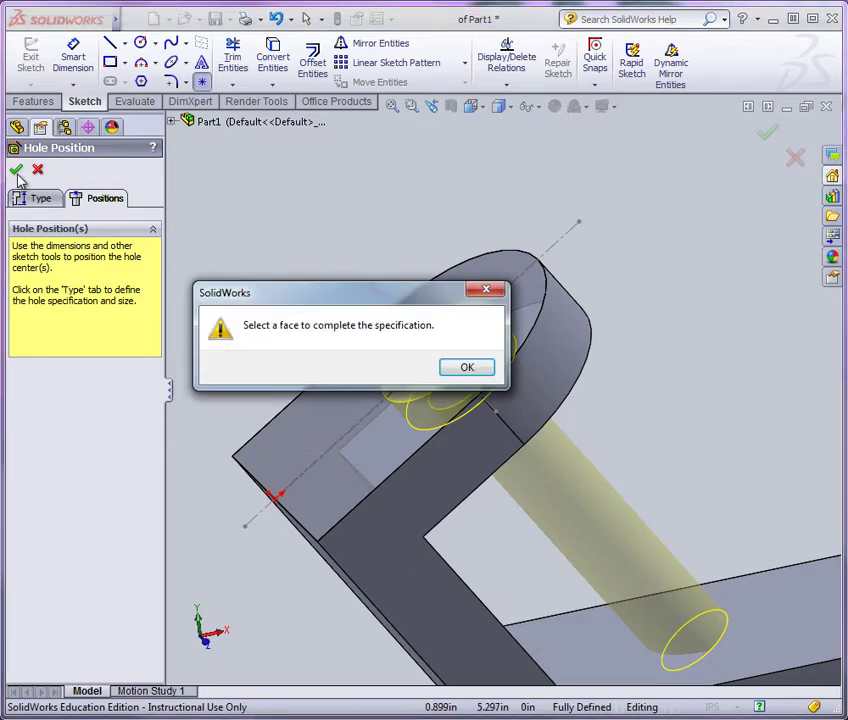
pyautogui.click(467, 368)
pyautogui.moveTo(640, 432); pyautogui.dragTo(556, 380, button='middle')
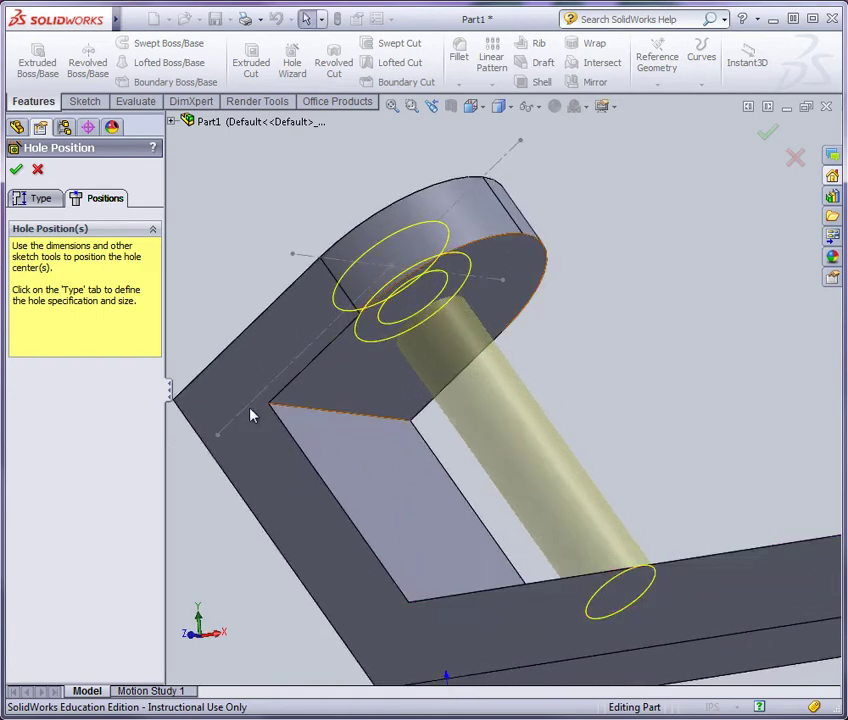
pyautogui.click(35, 206)
pyautogui.moveTo(157, 571); pyautogui.dragTo(157, 630)
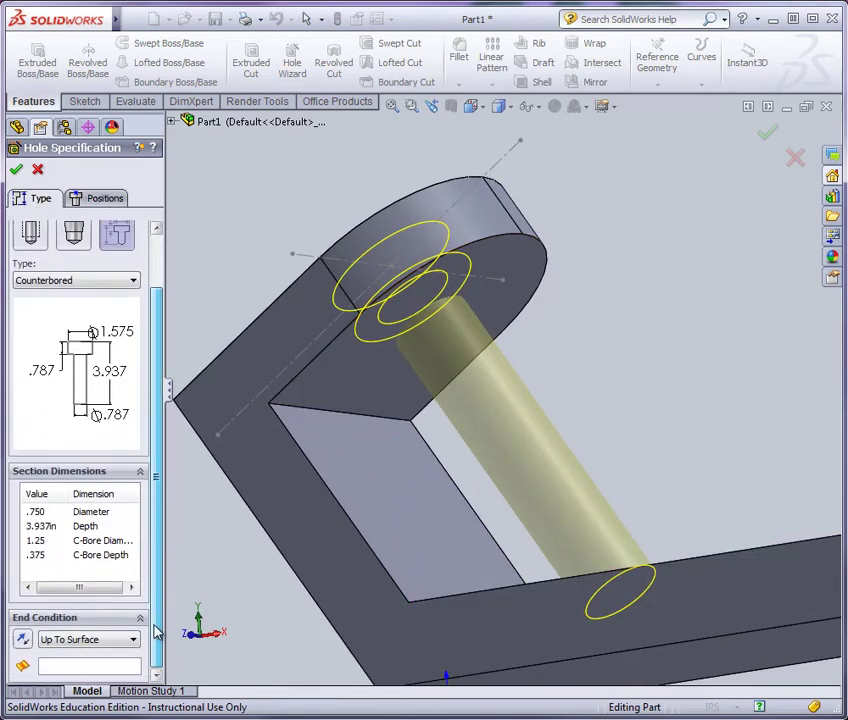
pyautogui.click(75, 668)
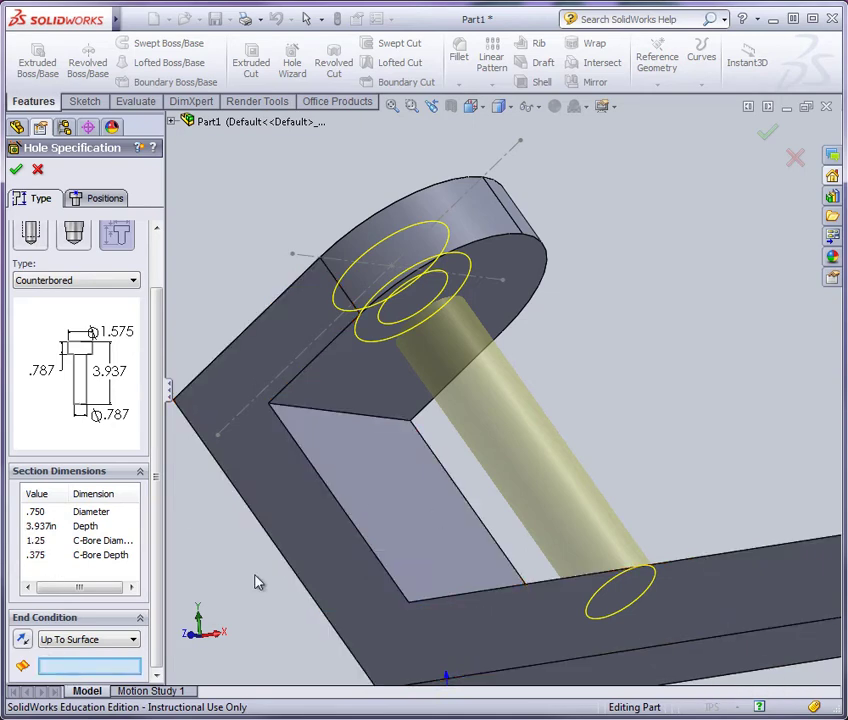
pyautogui.click(360, 405)
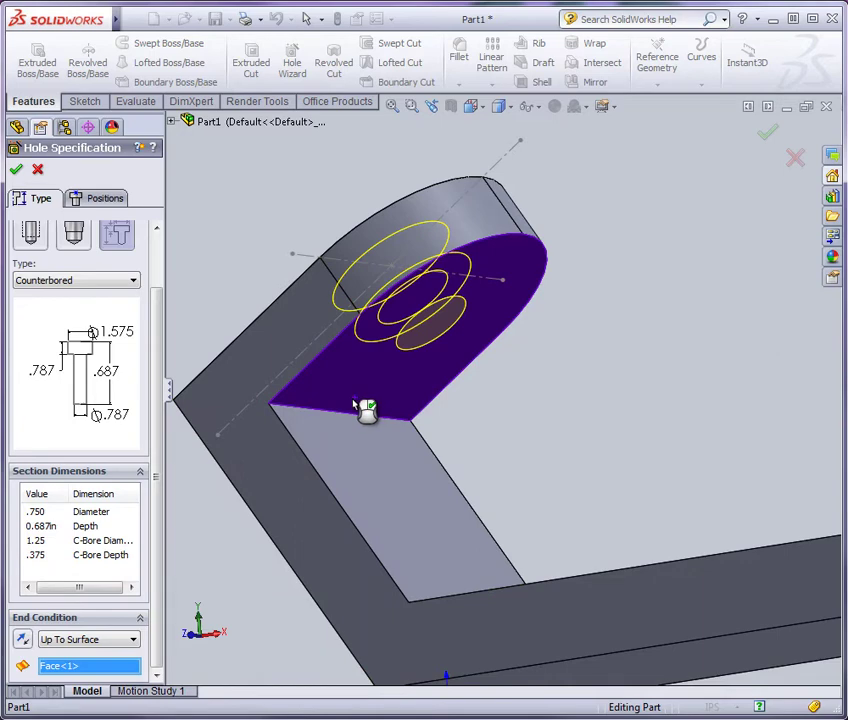
pyautogui.moveTo(511, 407); pyautogui.dragTo(538, 440, button='middle')
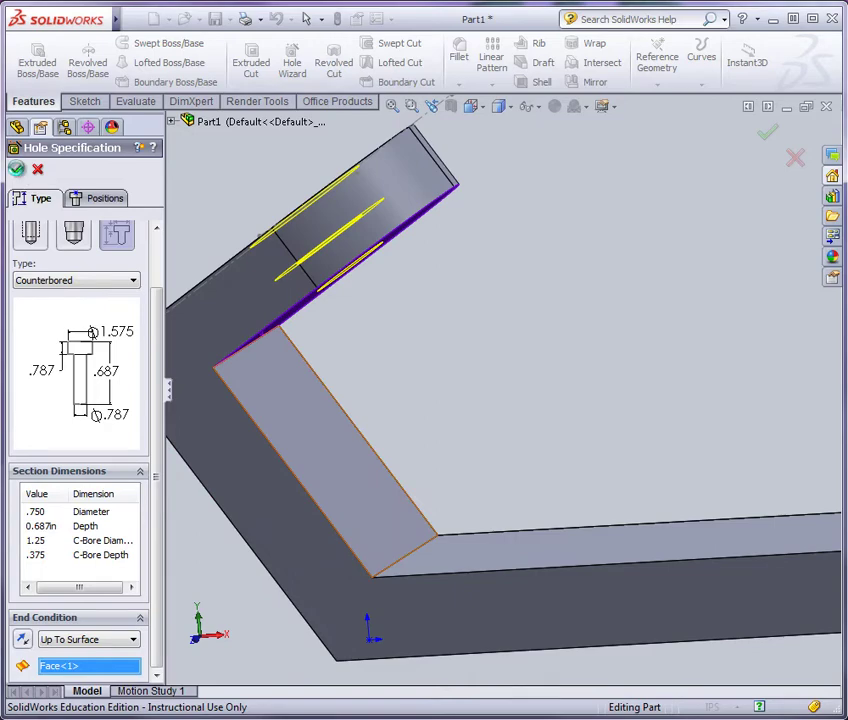
pyautogui.click(16, 169)
pyautogui.moveTo(608, 469); pyautogui.dragTo(690, 544, button='middle')
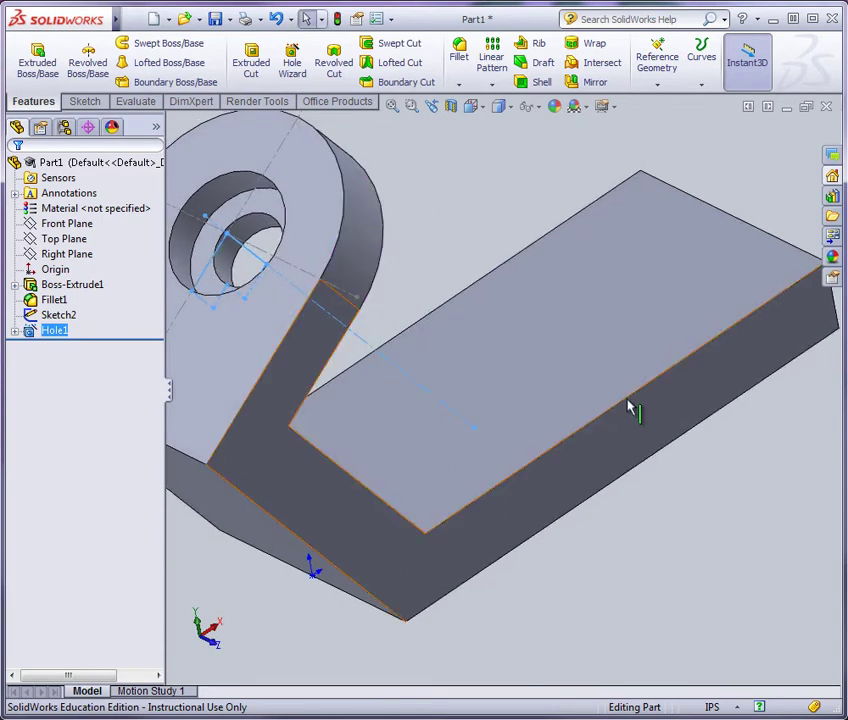
pyautogui.scroll(5, 626, 403)
pyautogui.scroll(-1, 348, 348)
pyautogui.scroll(-2, 347, 347)
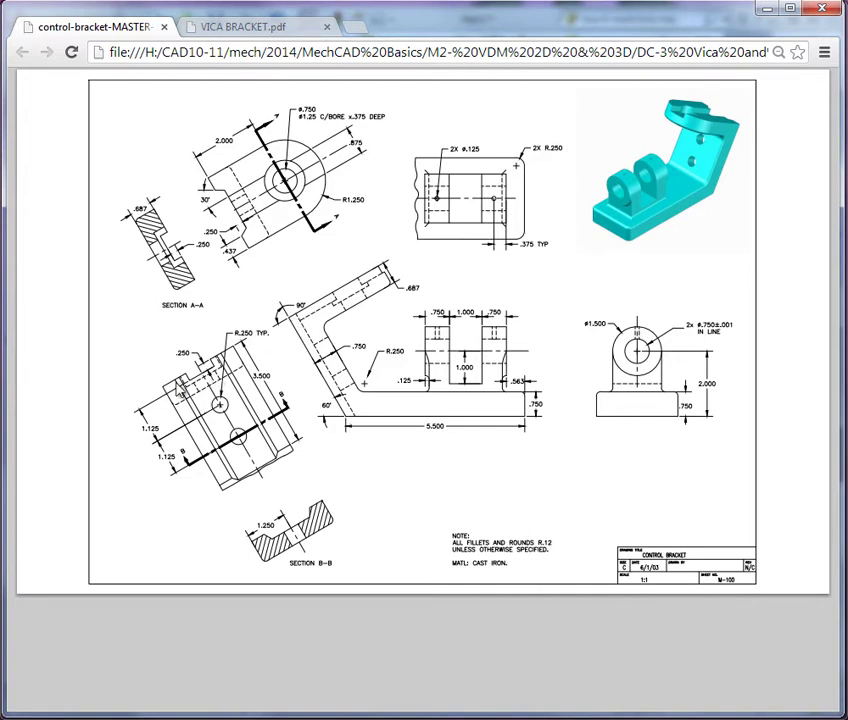
# Examine the upper arm, Section A-A and slot dimensions on the enlarged control bracket drawing.
pyautogui.moveTo(574, 694)
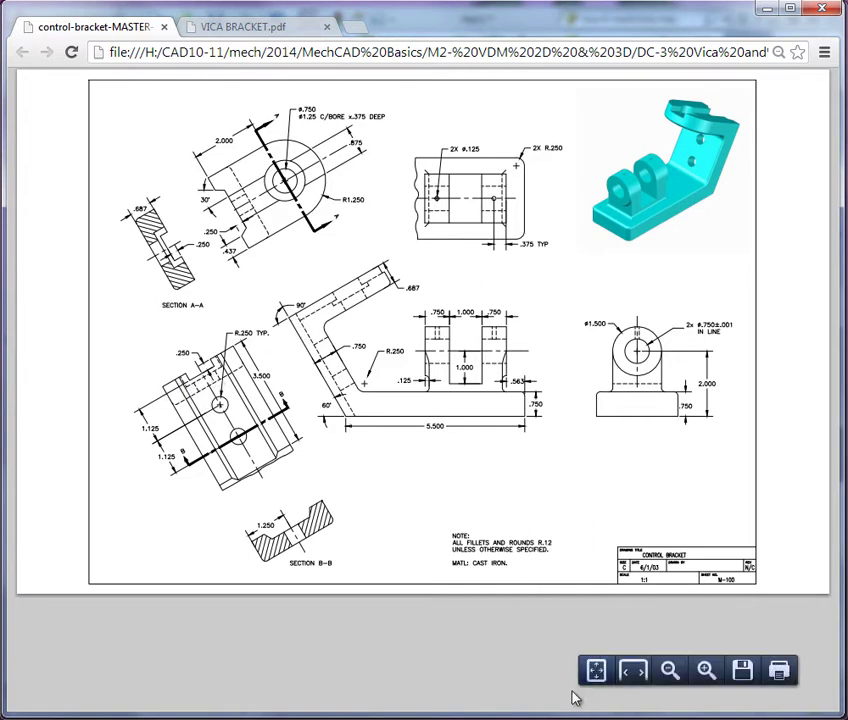
pyautogui.click(704, 674)
pyautogui.click(704, 674)
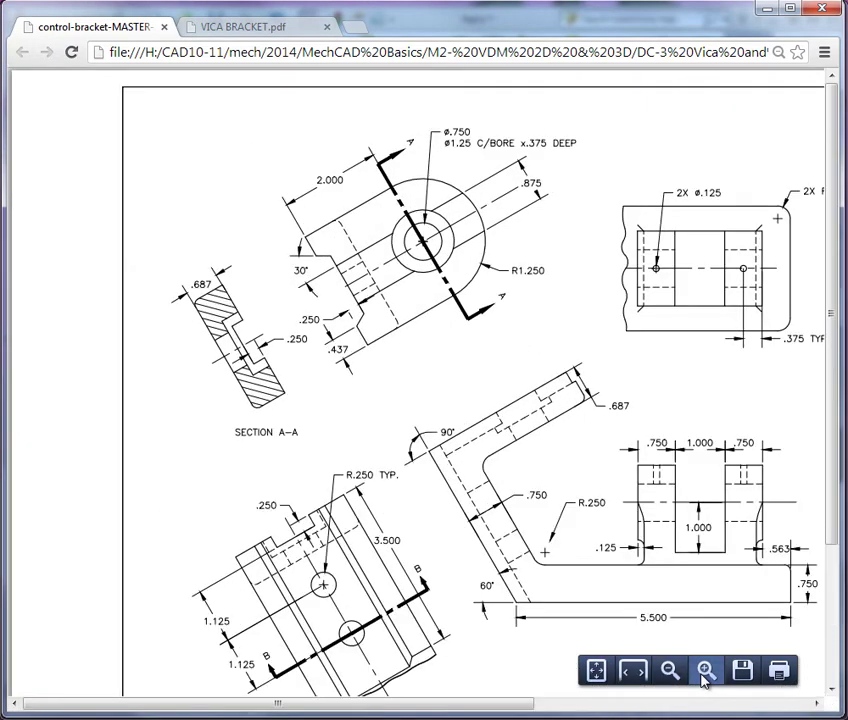
pyautogui.click(704, 674)
pyautogui.scroll(-3, 398, 652)
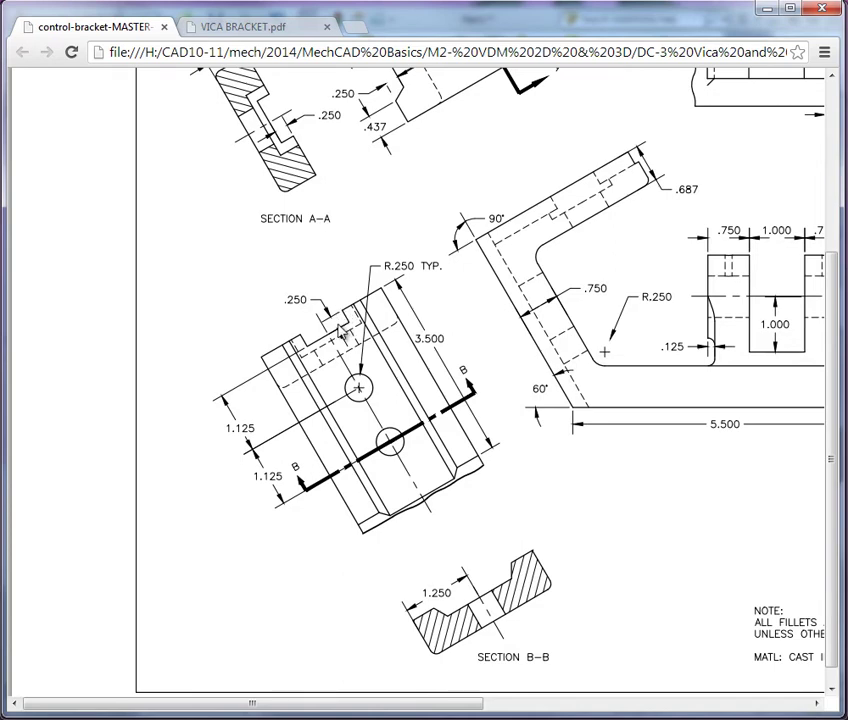
pyautogui.scroll(1, 340, 332)
pyautogui.scroll(1, 340, 332)
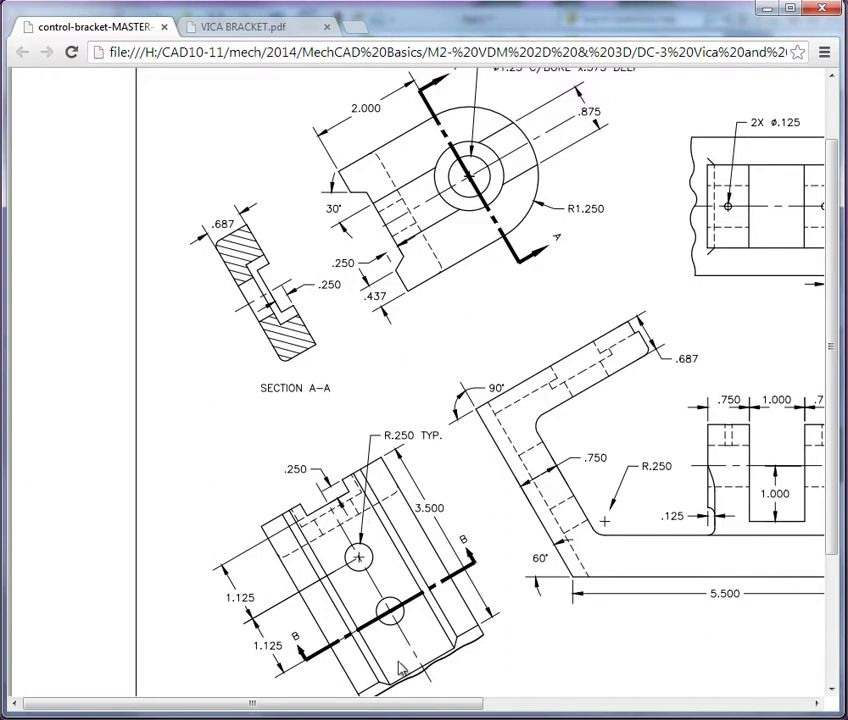
# Switch back to SolidWorks, view the slanted arm's outer face straight on and start a sketch on it.
pyautogui.hotkey('alt', 'Tab')
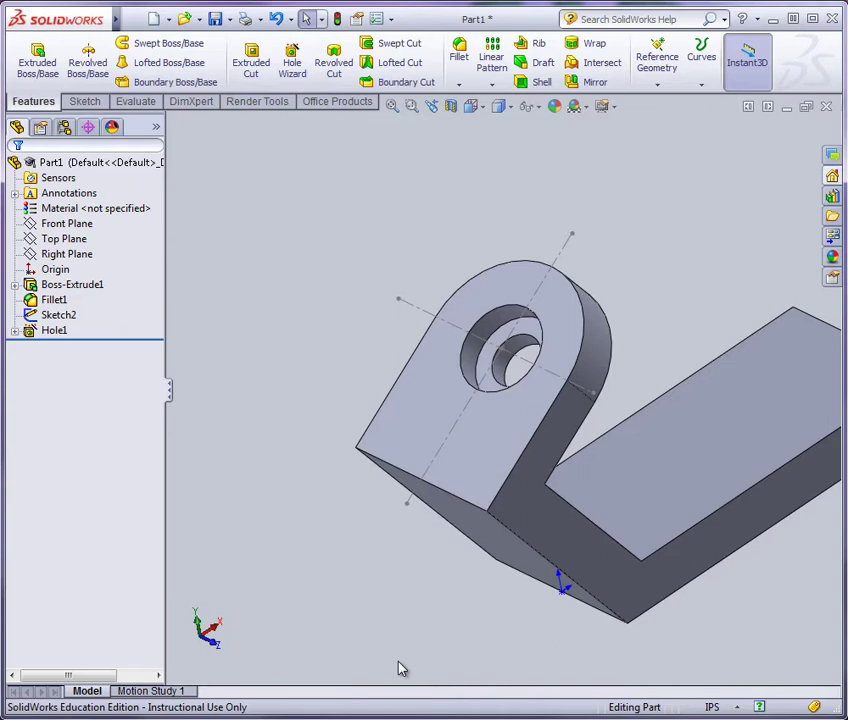
pyautogui.click(473, 536)
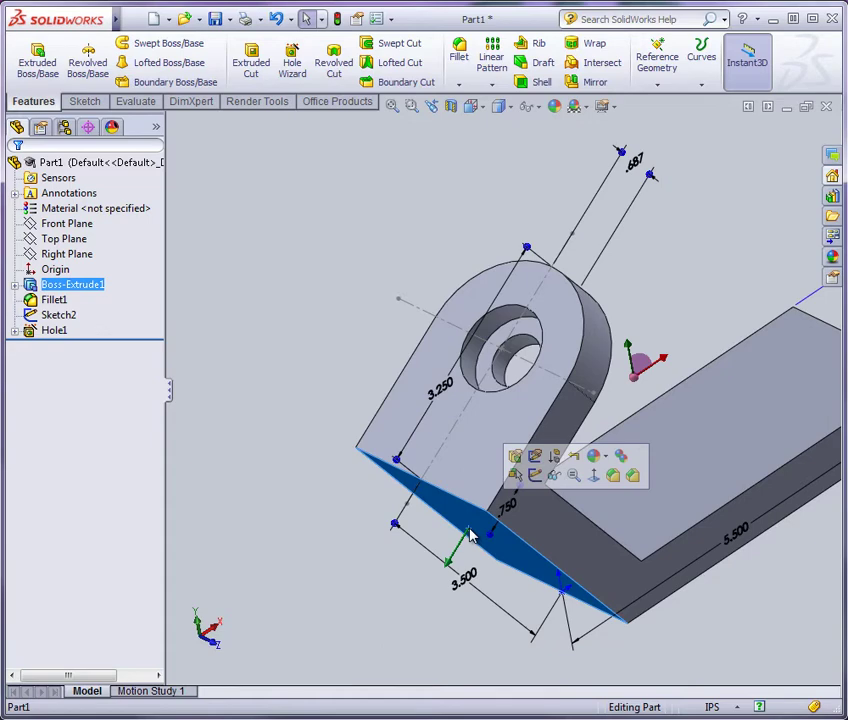
pyautogui.click(593, 476)
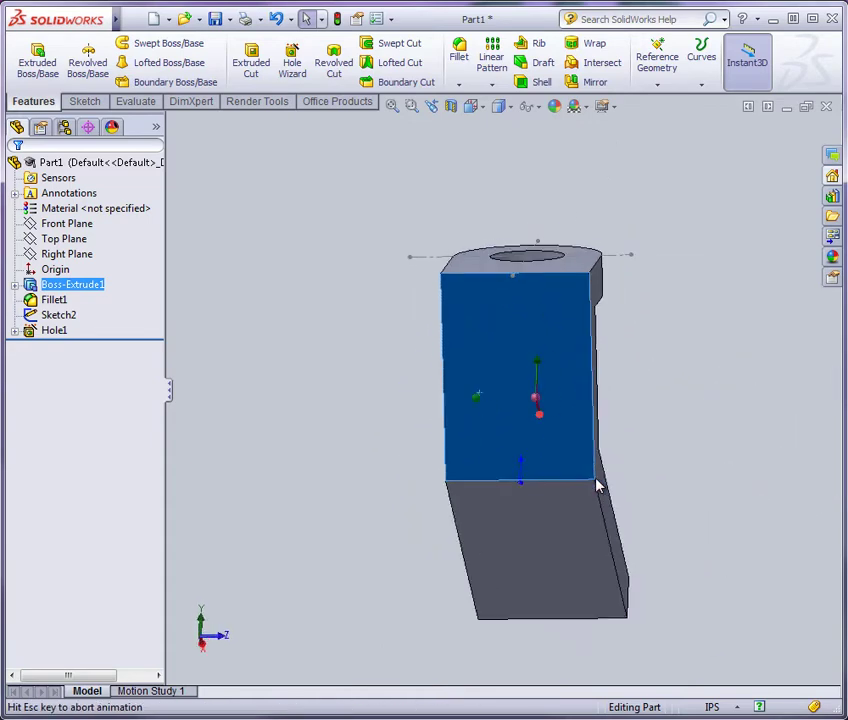
pyautogui.click(535, 305)
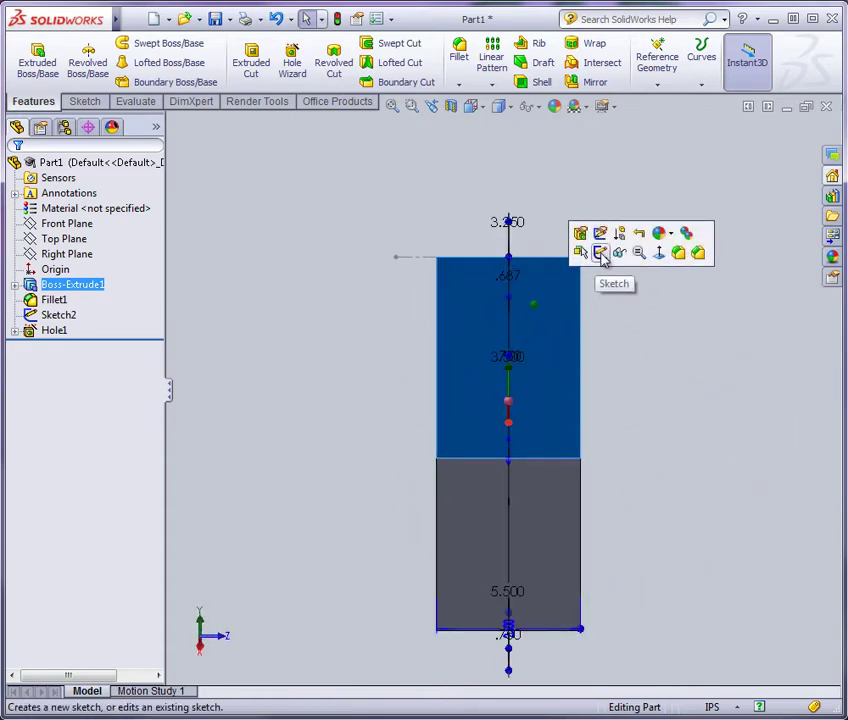
pyautogui.click(601, 254)
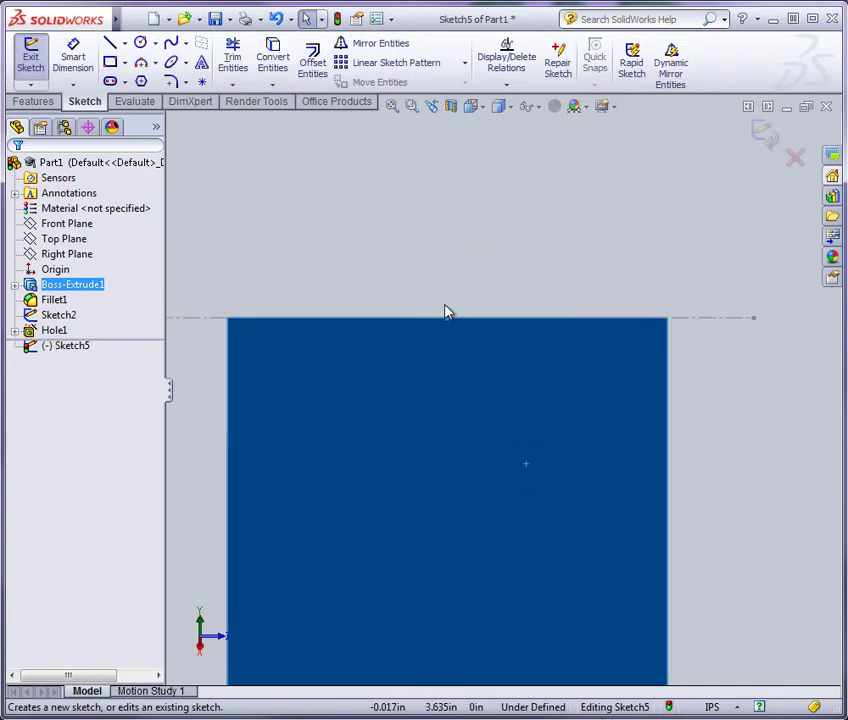
# Sketch a corner rectangle about .91 wide and .32 tall, extending down from the upper edge of the slanted arm's outer face.
pyautogui.scroll(-3, 452, 400)
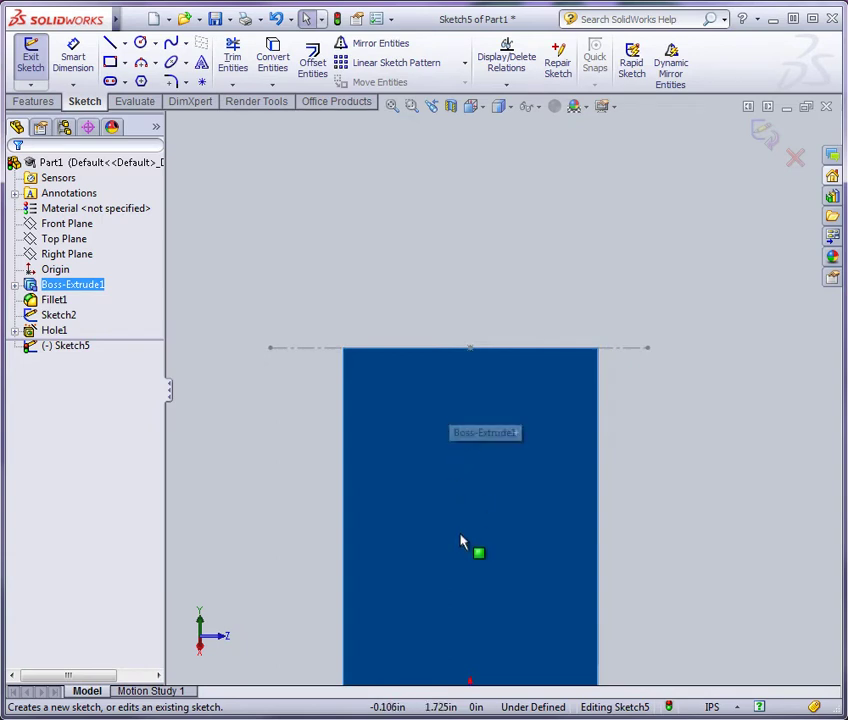
pyautogui.scroll(2, 458, 541)
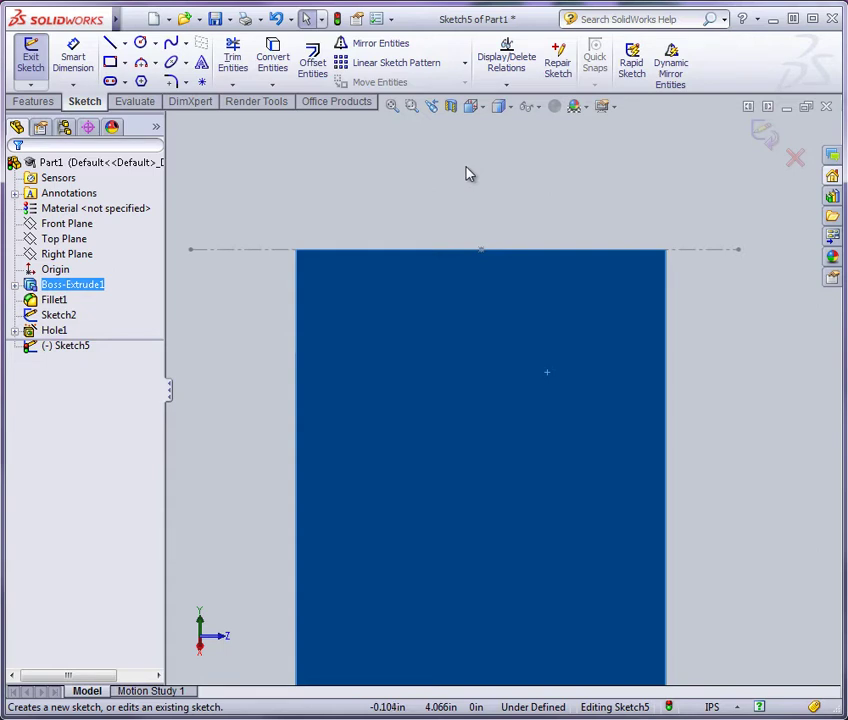
pyautogui.click(111, 62)
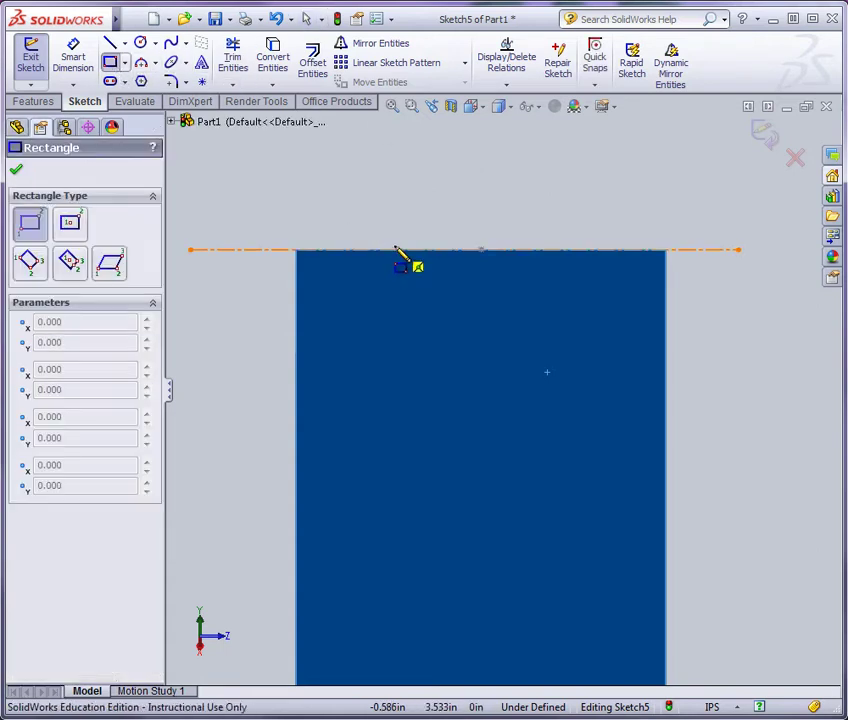
pyautogui.moveTo(397, 250); pyautogui.dragTo(531, 297)
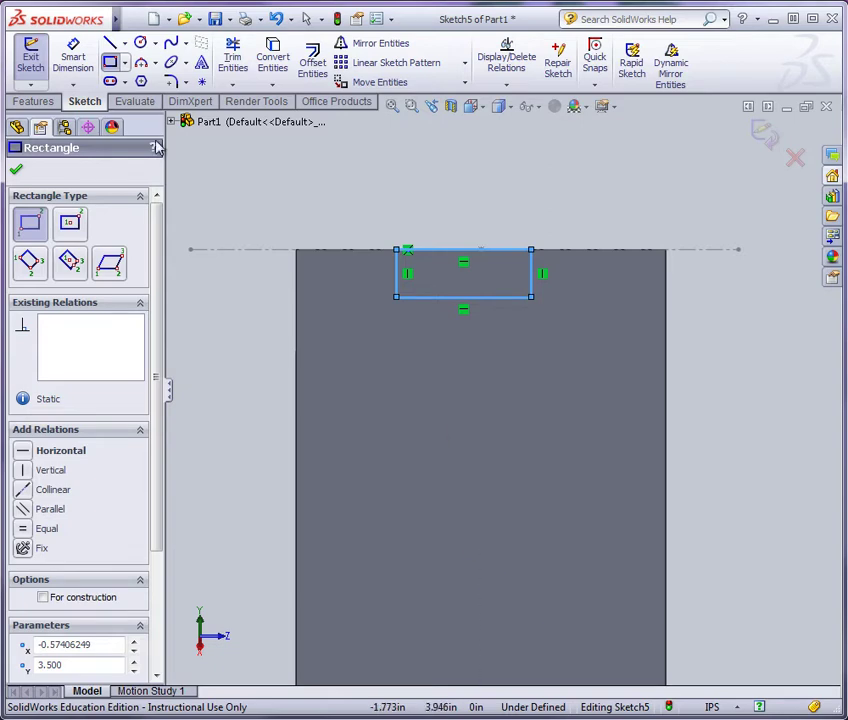
# Dimension the rectangle's width and set it to .875.
pyautogui.click(75, 62)
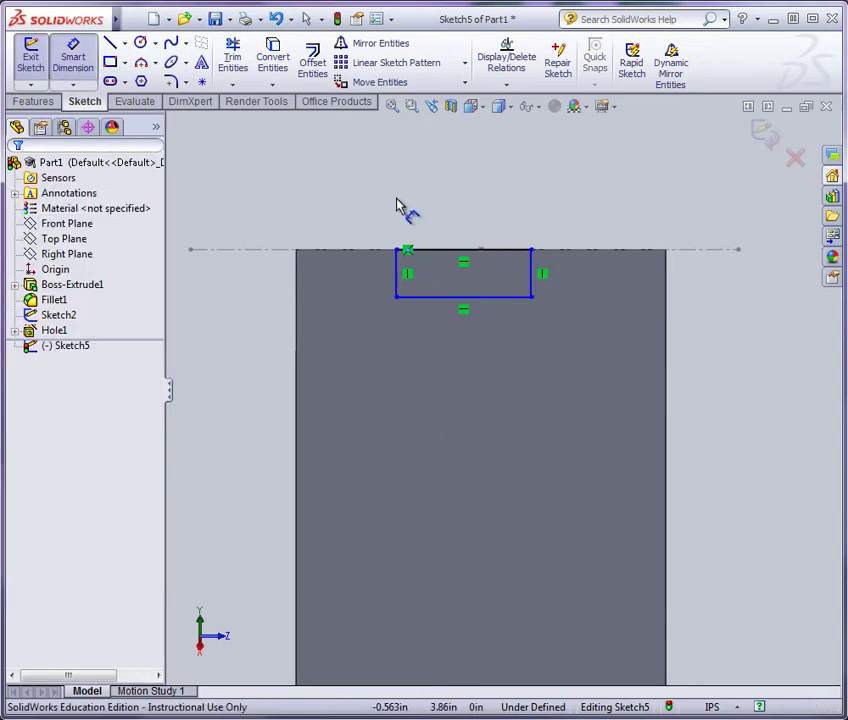
pyautogui.click(441, 296)
pyautogui.click(454, 190)
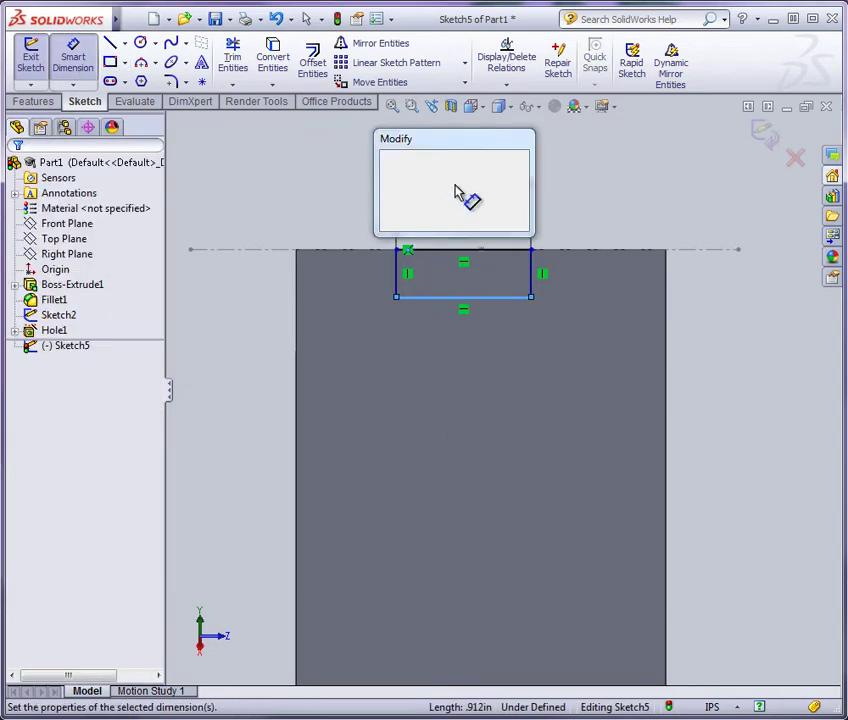
pyautogui.write('.87')
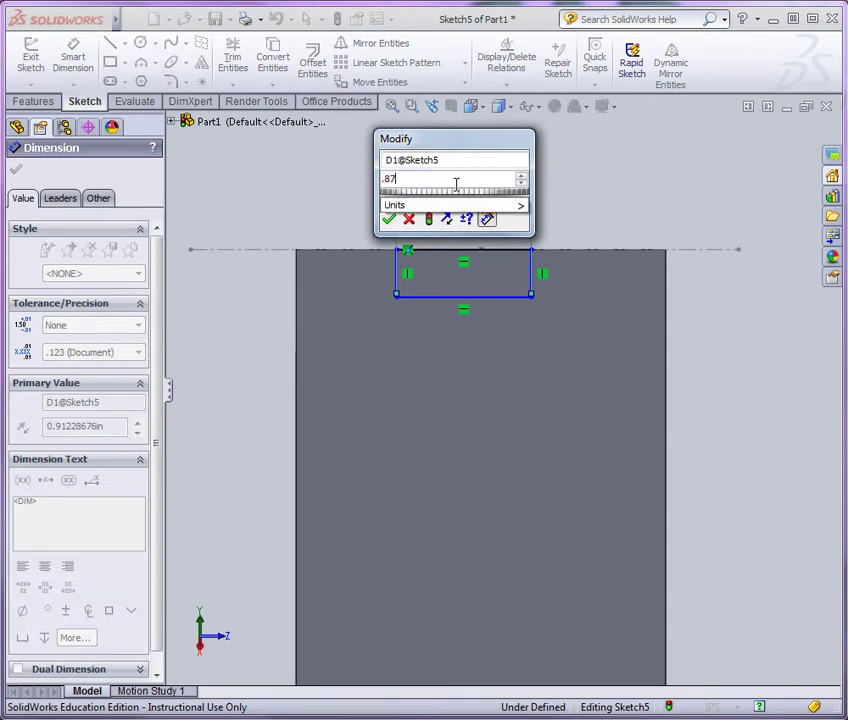
pyautogui.write('5')
pyautogui.press('Return')
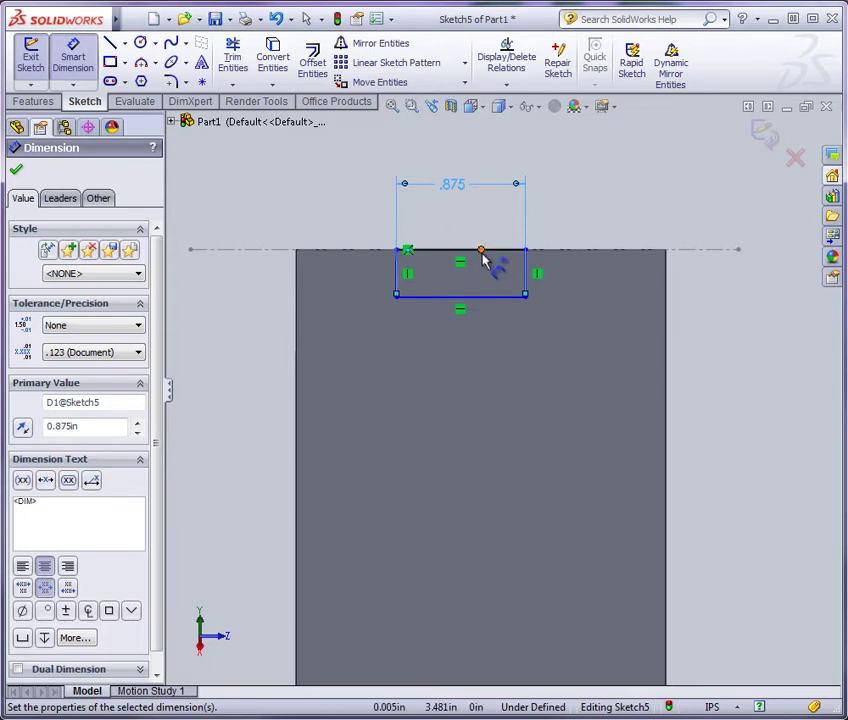
# Center the rectangle by dimensioning one vertical side from the upper edge's midpoint at .875/2.
pyautogui.click(526, 273)
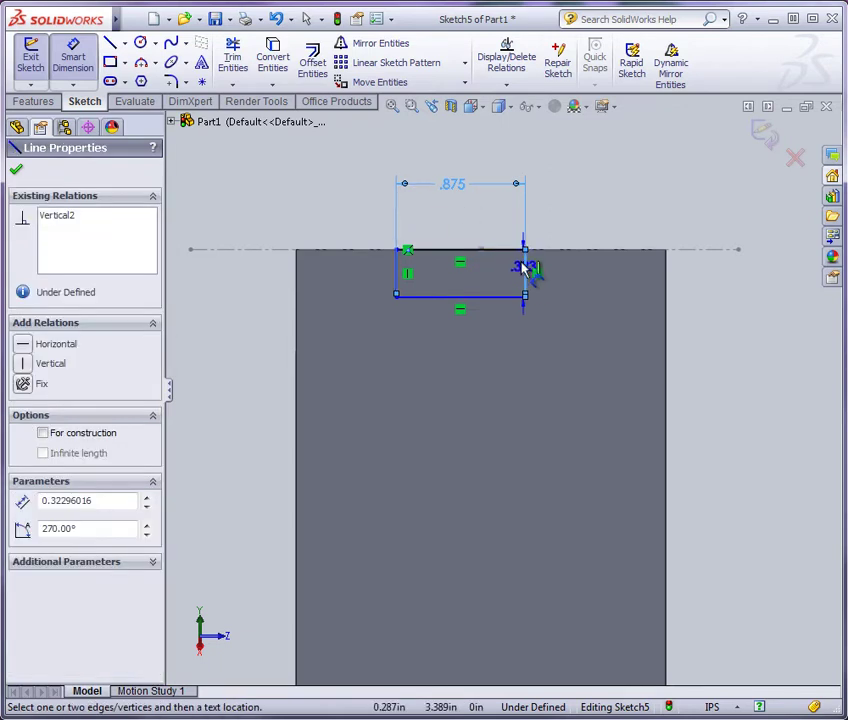
pyautogui.click(484, 249)
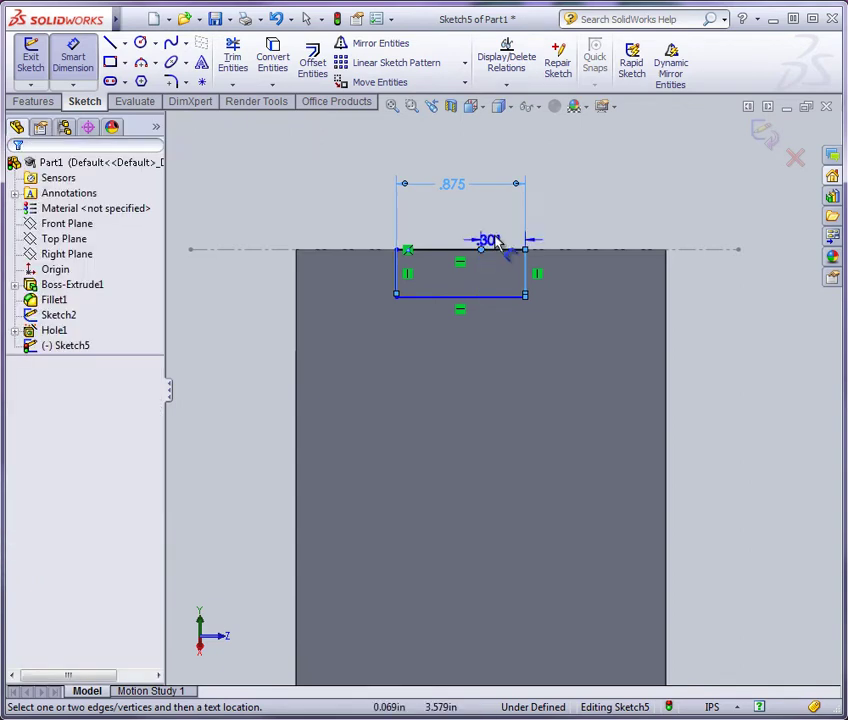
pyautogui.click(590, 234)
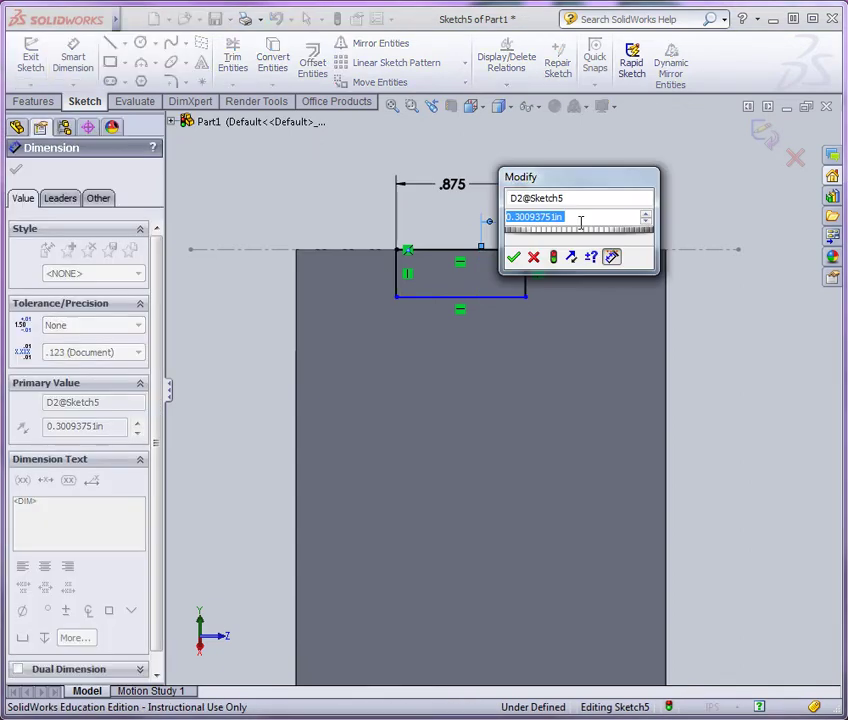
pyautogui.write('.87')
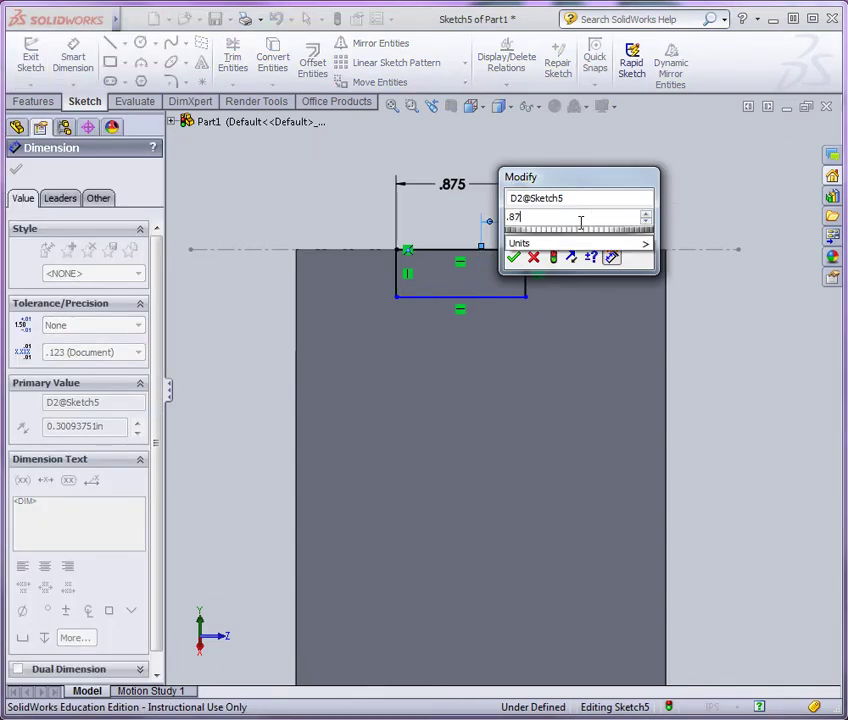
pyautogui.write('5/')
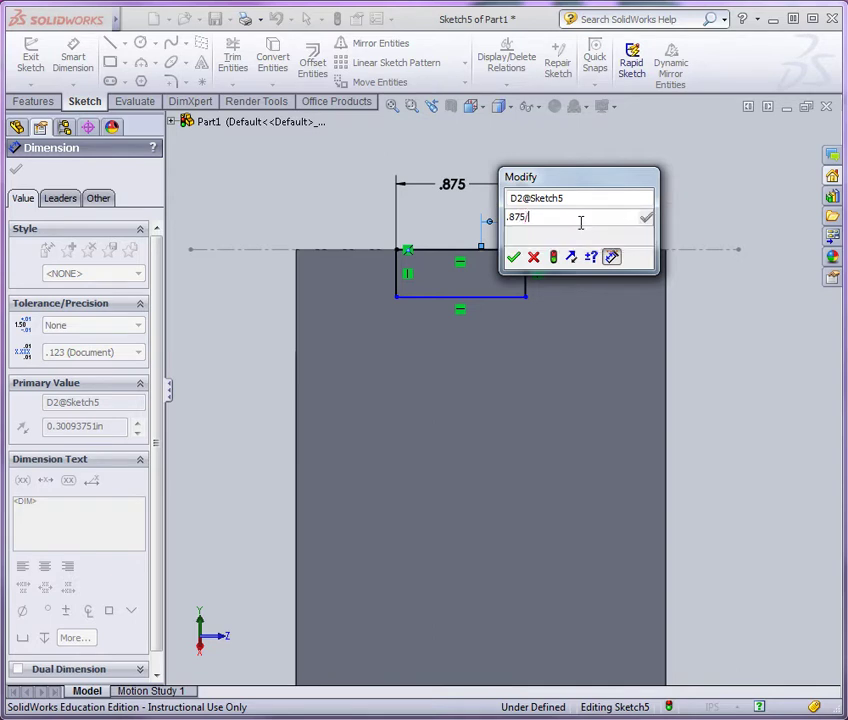
pyautogui.write('2')
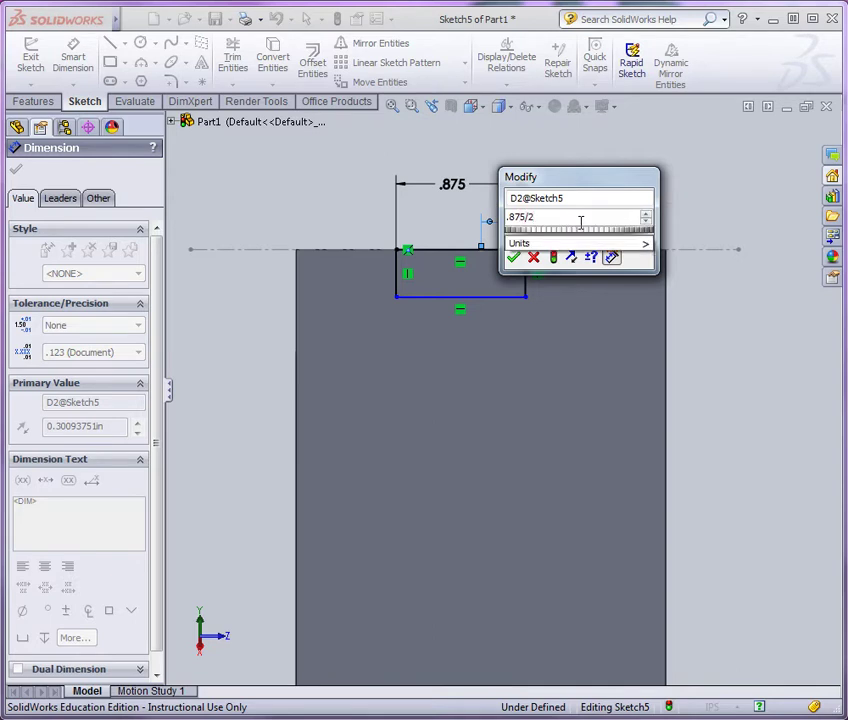
pyautogui.press('Return')
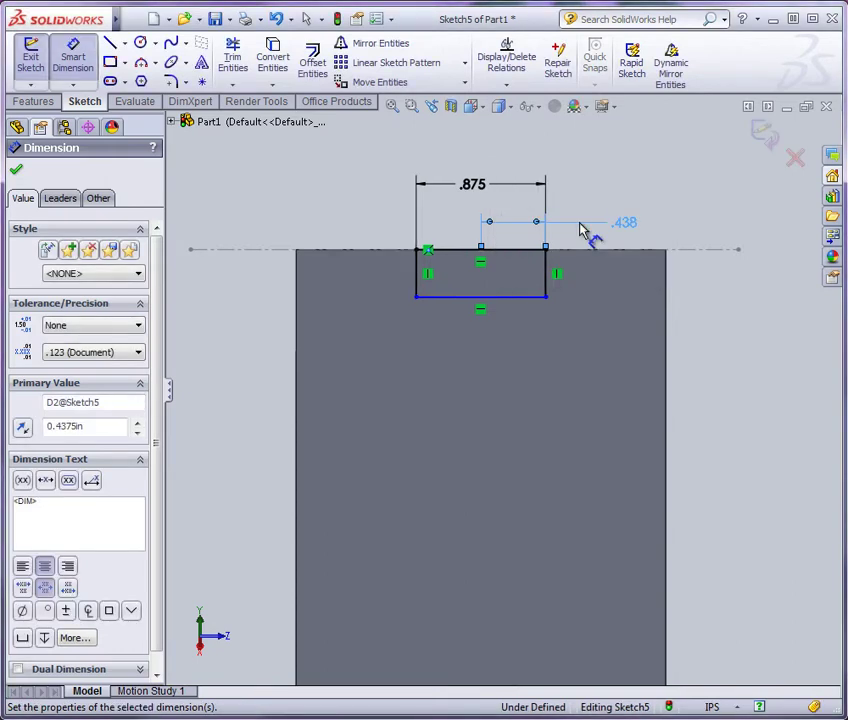
# Dimension the rectangle's height and set it to .250.
pyautogui.click(416, 280)
pyautogui.click(365, 276)
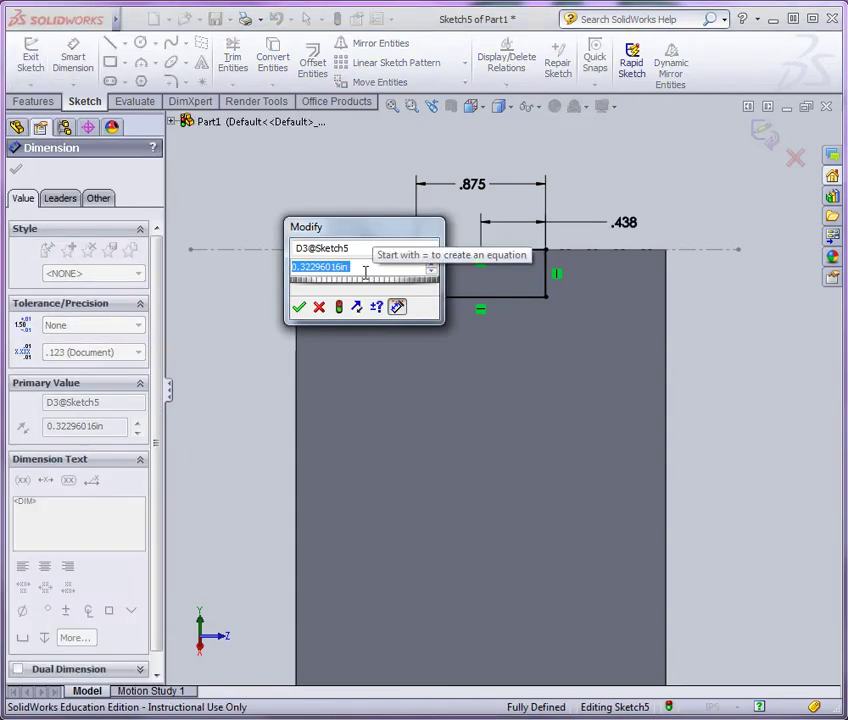
pyautogui.write('.25')
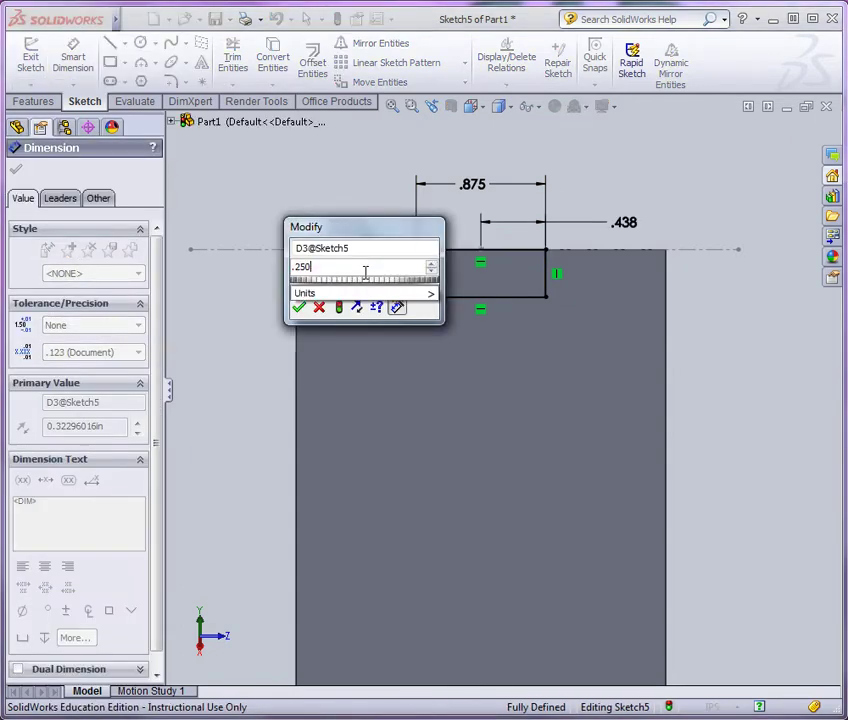
pyautogui.write('0')
pyautogui.press('Return')
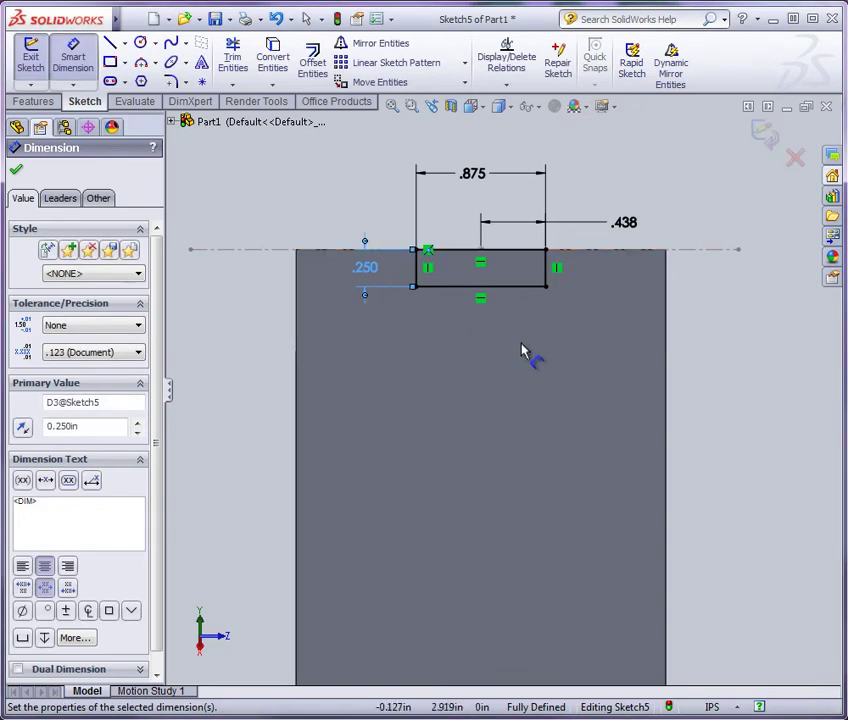
# Start an extruded cut from the rectangle and stretch its blind depth to 4 in, past the arm's rounded end.
pyautogui.moveTo(520, 350)
pyautogui.mouseDown(button='middle')
pyautogui.moveTo(536, 341)
pyautogui.moveTo(477, 410)
pyautogui.mouseUp(button='middle')
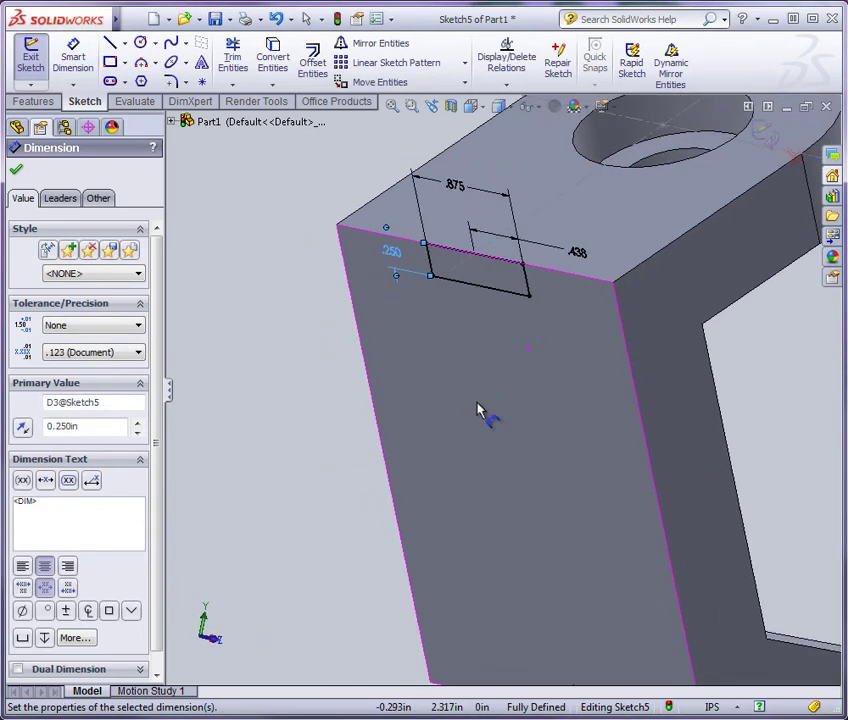
pyautogui.scroll(3, 479, 409)
pyautogui.scroll(-2, 705, 234)
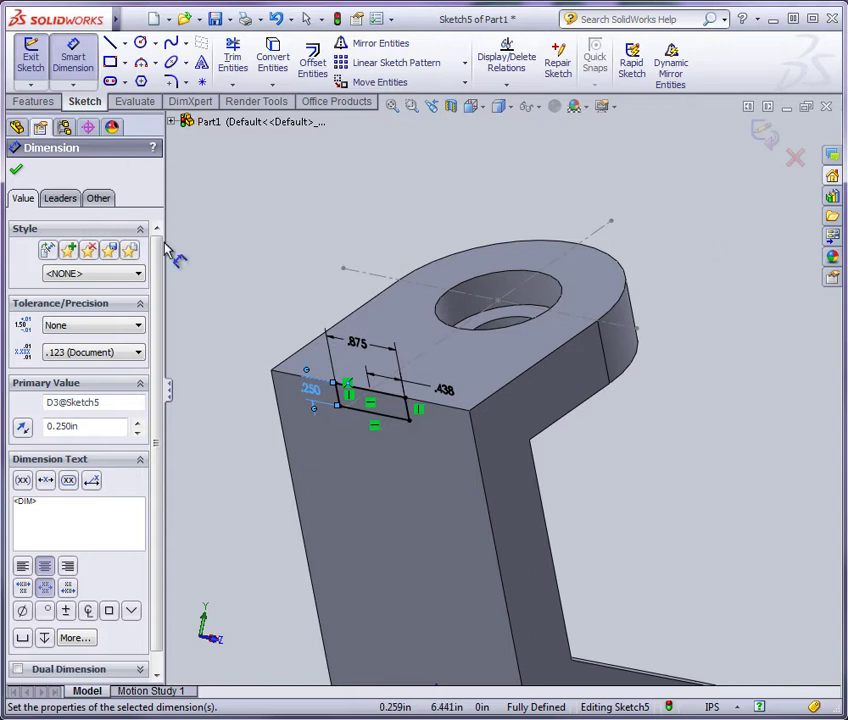
pyautogui.click(38, 105)
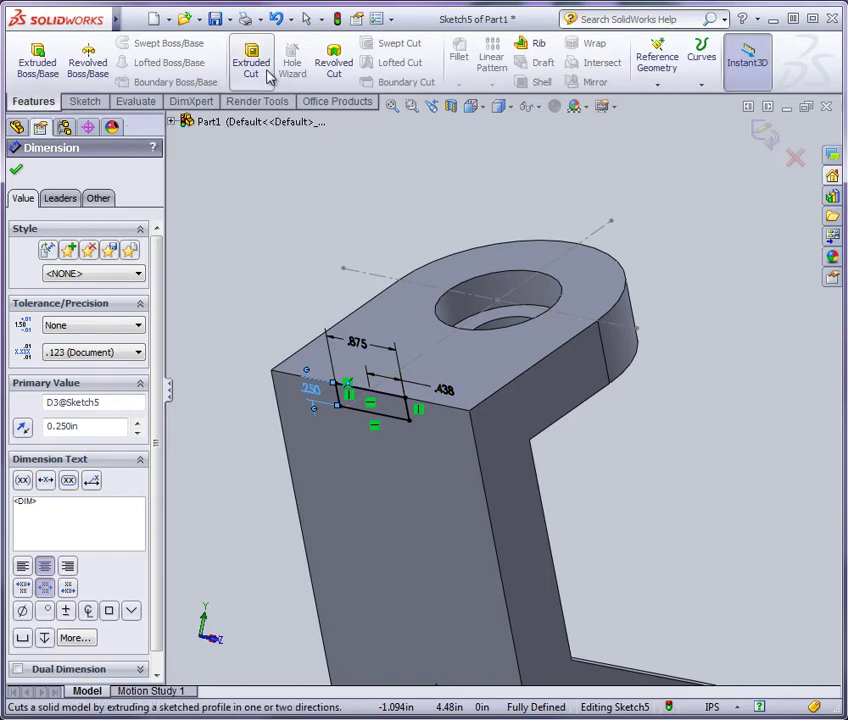
pyautogui.click(265, 77)
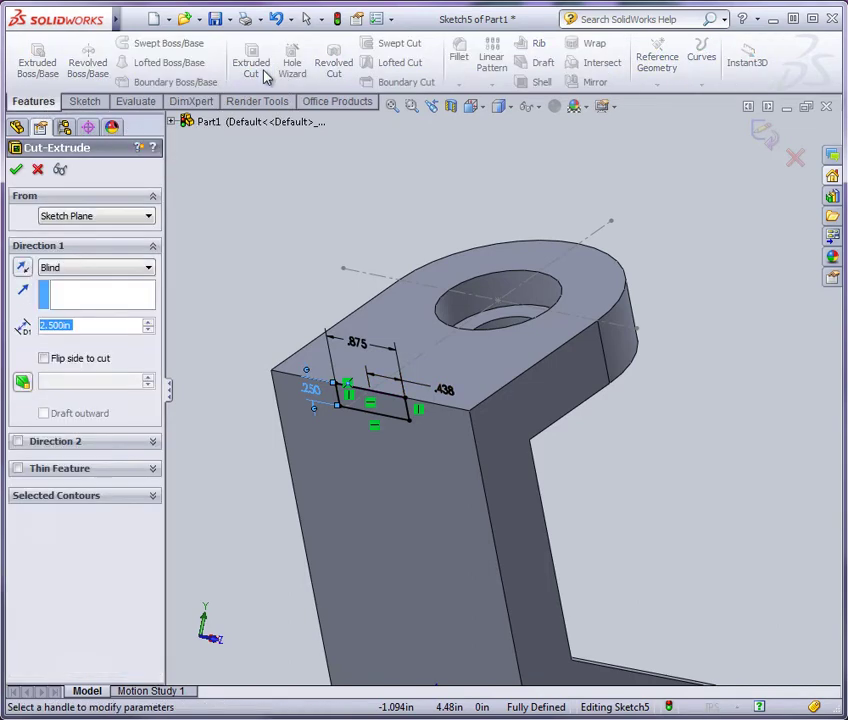
pyautogui.moveTo(599, 438); pyautogui.dragTo(600, 462, button='middle')
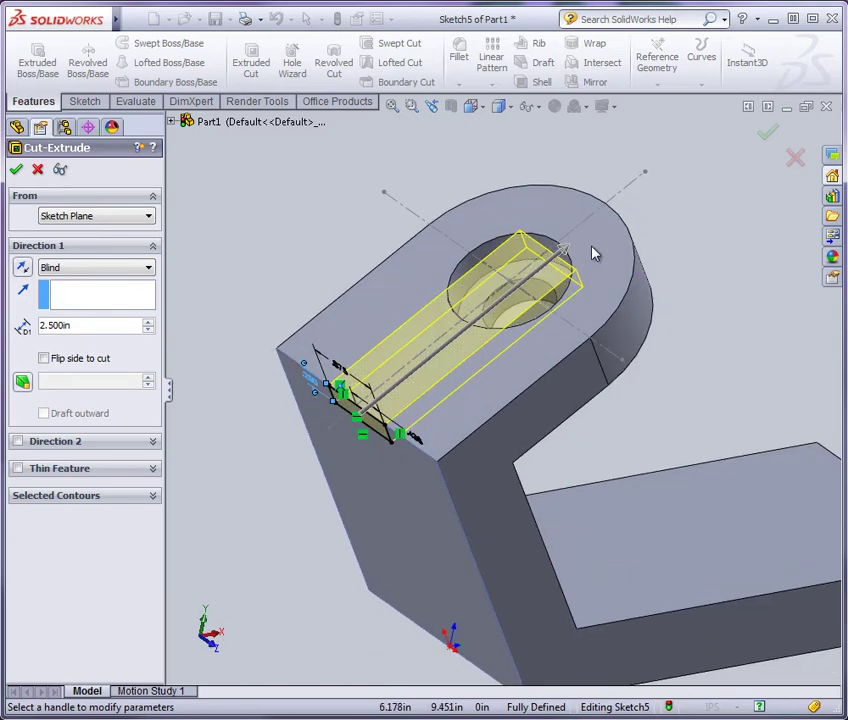
pyautogui.moveTo(567, 251); pyautogui.dragTo(662, 168)
pyautogui.click(670, 172)
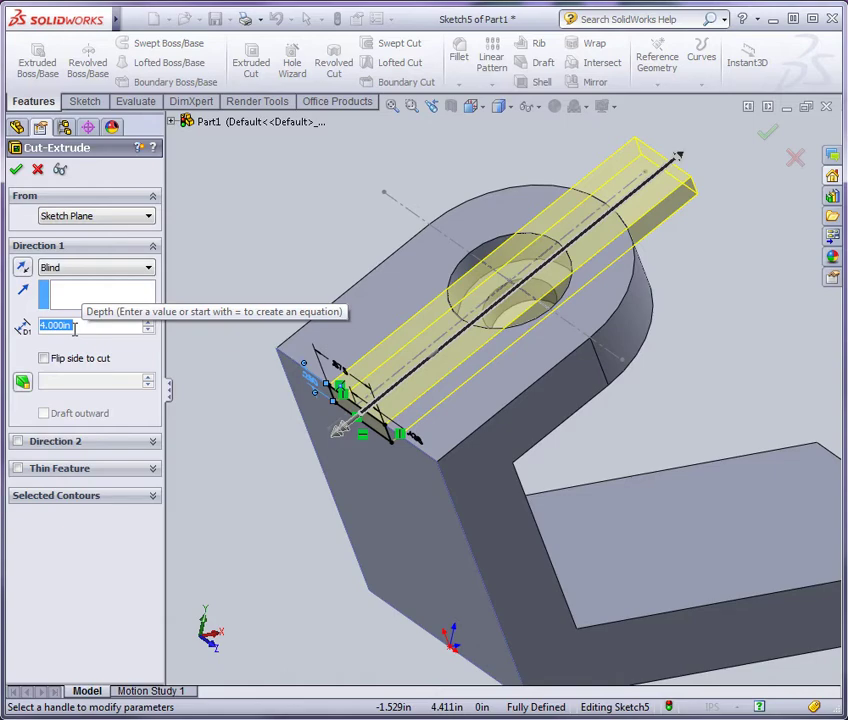
# Try ending the slot cut with Up To Surface, picking the arm's rounded end face as the limit.
pyautogui.moveTo(413, 341)
pyautogui.mouseDown(button='middle')
pyautogui.moveTo(488, 341)
pyautogui.moveTo(420, 345)
pyautogui.mouseUp(button='middle')
pyautogui.click(114, 268)
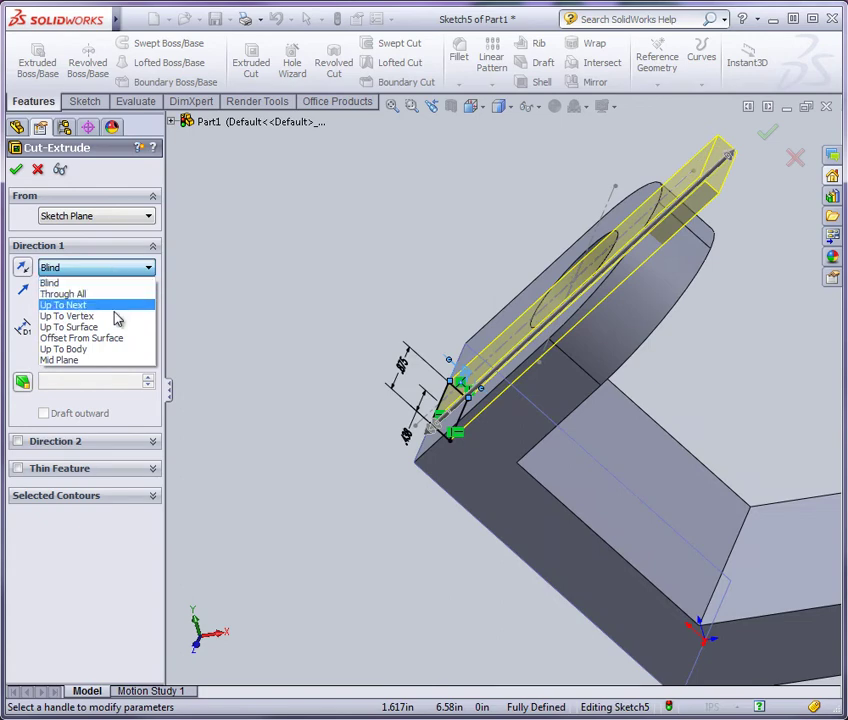
pyautogui.click(115, 331)
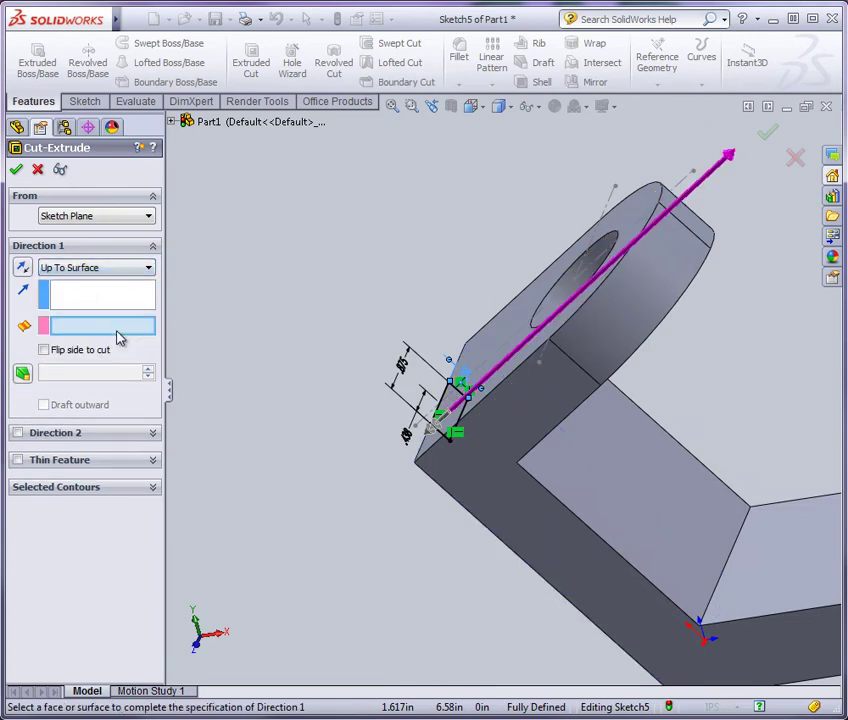
pyautogui.click(674, 289)
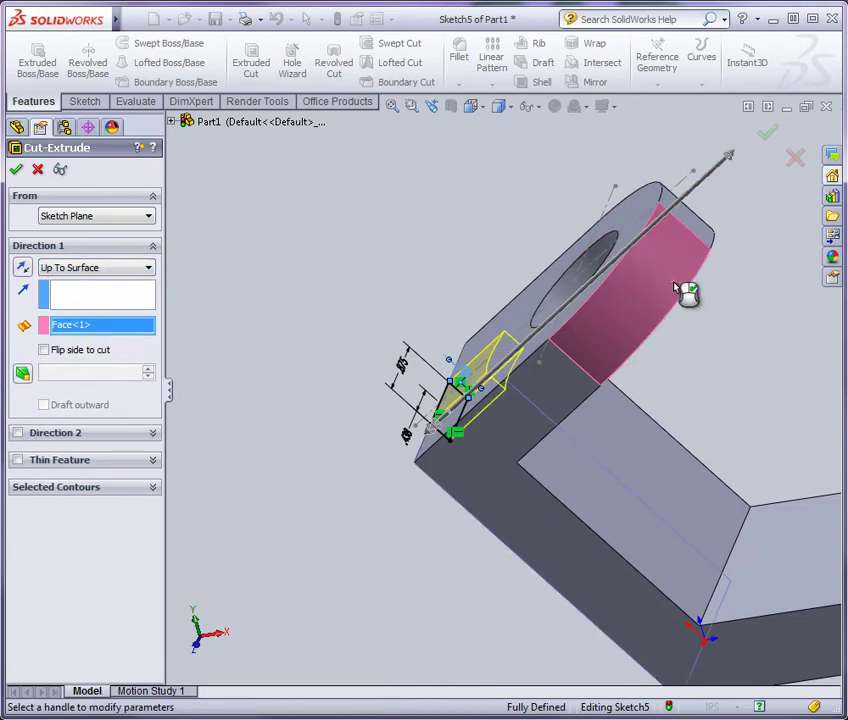
pyautogui.click(714, 236)
pyautogui.moveTo(560, 394); pyautogui.dragTo(611, 421, button='middle')
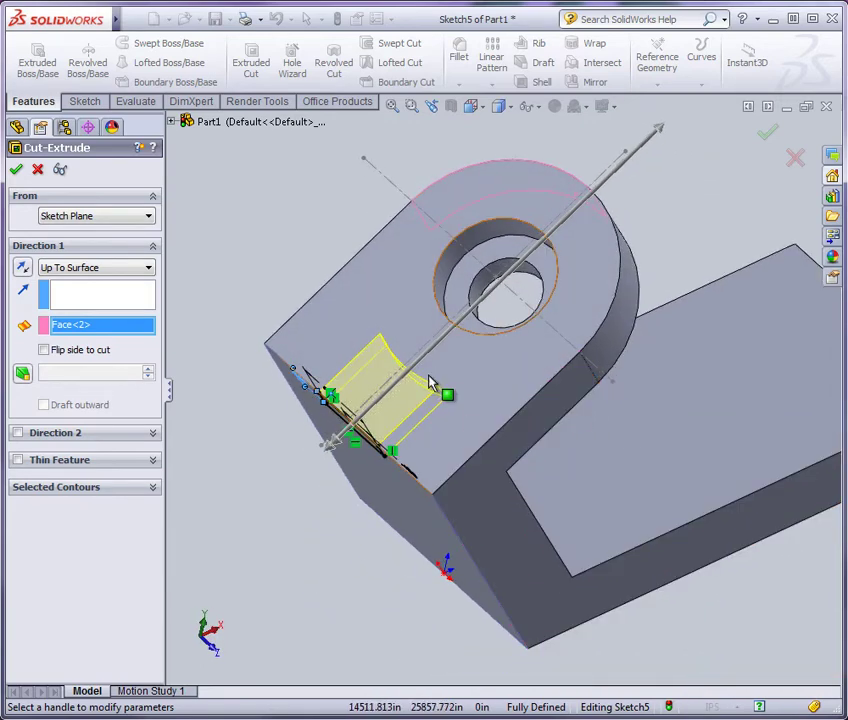
# Try ending the slot cut with Up To Vertex, picking the centerline's end point and the vertex on the arm's rounded end.
pyautogui.click(62, 266)
pyautogui.click(89, 317)
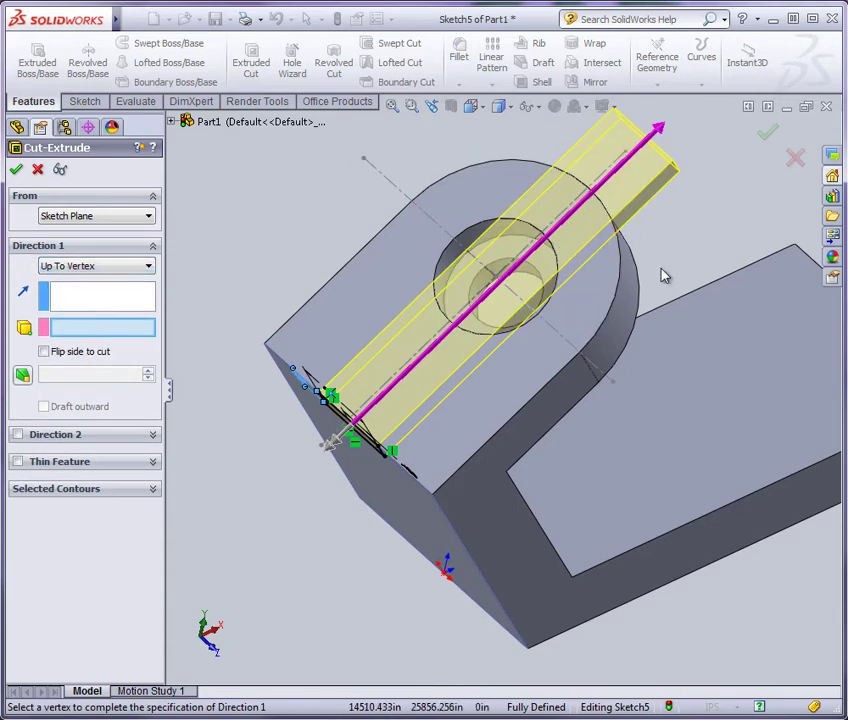
pyautogui.click(625, 152)
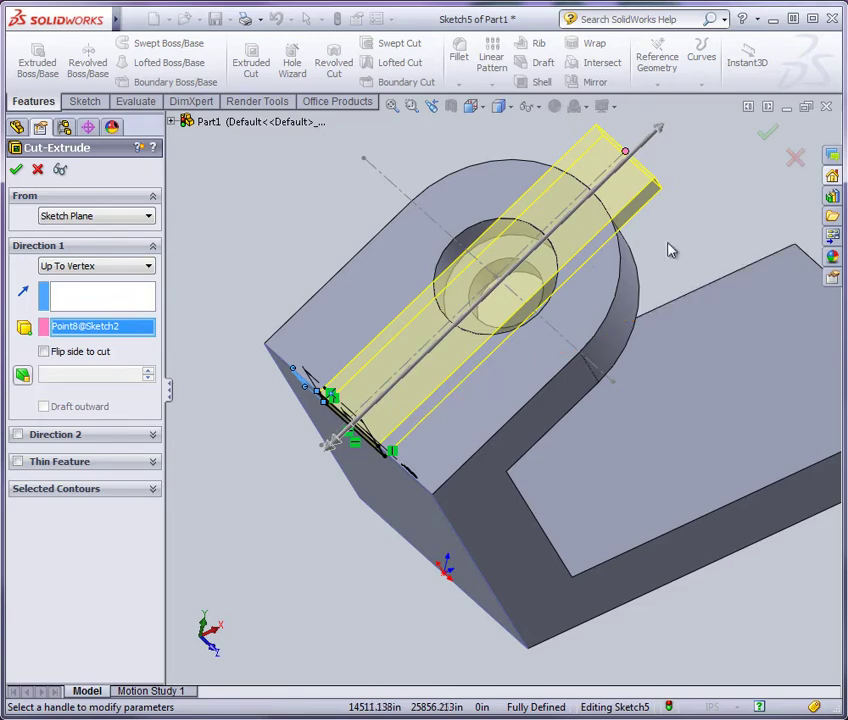
pyautogui.click(589, 191)
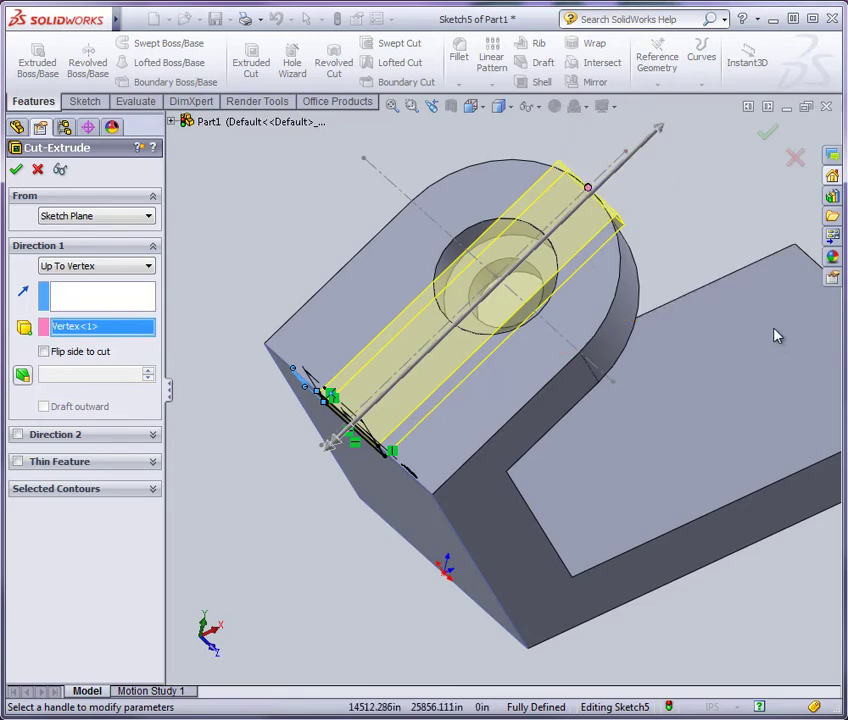
pyautogui.moveTo(775, 337); pyautogui.dragTo(722, 339, button='middle')
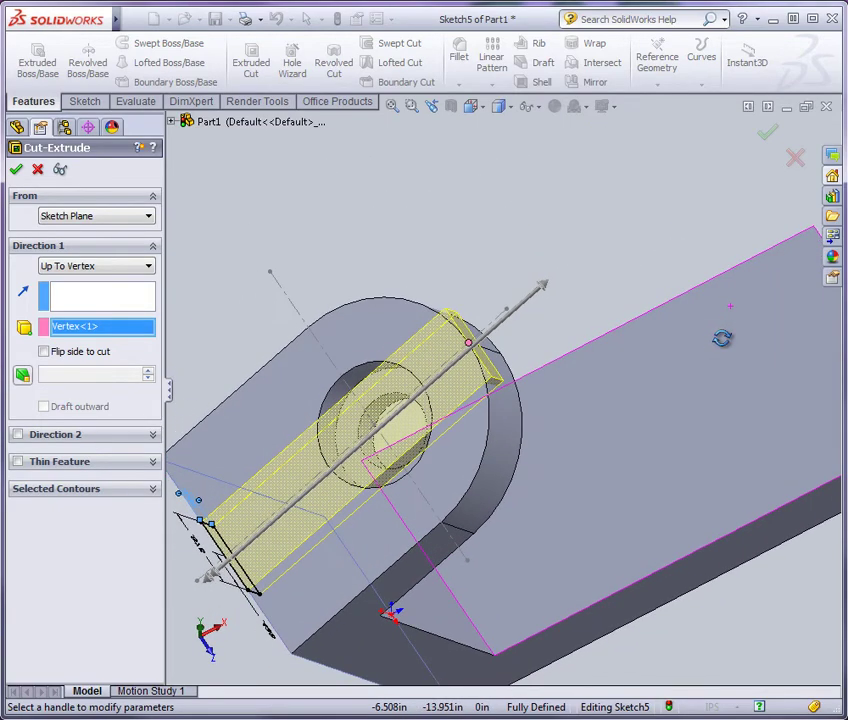
# Set the slot's extruded cut to Through All and complete the cut along the upper arm.
pyautogui.click(110, 268)
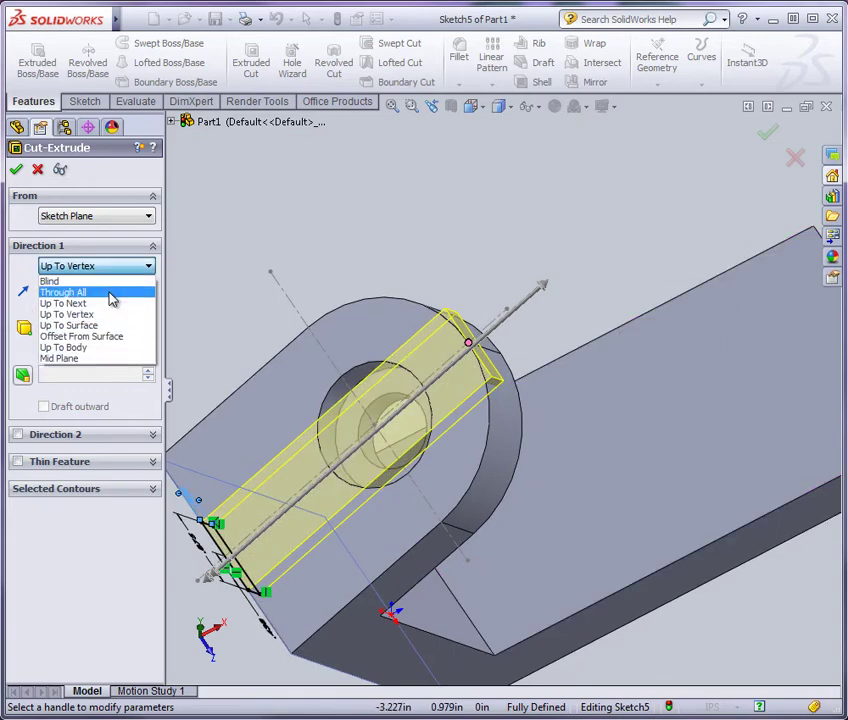
pyautogui.click(110, 292)
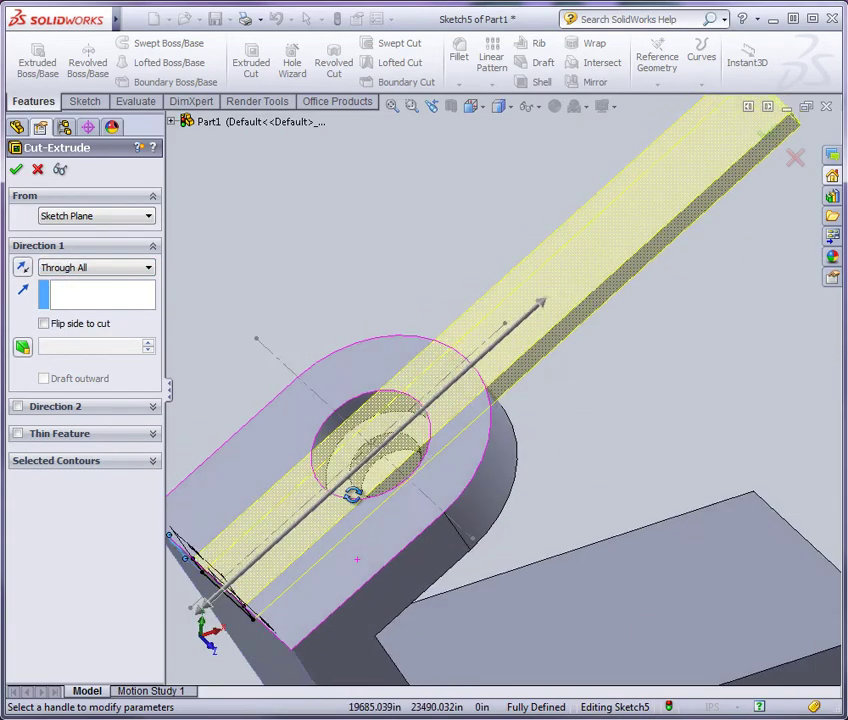
pyautogui.moveTo(353, 495); pyautogui.dragTo(356, 481, button='middle')
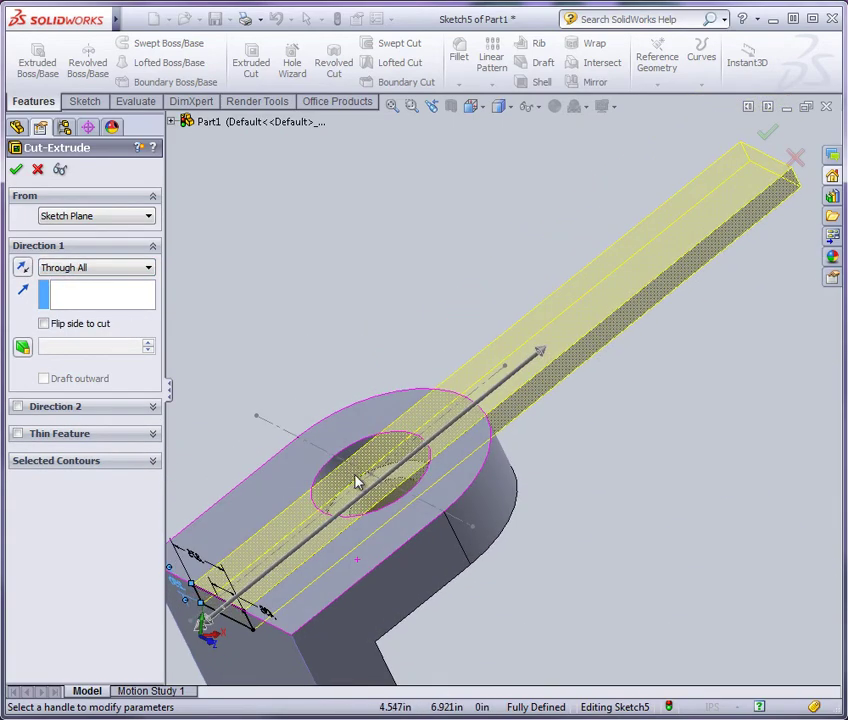
pyautogui.scroll(-3, 437, 540)
pyautogui.scroll(6, 437, 538)
pyautogui.moveTo(437, 538)
pyautogui.mouseDown(button='middle')
pyautogui.moveTo(409, 554)
pyautogui.moveTo(428, 543)
pyautogui.mouseUp(button='middle')
pyautogui.scroll(-2, 447, 425)
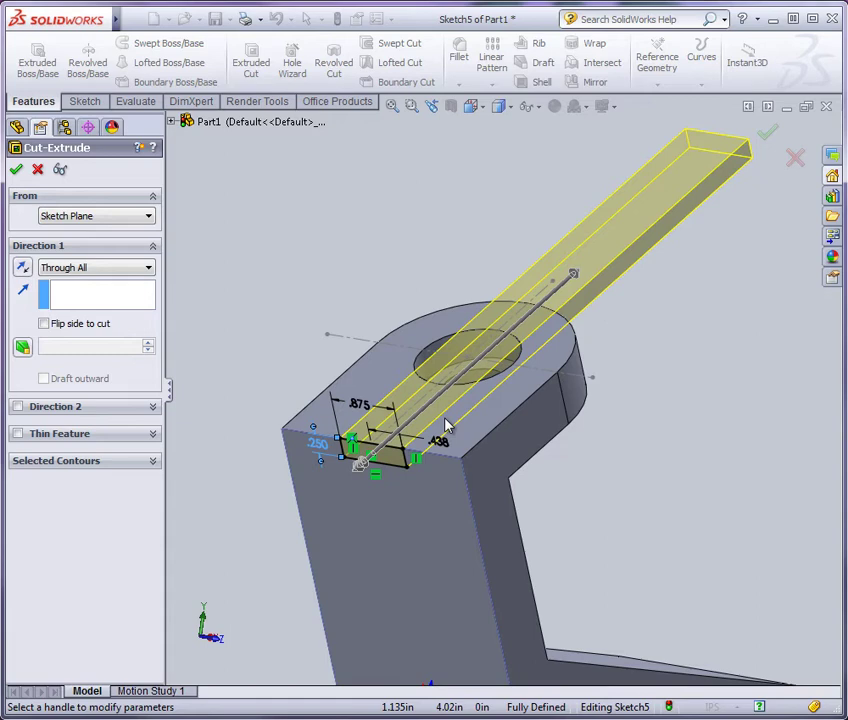
pyautogui.click(16, 169)
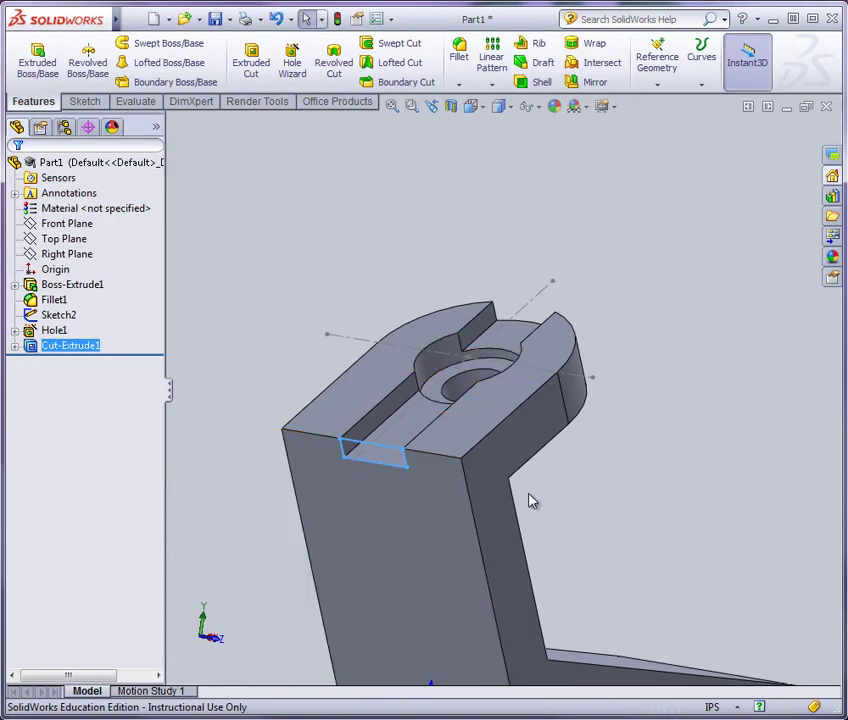
pyautogui.scroll(-2, 430, 400)
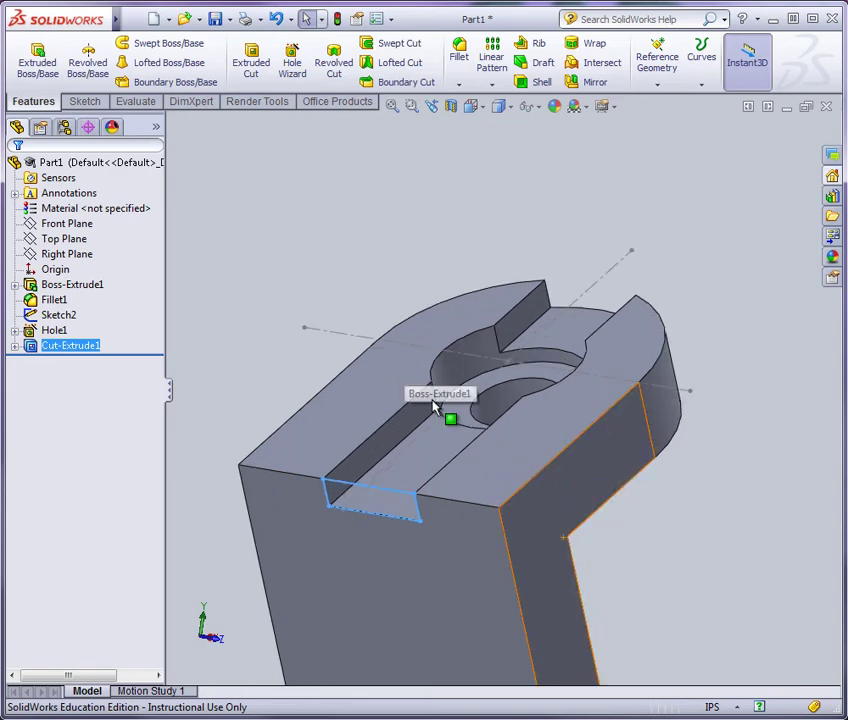
pyautogui.moveTo(425, 558); pyautogui.dragTo(409, 621, button='middle')
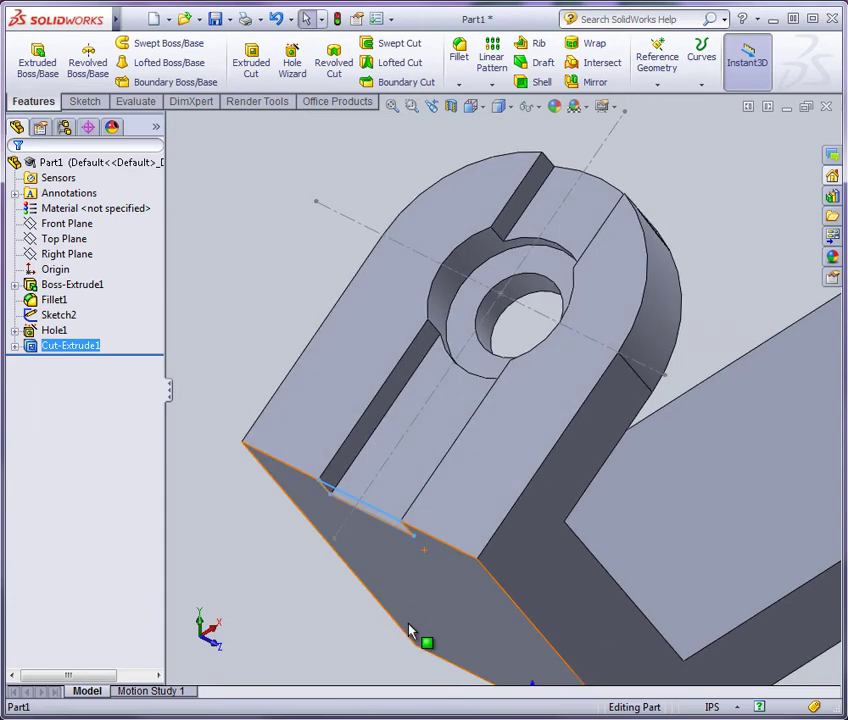
# Switch to the bracket drawing in the browser, check the upper arm's view, and return to the model in SolidWorks.
pyautogui.hotkey('alt', 'Tab')
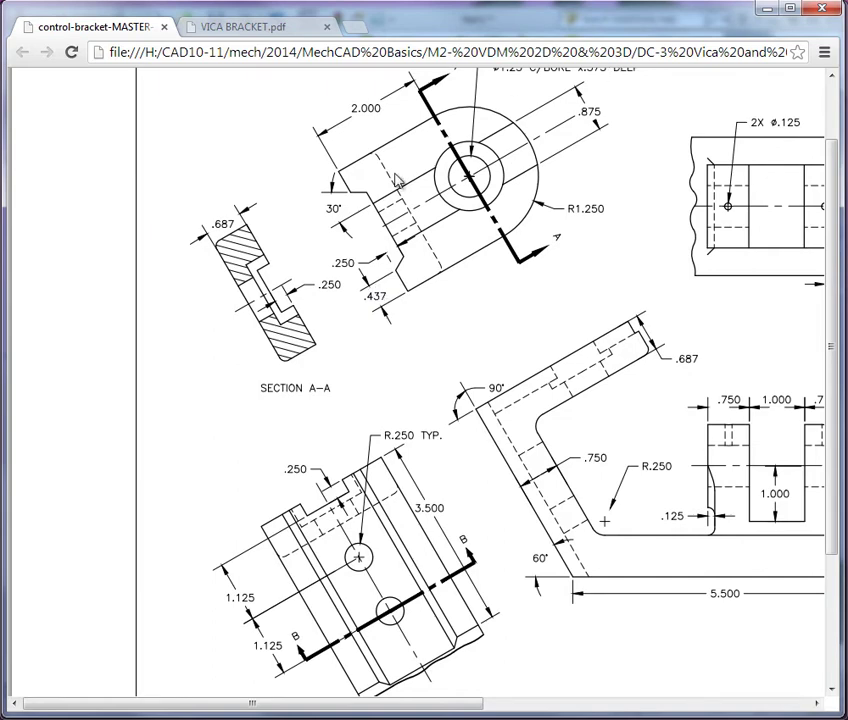
pyautogui.click(766, 9)
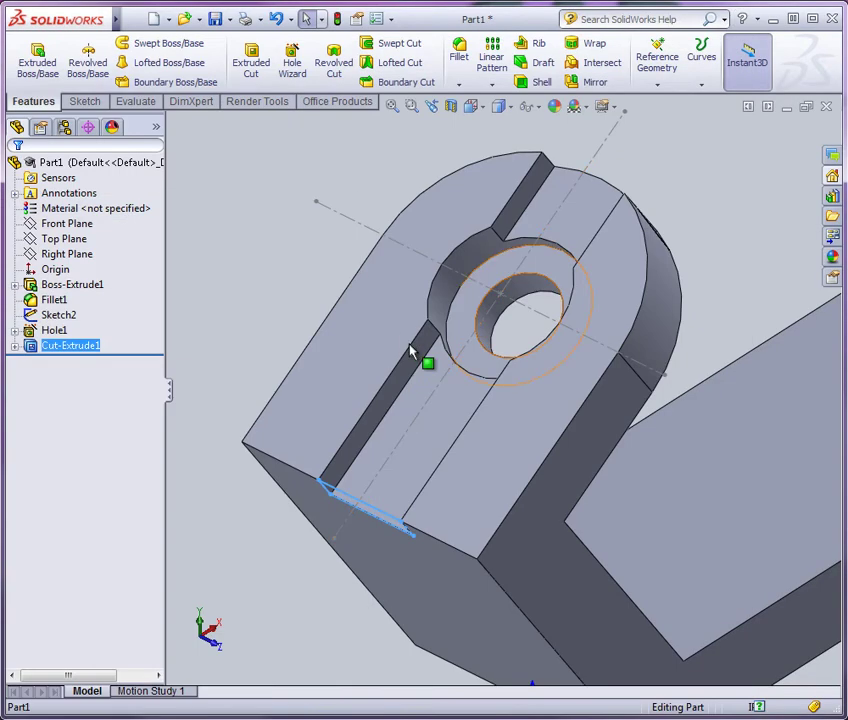
pyautogui.click(256, 352)
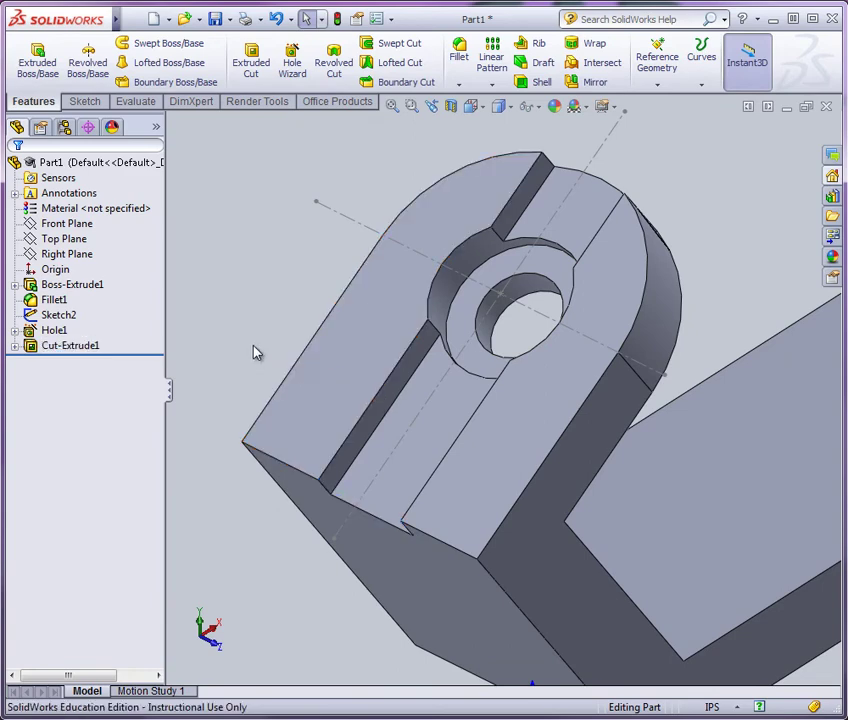
pyautogui.scroll(-3, 303, 345)
pyautogui.scroll(10, 310, 338)
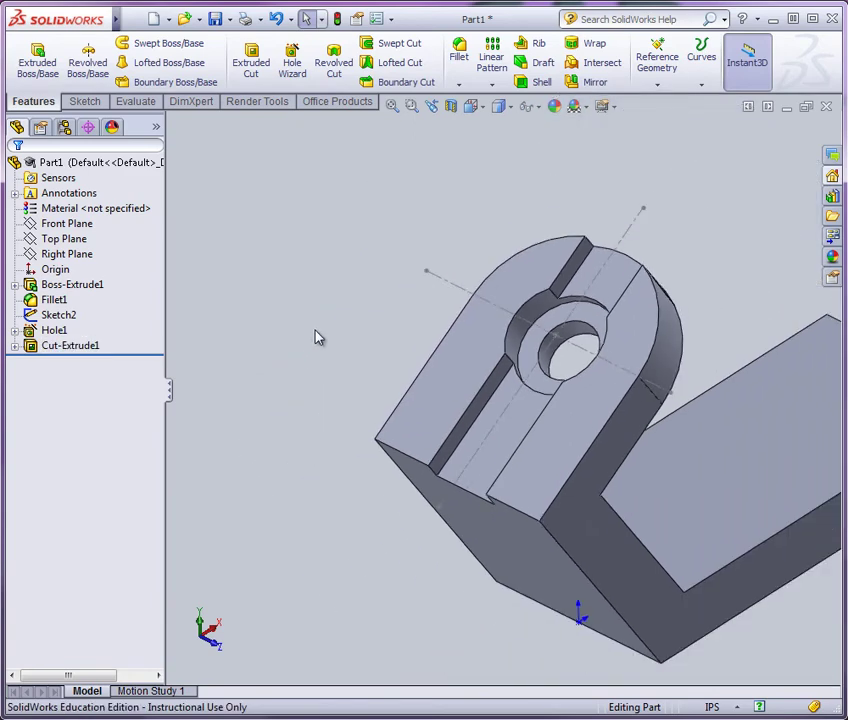
pyautogui.scroll(-5, 543, 456)
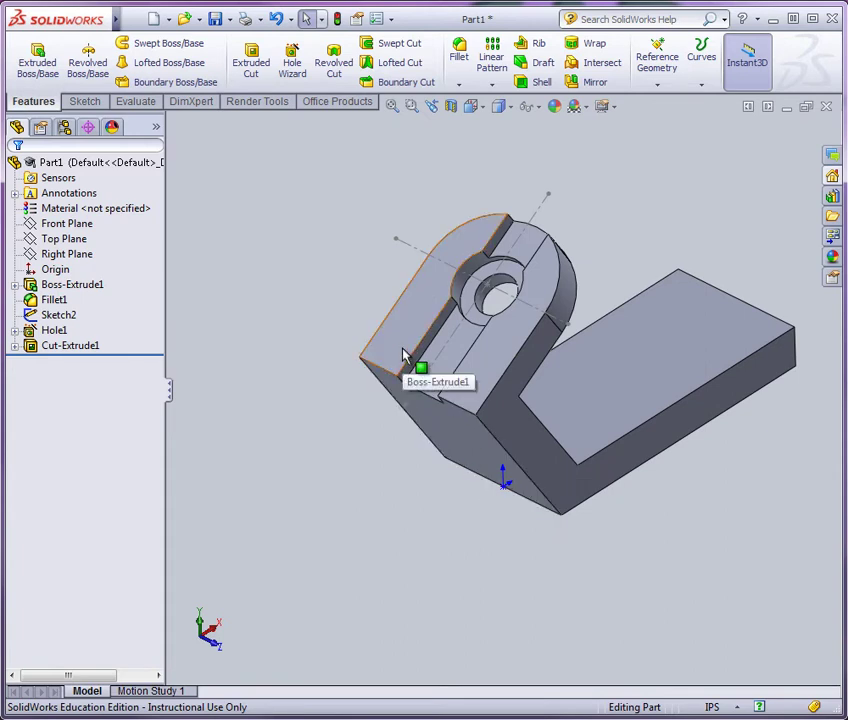
# Start a new sketch on the upper arm's top face beside the slot, viewed square-on with the arm upright.
pyautogui.click(405, 356)
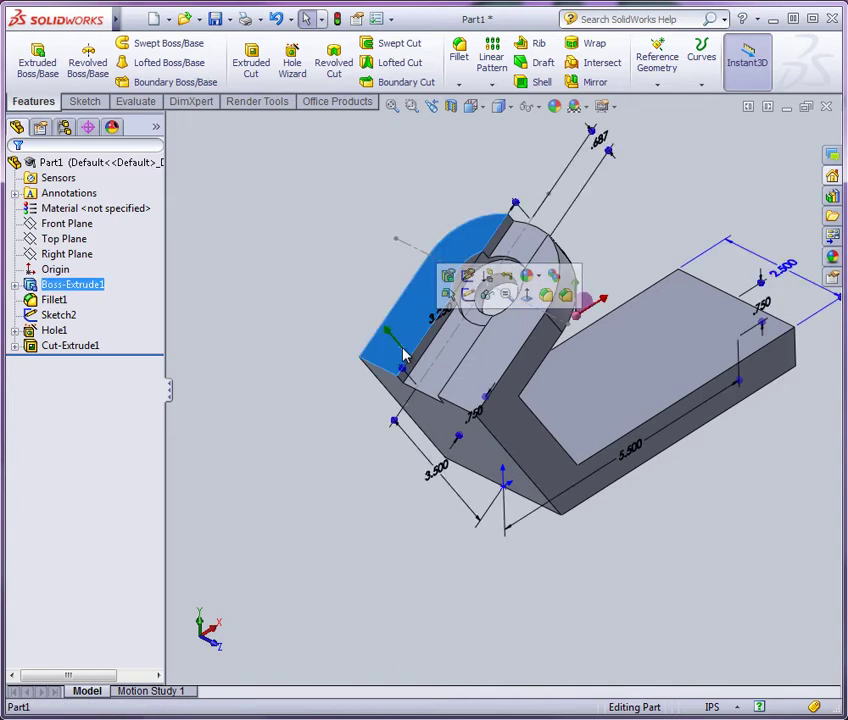
pyautogui.click(468, 295)
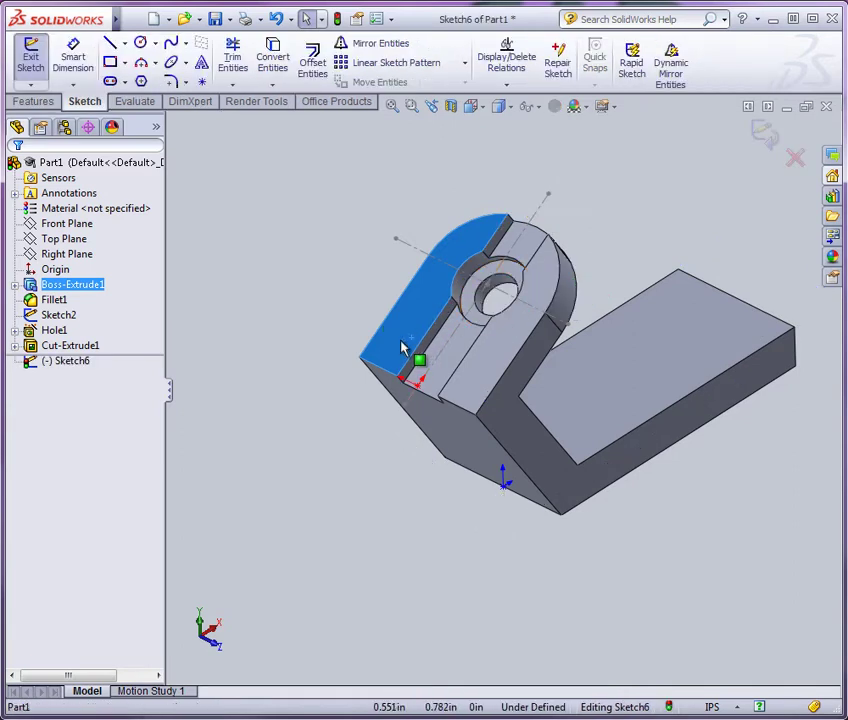
pyautogui.click(486, 113)
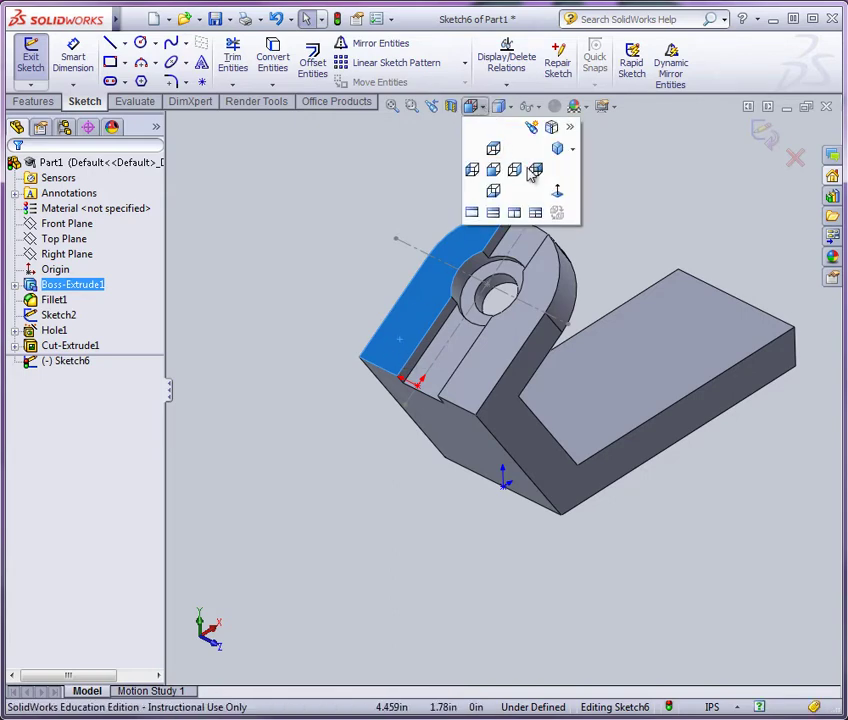
pyautogui.click(563, 199)
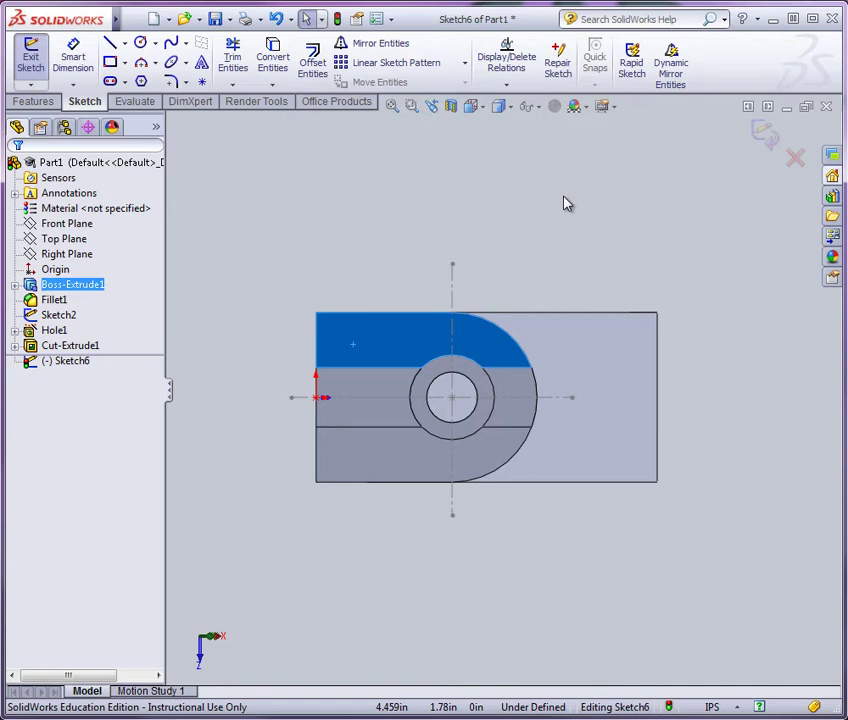
pyautogui.hotkey('alt', 'Right')
pyautogui.hotkey('alt', 'Left')
pyautogui.hotkey('alt', 'Left')
pyautogui.hotkey('alt', 'Left')
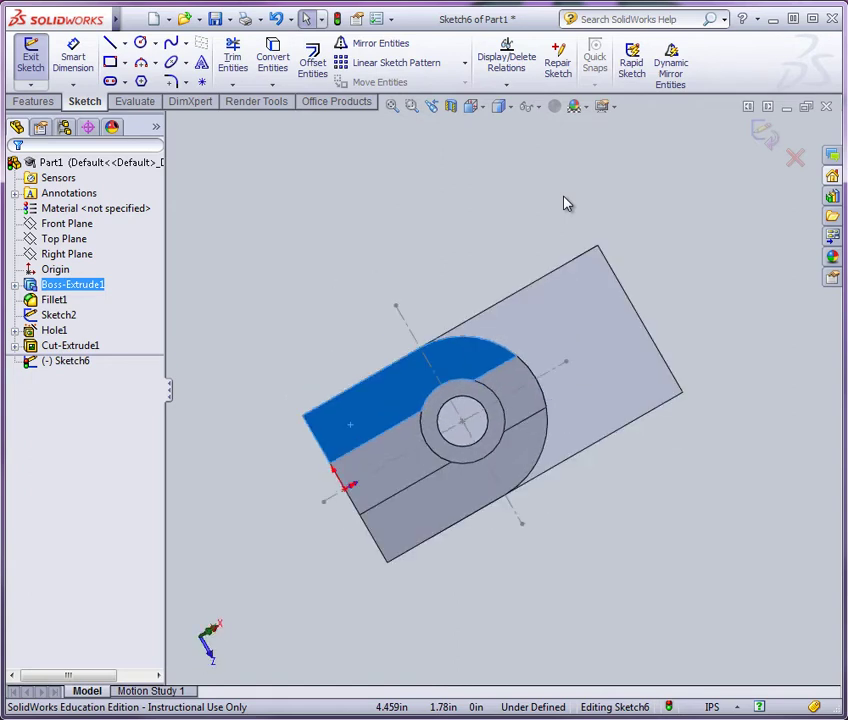
pyautogui.hotkey('alt', 'Left')
pyautogui.hotkey('alt', 'Left')
pyautogui.hotkey('alt', 'Left')
pyautogui.hotkey('alt', 'Left')
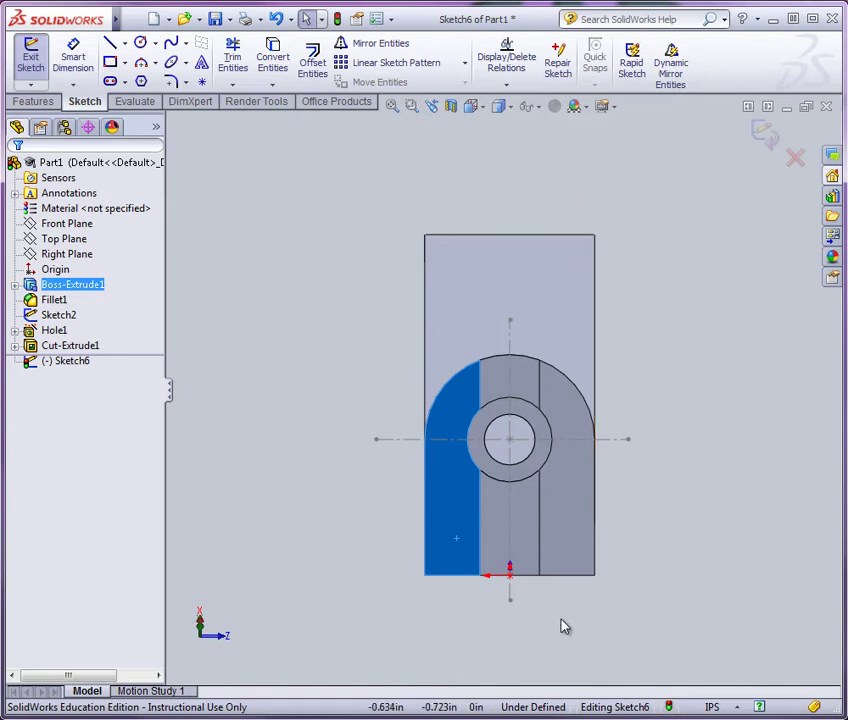
pyautogui.scroll(-3, 548, 596)
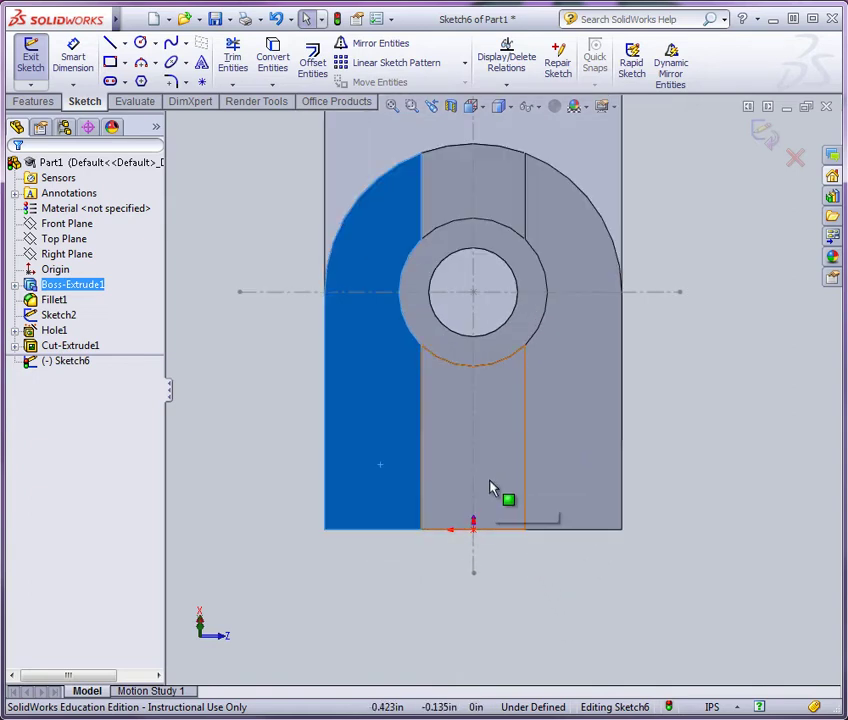
pyautogui.scroll(-1, 490, 488)
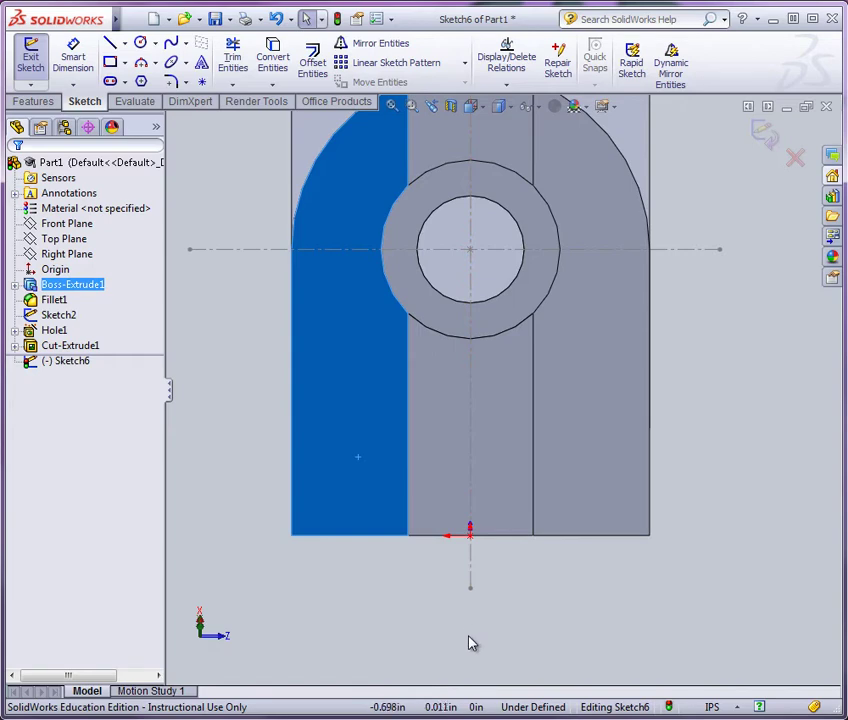
# Convert the existing lengthwise centerline through the hole into the new sketch and make it construction geometry.
pyautogui.moveTo(471, 642); pyautogui.dragTo(454, 587, button='middle')
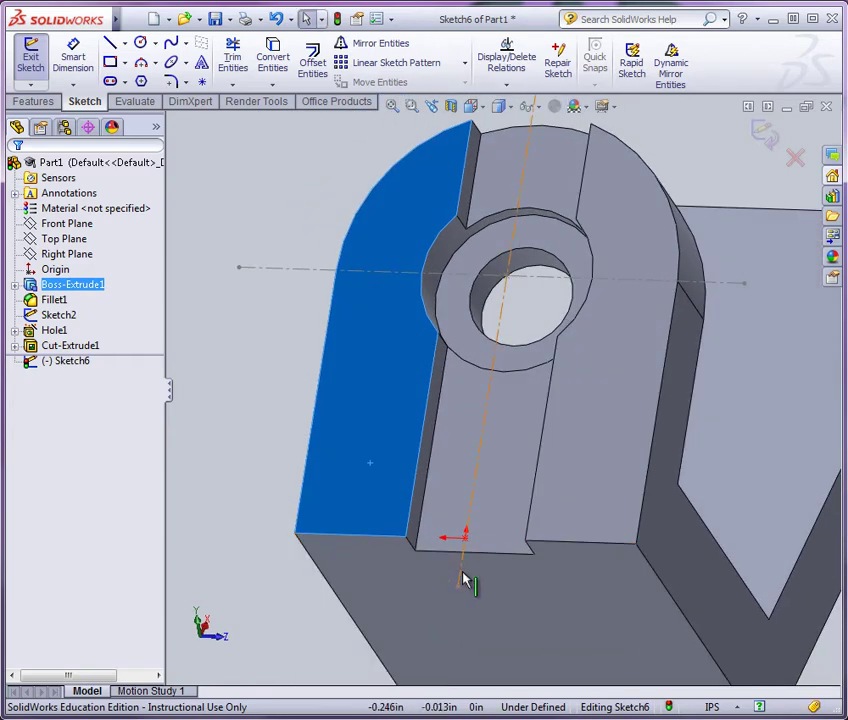
pyautogui.click(462, 580)
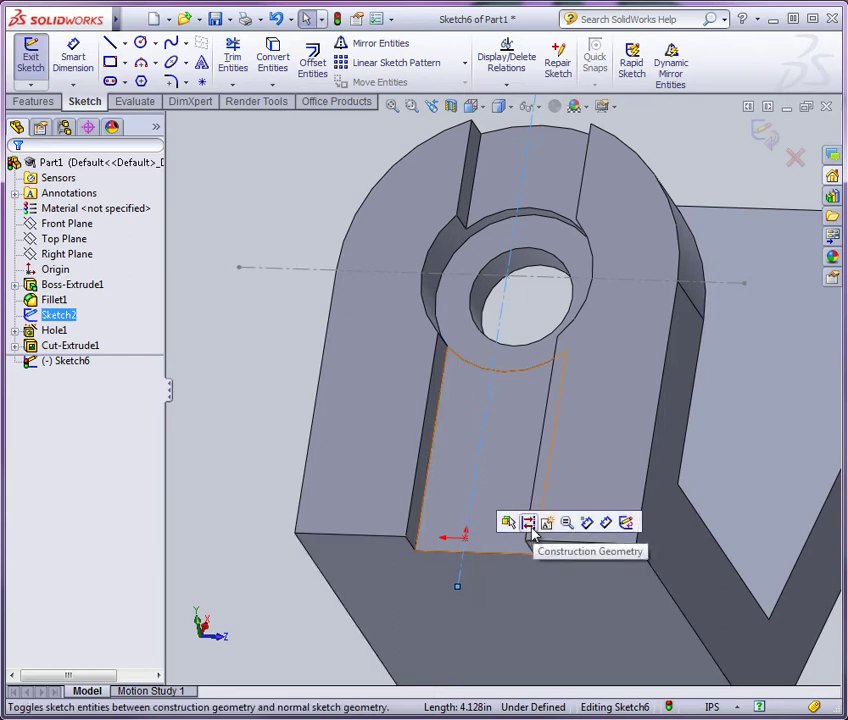
pyautogui.click(273, 56)
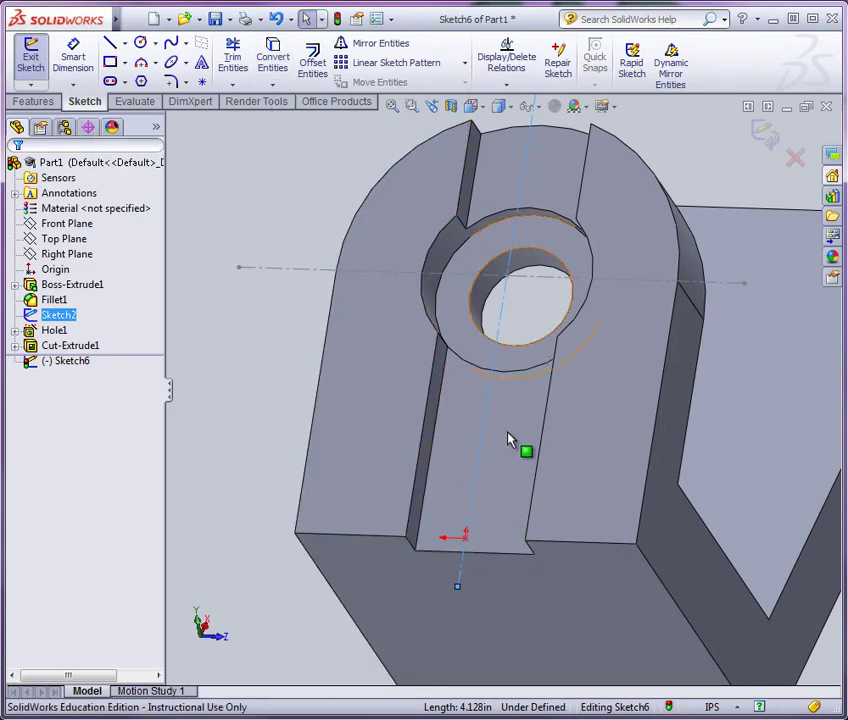
pyautogui.click(270, 52)
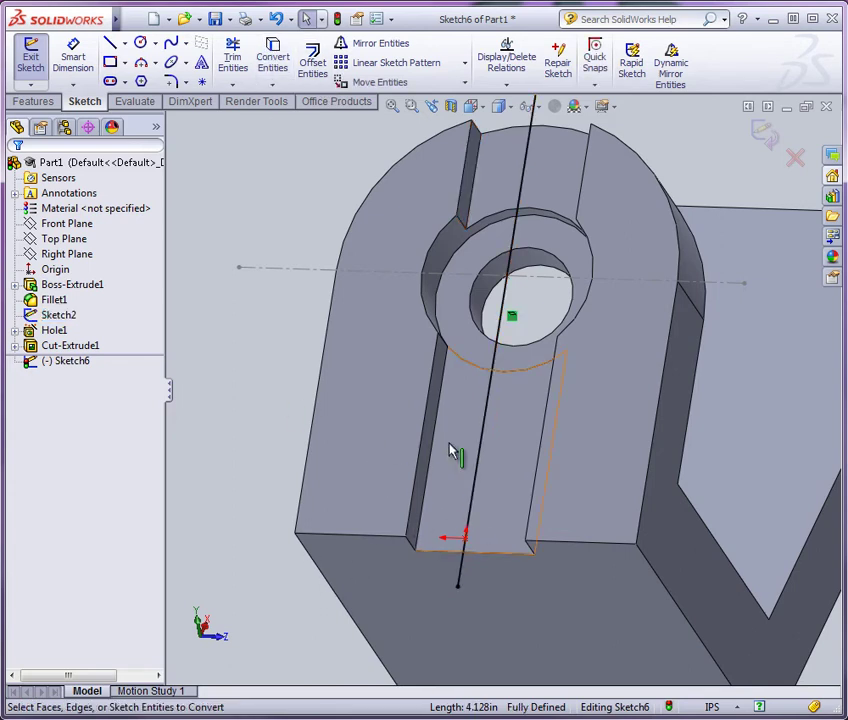
pyautogui.click(481, 458)
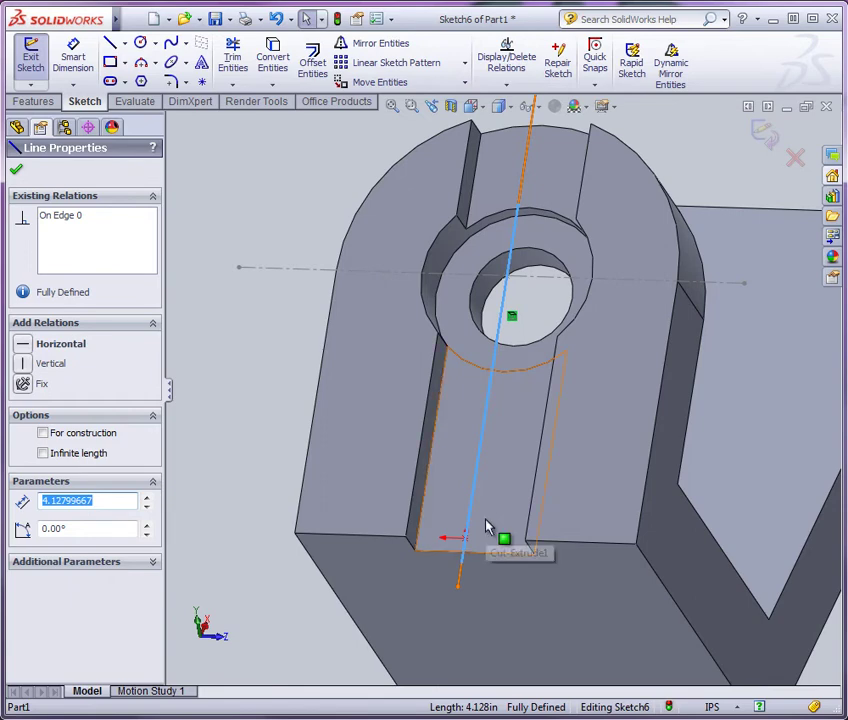
pyautogui.click(96, 436)
pyautogui.click(225, 348)
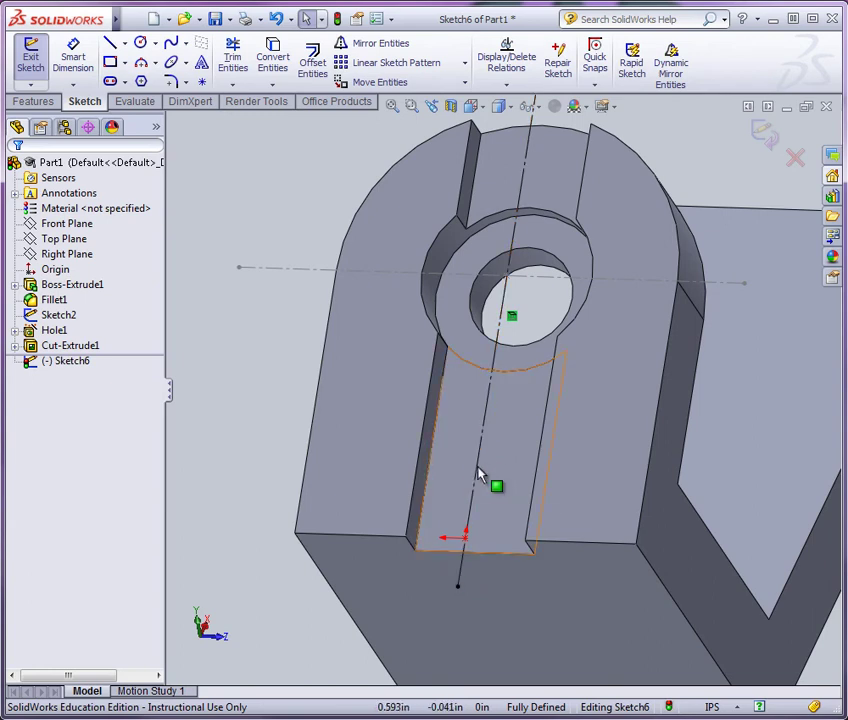
# Turn on dynamic mirroring about the lengthwise centerline and orient the sketch square-on with the arm upright.
pyautogui.click(477, 476)
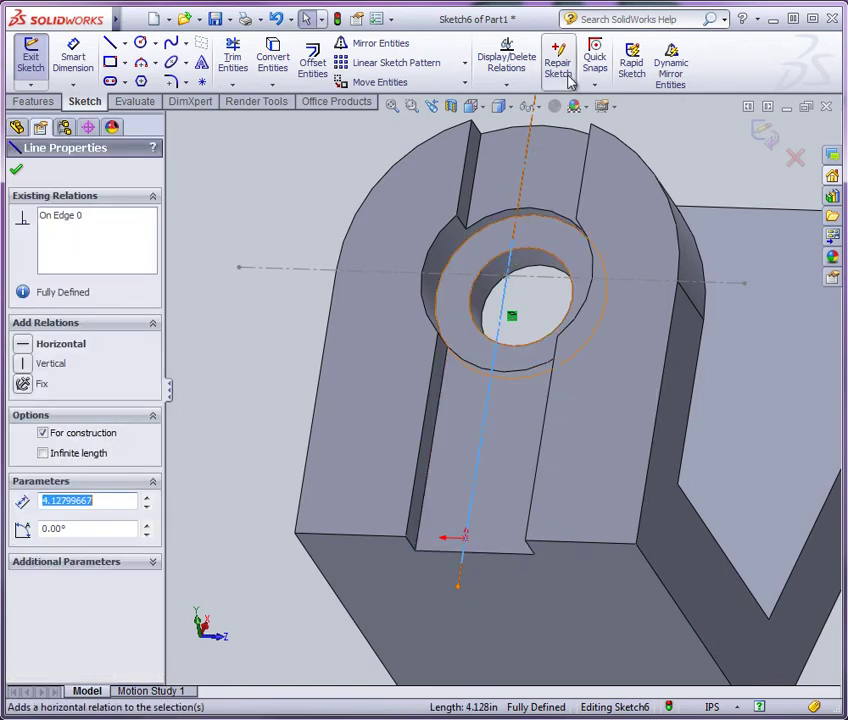
pyautogui.click(677, 76)
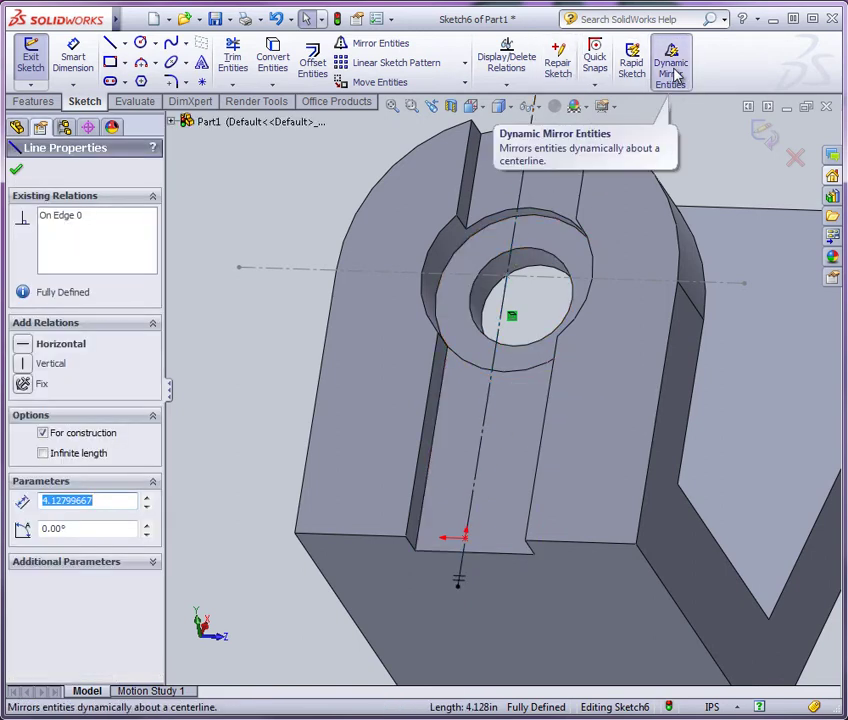
pyautogui.click(605, 513)
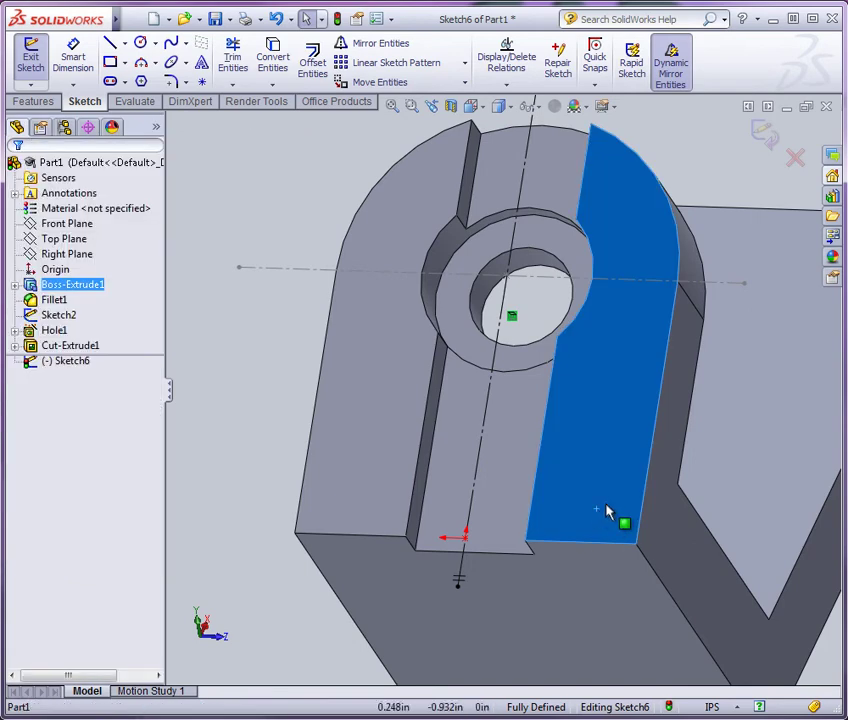
pyautogui.click(470, 106)
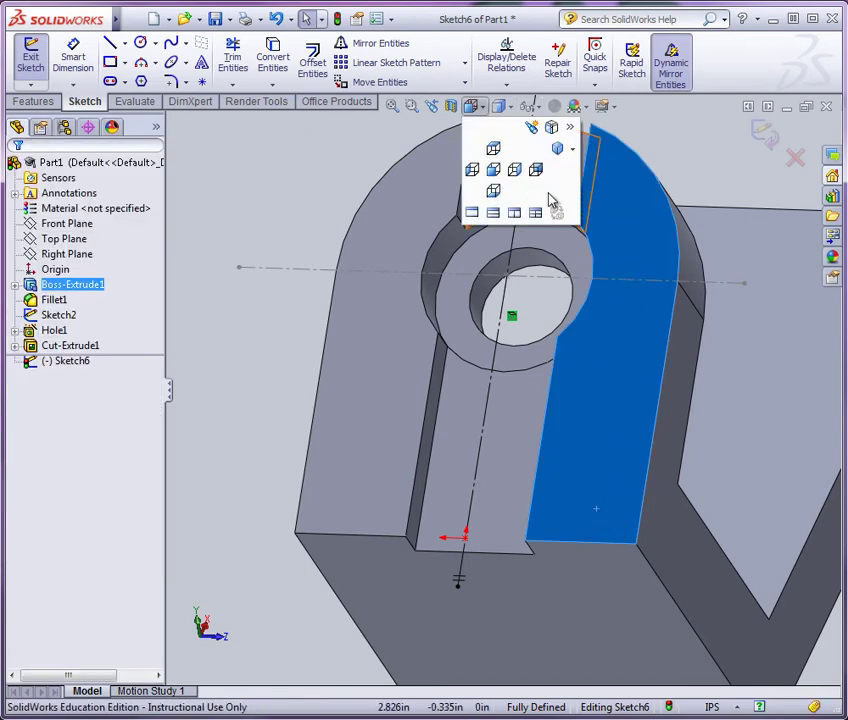
pyautogui.click(551, 203)
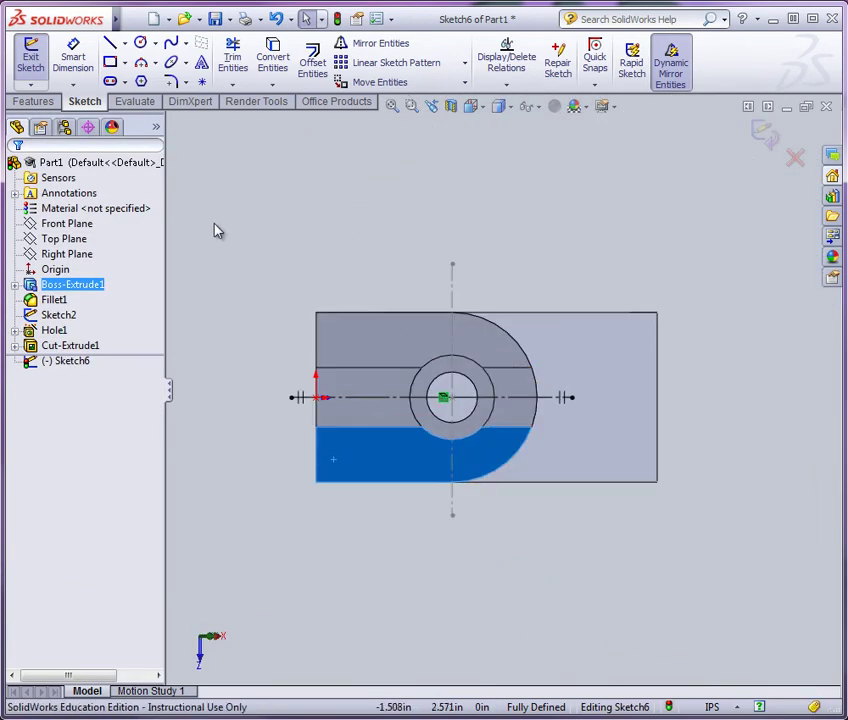
pyautogui.hotkey('alt', 'Right')
pyautogui.hotkey('alt', 'Left')
pyautogui.hotkey('alt', 'Left')
pyautogui.hotkey('alt', 'Left')
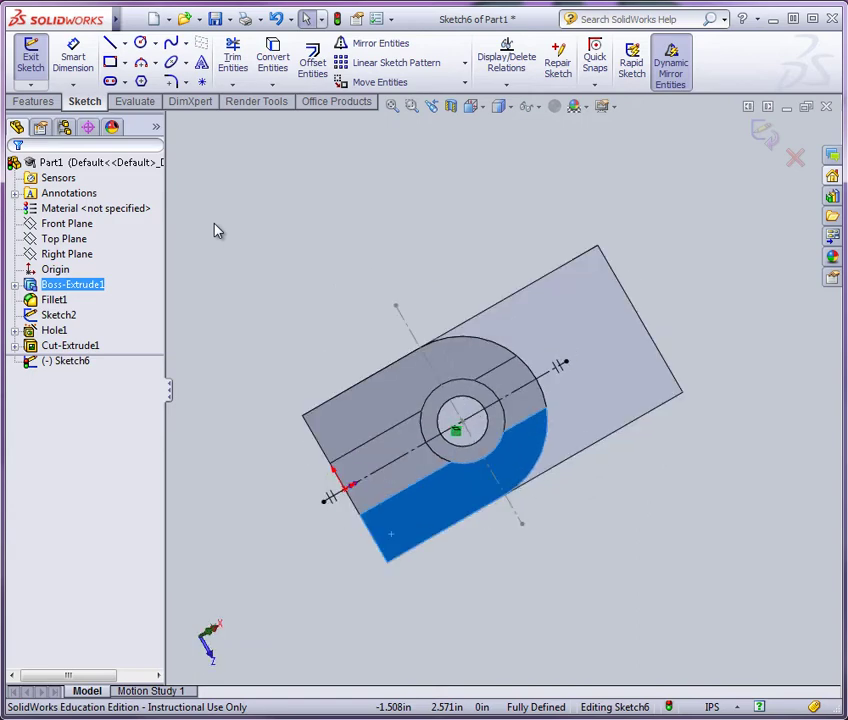
pyautogui.hotkey('alt', 'Left')
pyautogui.hotkey('alt', 'Left')
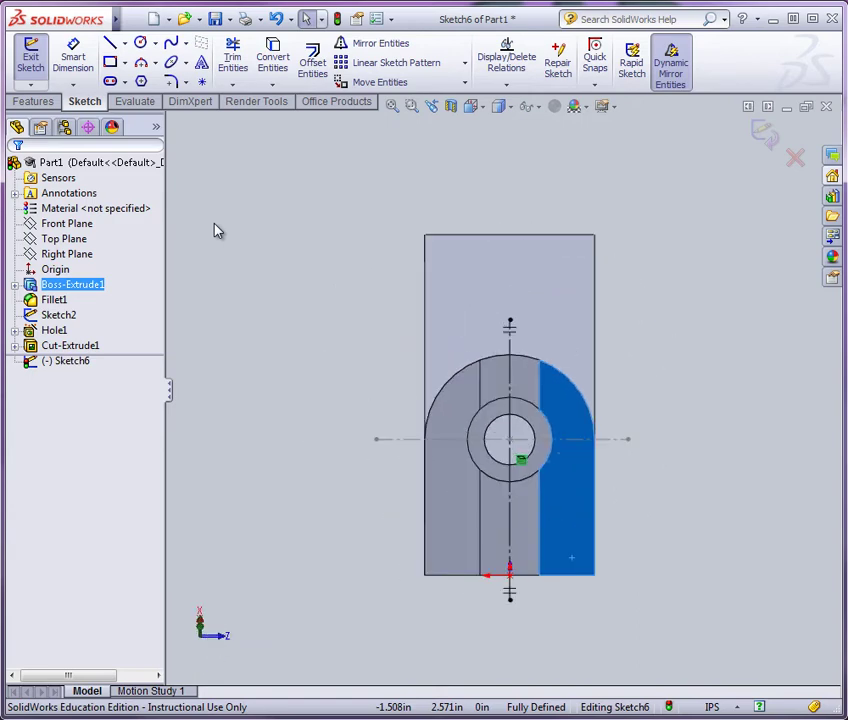
pyautogui.scroll(-8, 502, 568)
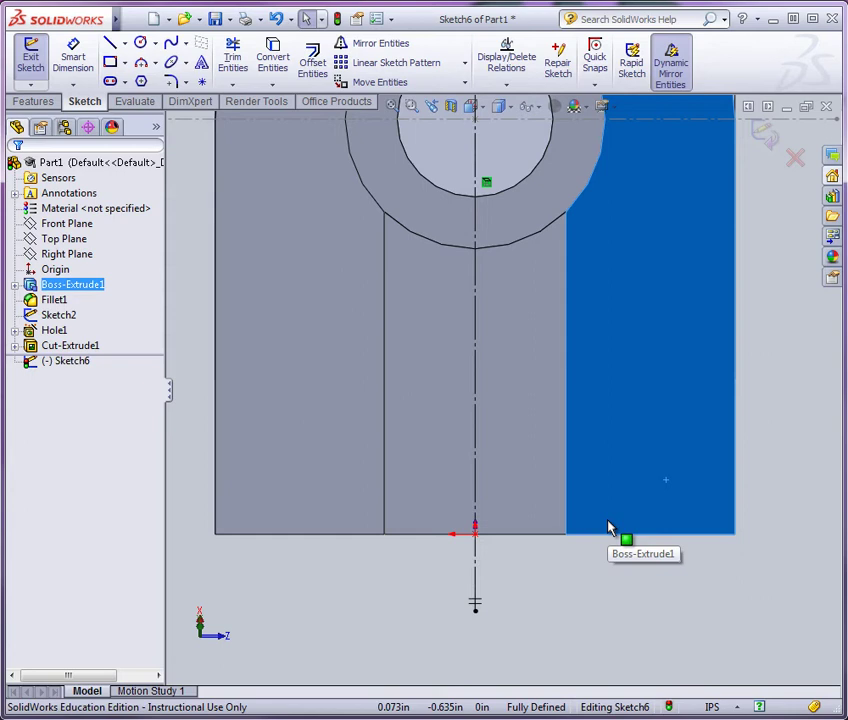
# Sketch a mirrored trapezoidal notch profile from the arm's straight end edge, about 0.2 in deep and 1 in wide along its inner line.
pyautogui.click(109, 43)
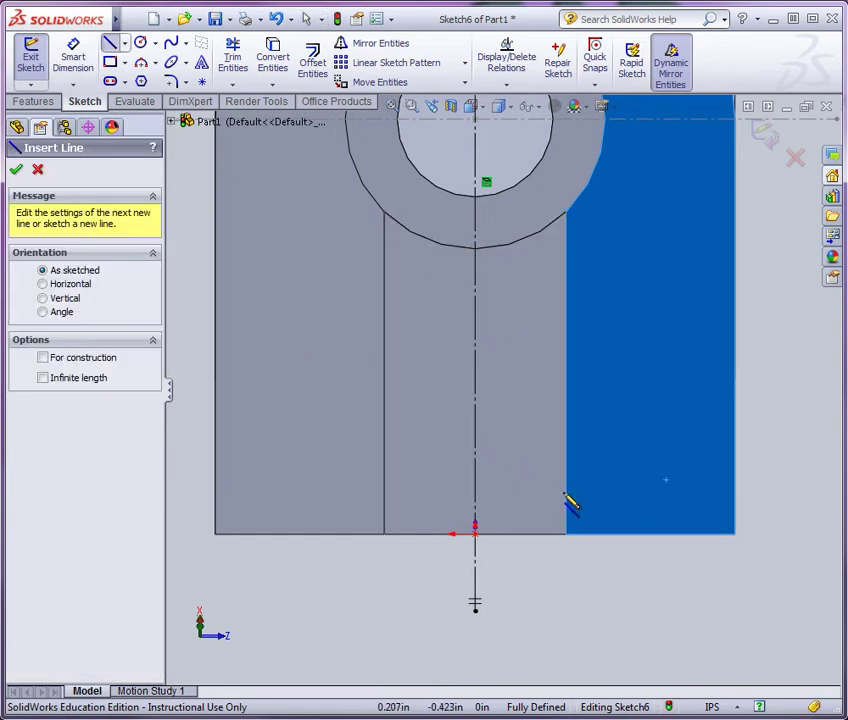
pyautogui.click(650, 534)
pyautogui.click(578, 494)
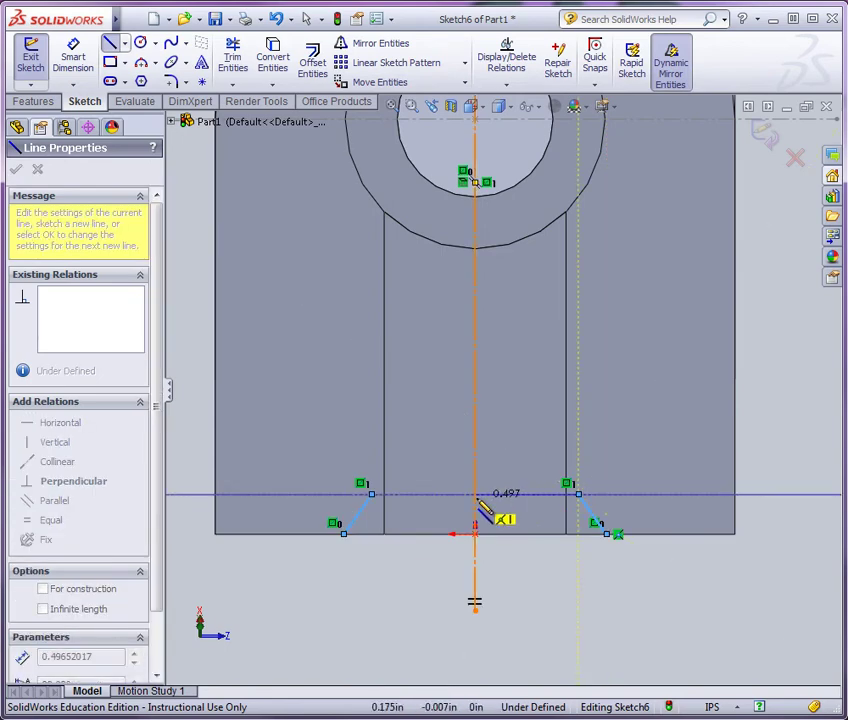
pyautogui.click(476, 494)
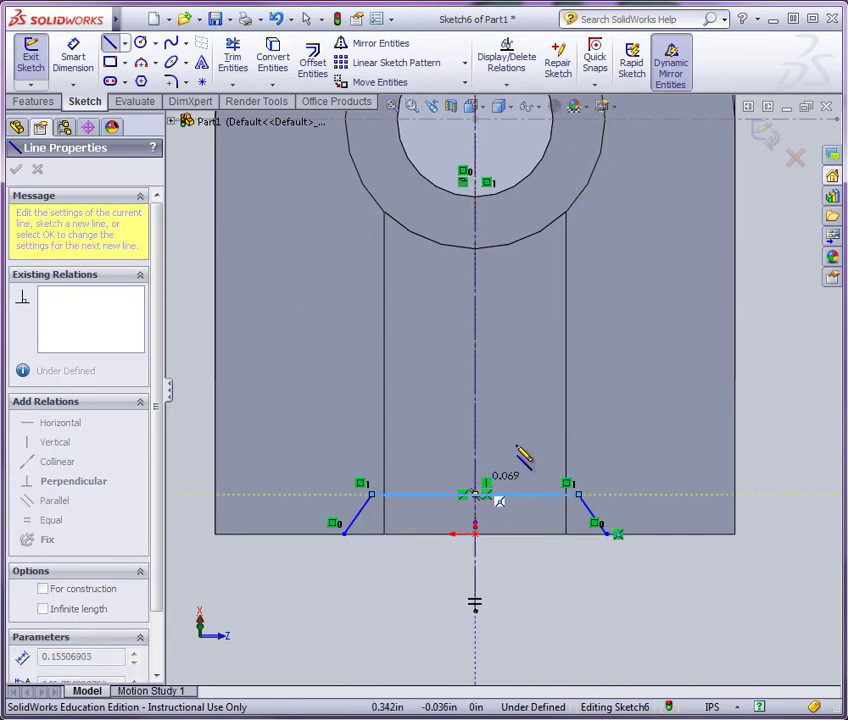
pyautogui.press('Escape')
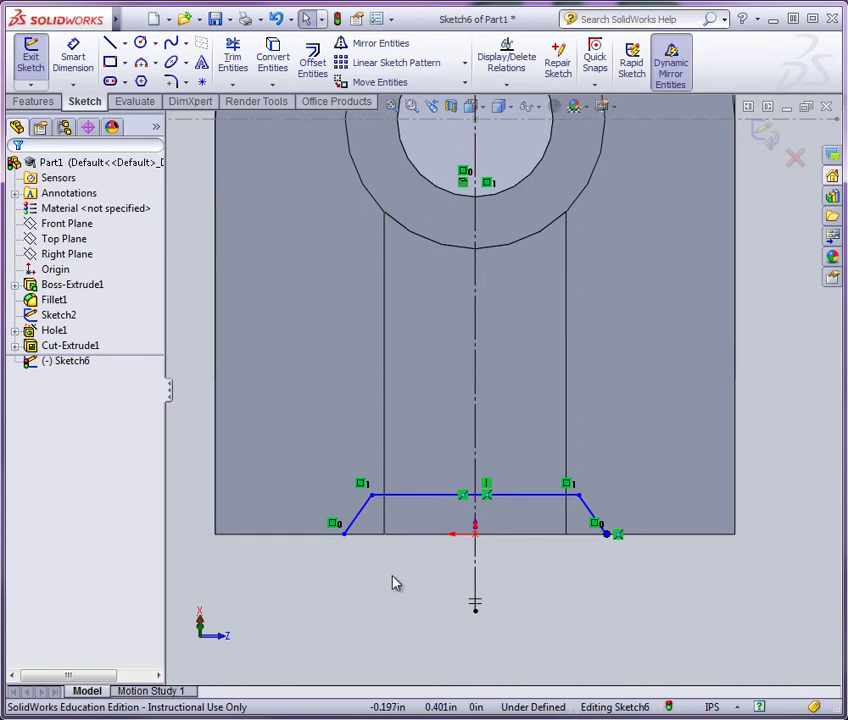
# Dimension the angle between the notch's slanted side and the centerline as 30°.
pyautogui.click(74, 56)
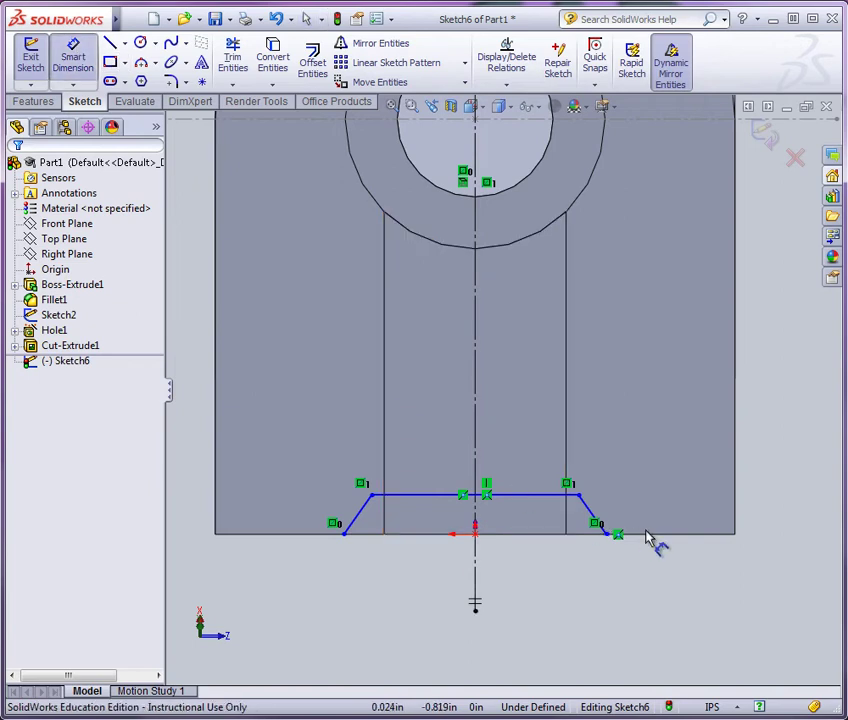
pyautogui.click(364, 520)
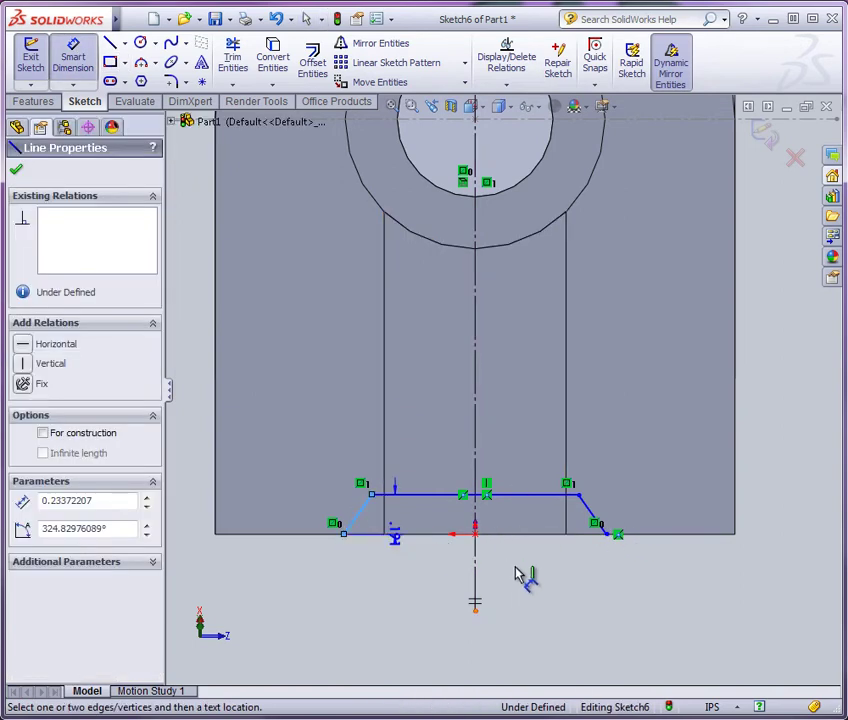
pyautogui.click(475, 575)
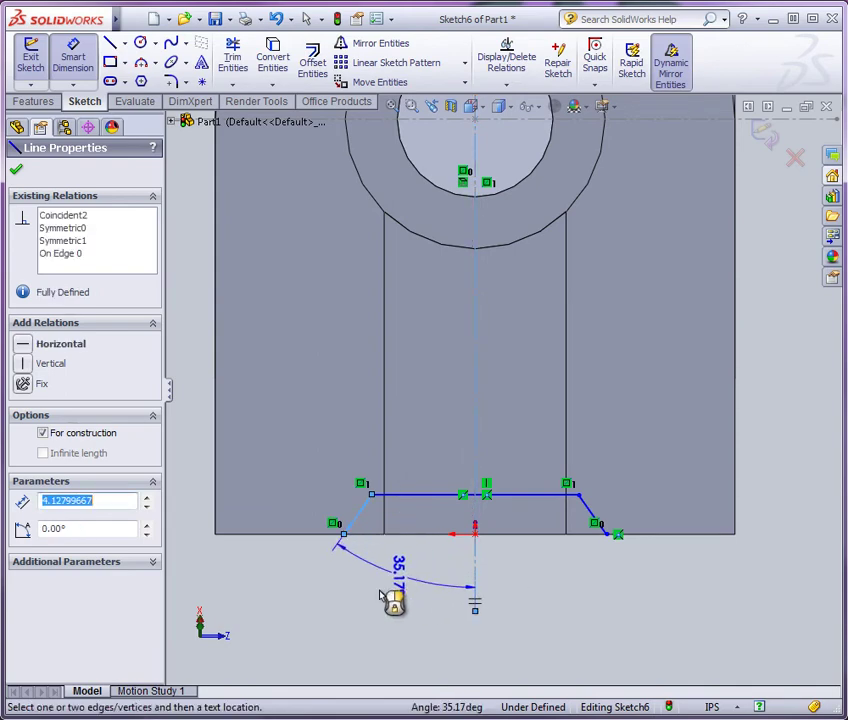
pyautogui.click(418, 617)
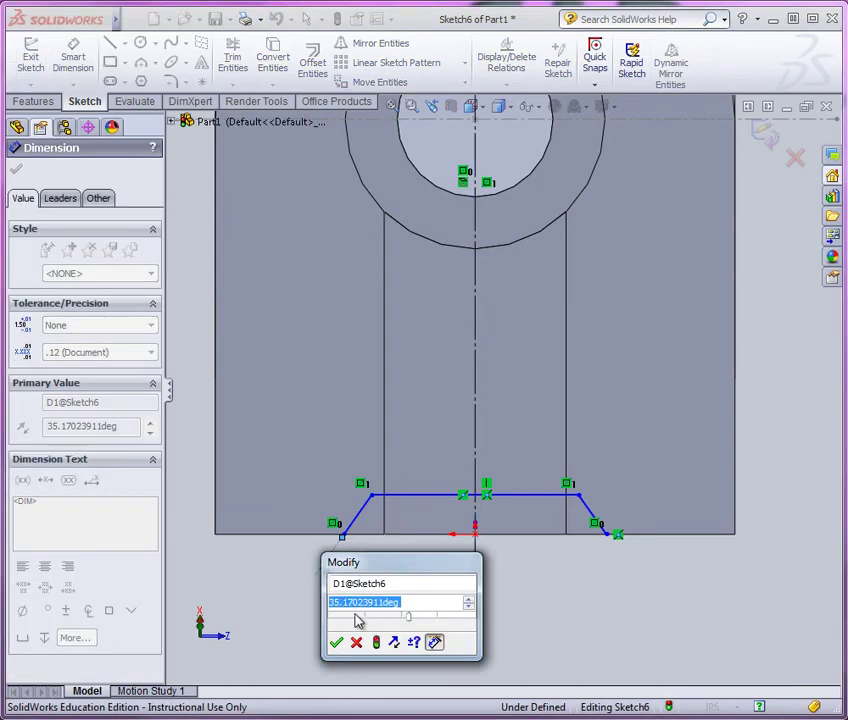
pyautogui.write('30')
pyautogui.press('Return')
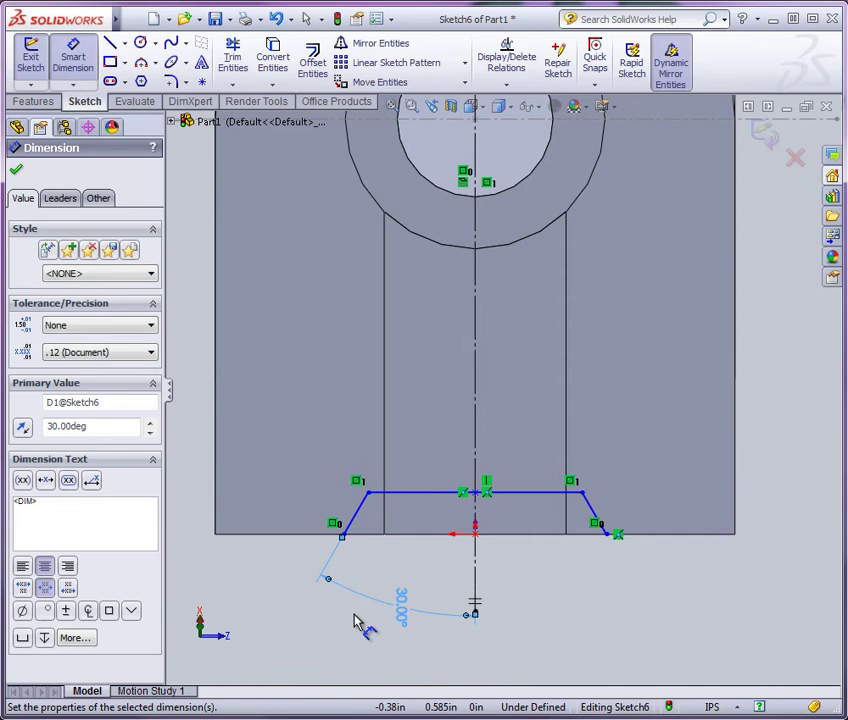
# Dimension the notch's depth from its inner line to the arm's end edge as 0.25 in.
pyautogui.click(559, 496)
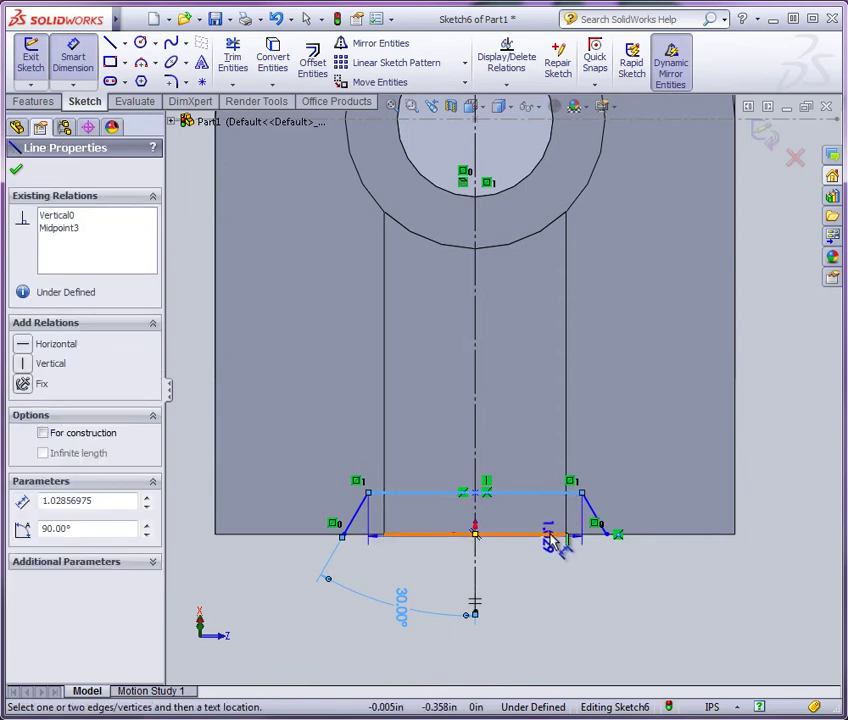
pyautogui.click(550, 535)
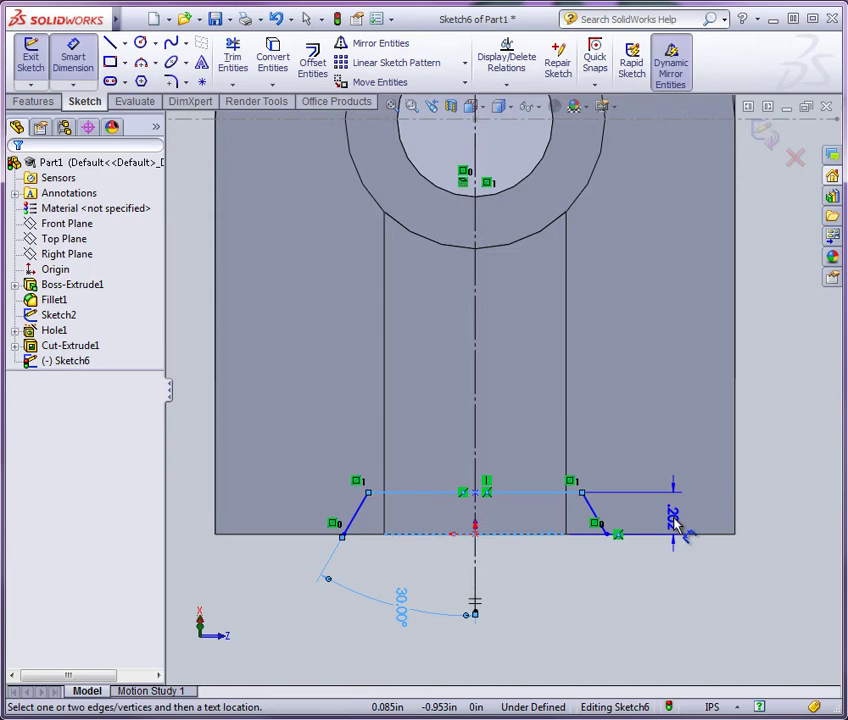
pyautogui.click(675, 527)
pyautogui.write('.25')
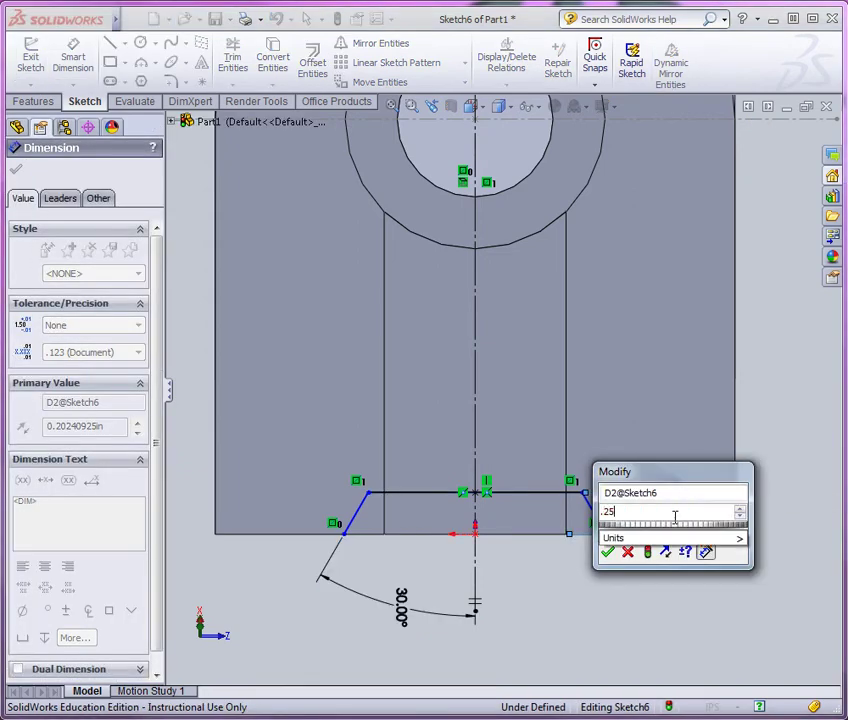
pyautogui.press('Return')
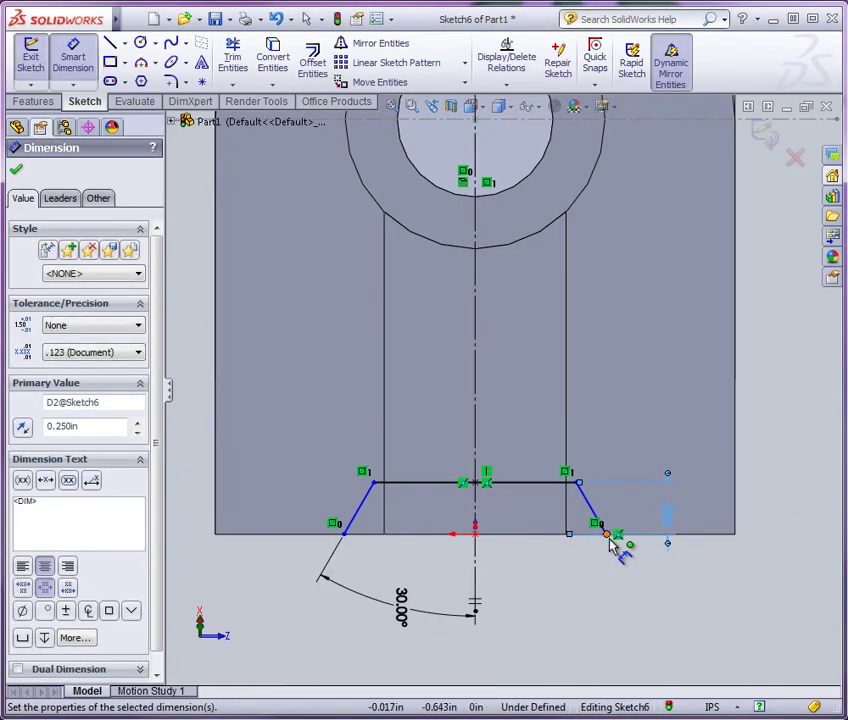
# Dimension the distance from the notch's outer corner to the arm's side edge as 0.437 in.
pyautogui.click(608, 536)
pyautogui.click(737, 524)
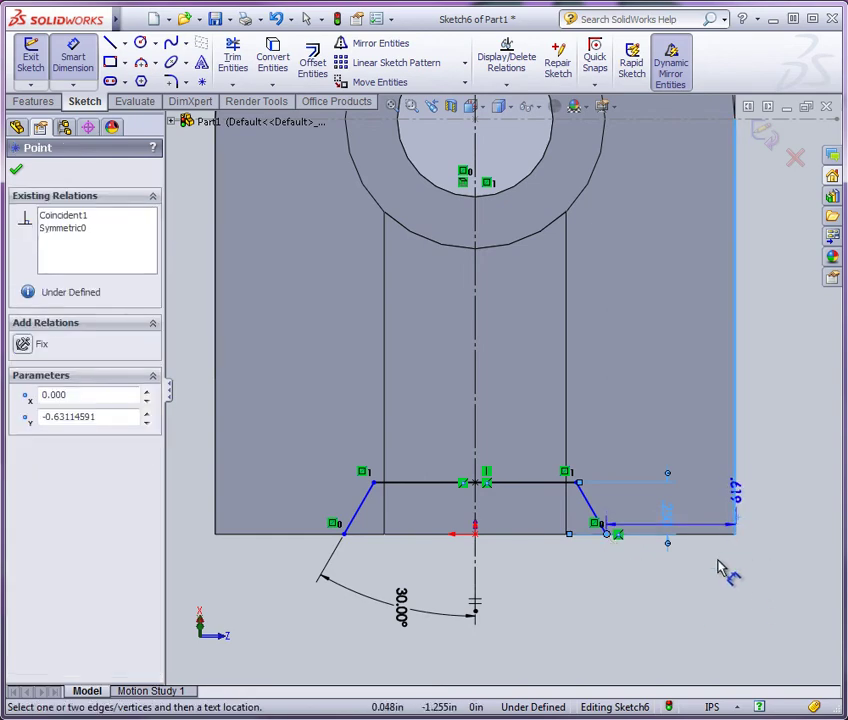
pyautogui.click(675, 610)
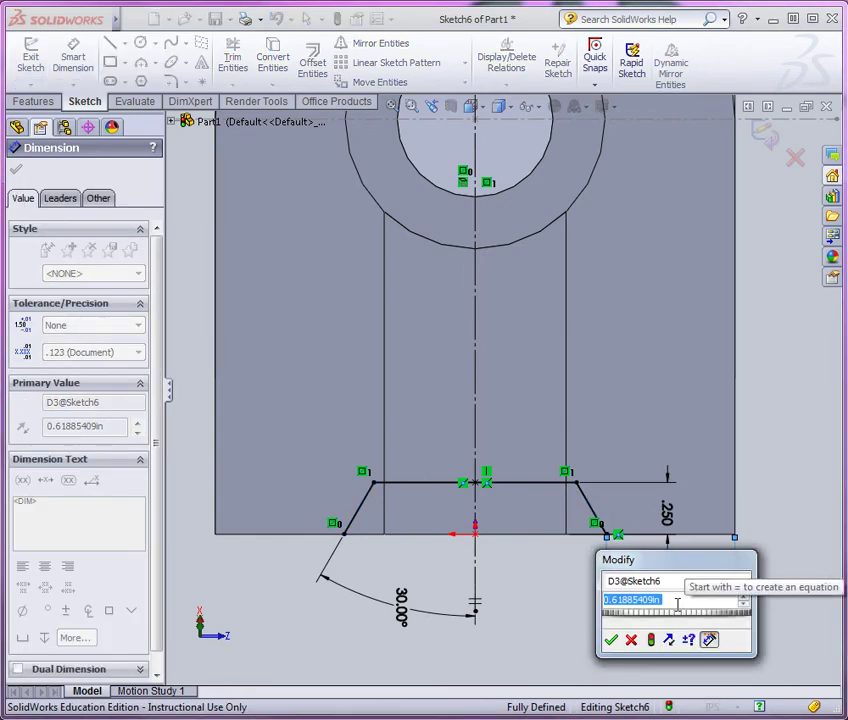
pyautogui.write('.437')
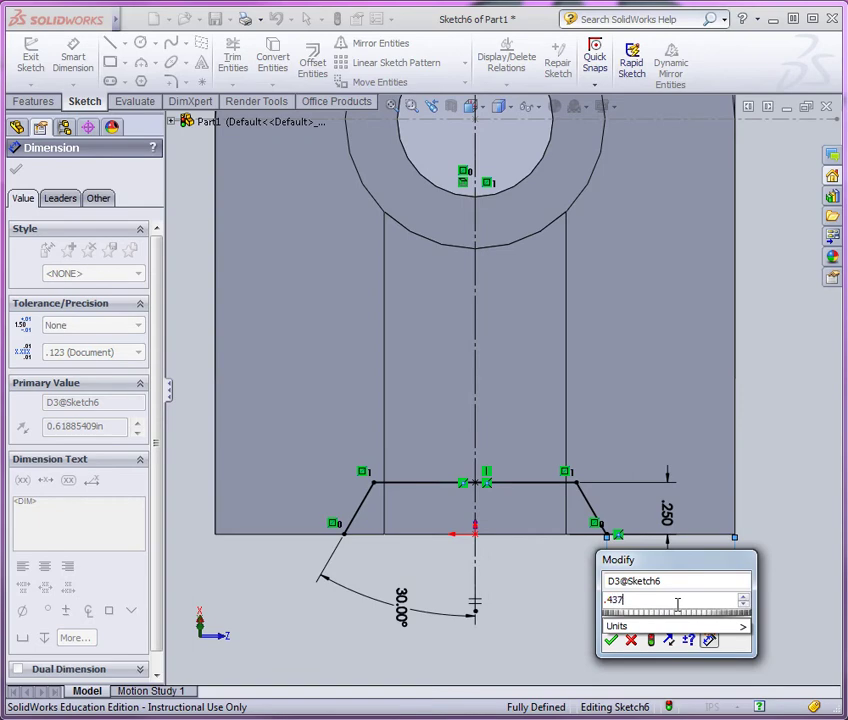
pyautogui.press('Return')
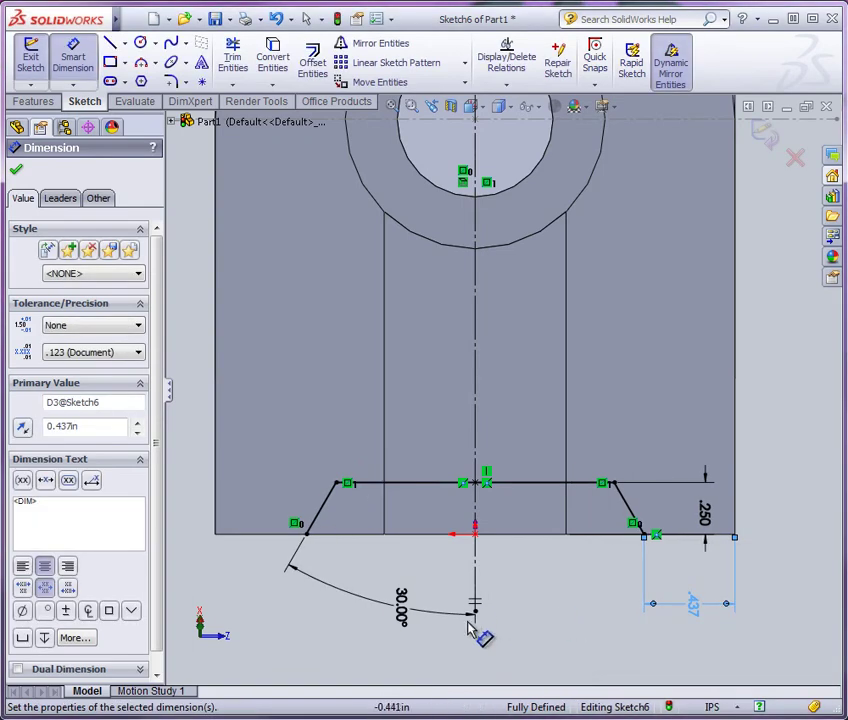
# Cut the notch profile with an extruded cut Through All in both directions, with the side to cut flipped.
pyautogui.press('f')
pyautogui.moveTo(507, 612); pyautogui.dragTo(407, 470, button='middle')
pyautogui.scroll(-3, 407, 466)
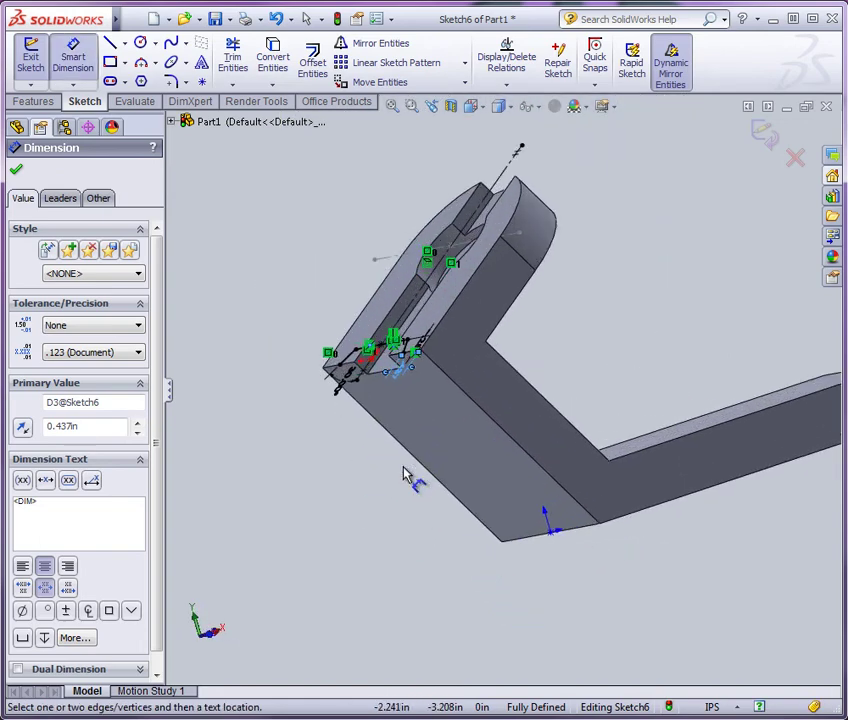
pyautogui.click(637, 376)
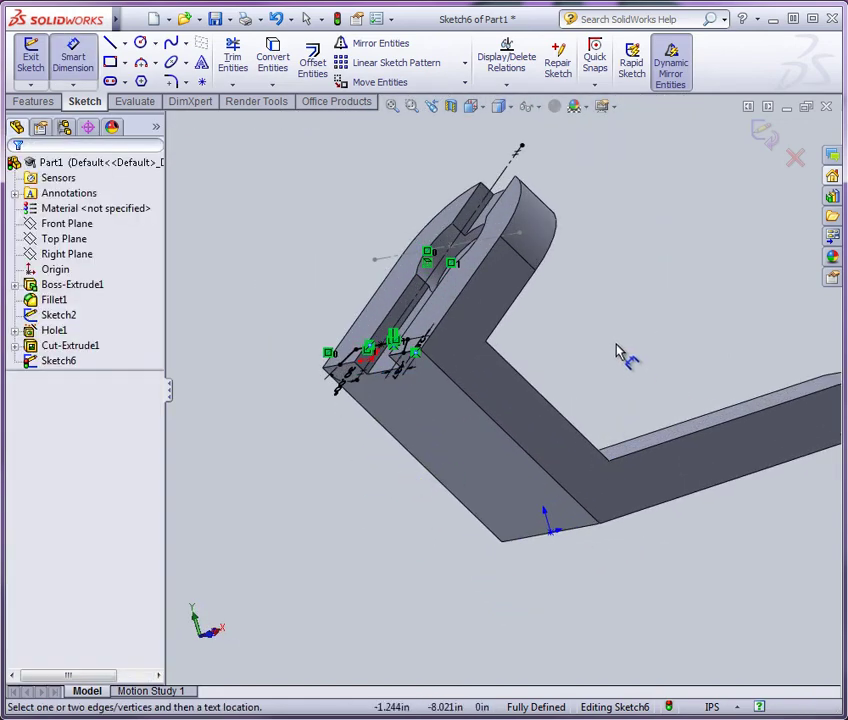
pyautogui.click(35, 101)
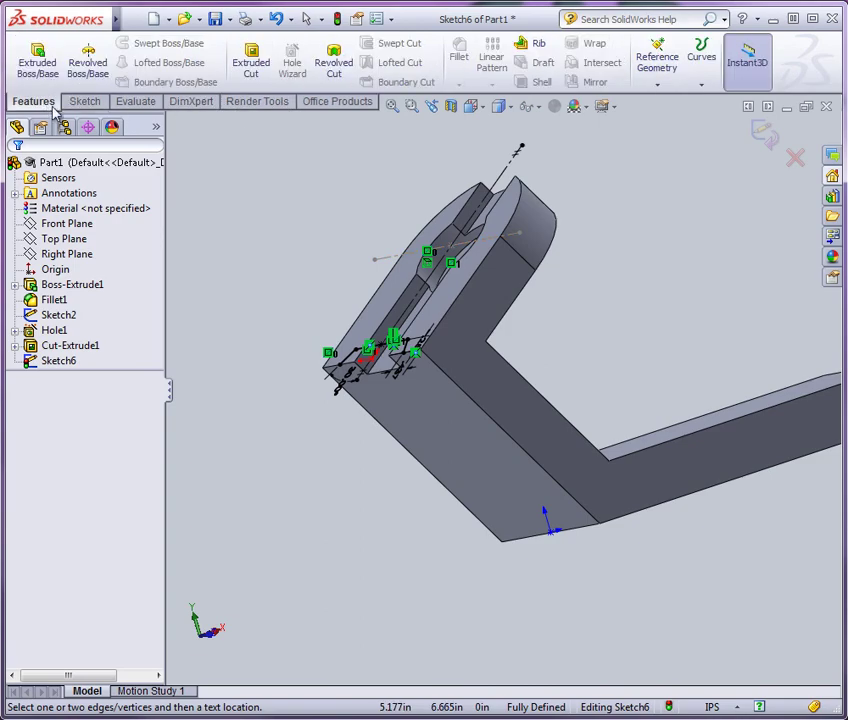
pyautogui.click(258, 68)
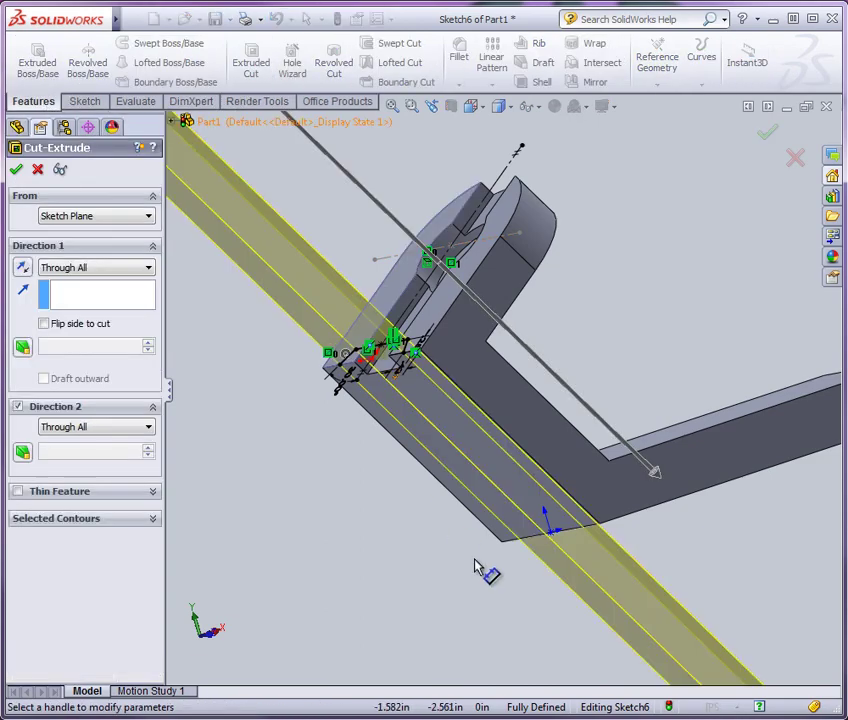
pyautogui.moveTo(477, 567)
pyautogui.mouseDown(button='middle')
pyautogui.moveTo(477, 592)
pyautogui.moveTo(511, 628)
pyautogui.moveTo(506, 676)
pyautogui.mouseUp(button='middle')
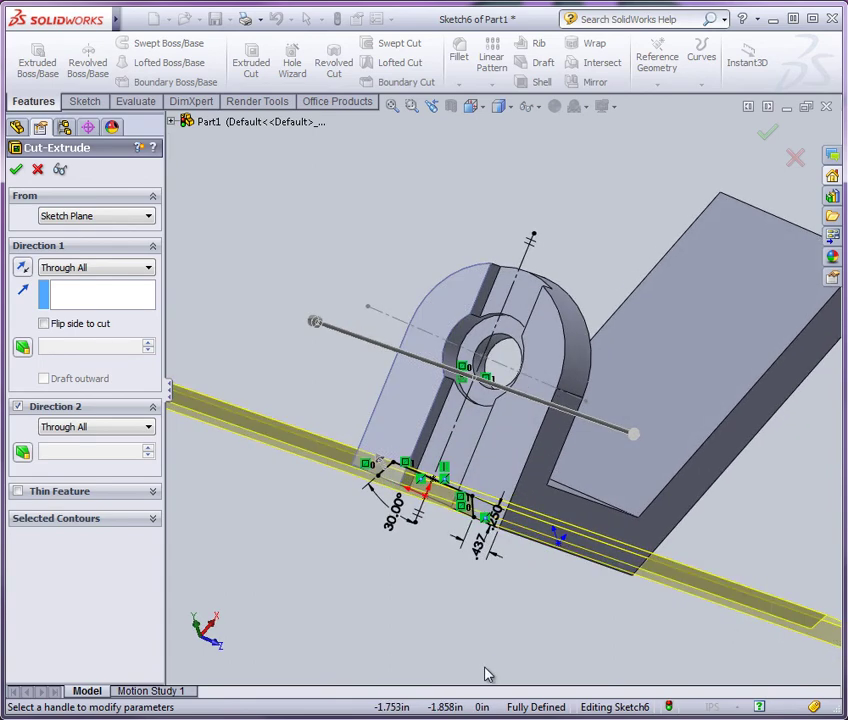
pyautogui.scroll(-3, 398, 461)
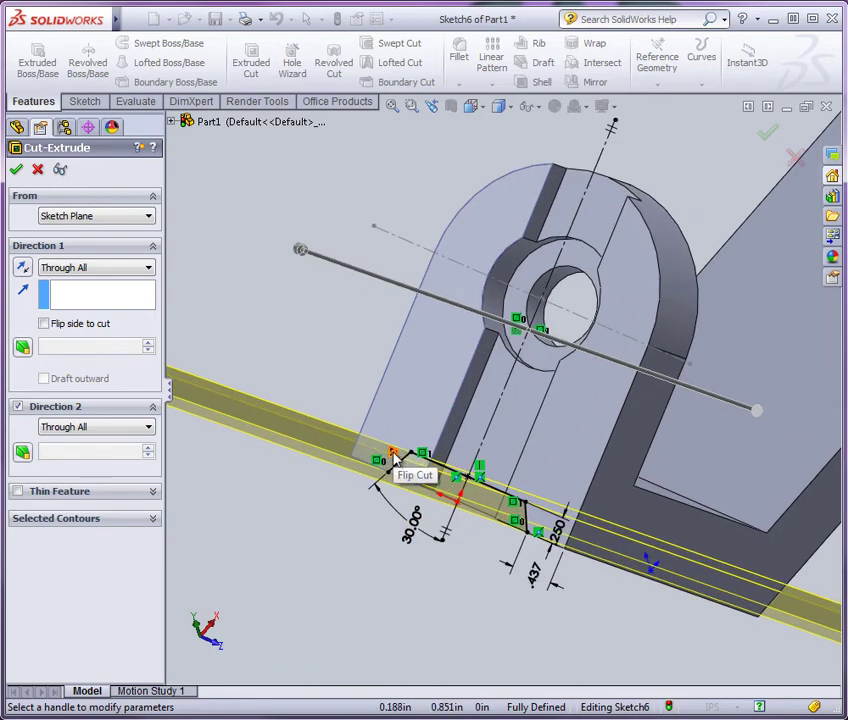
pyautogui.click(394, 456)
pyautogui.moveTo(405, 606)
pyautogui.mouseDown(button='middle')
pyautogui.moveTo(477, 534)
pyautogui.moveTo(531, 513)
pyautogui.moveTo(596, 560)
pyautogui.moveTo(621, 625)
pyautogui.moveTo(560, 647)
pyautogui.moveTo(522, 645)
pyautogui.mouseUp(button='middle')
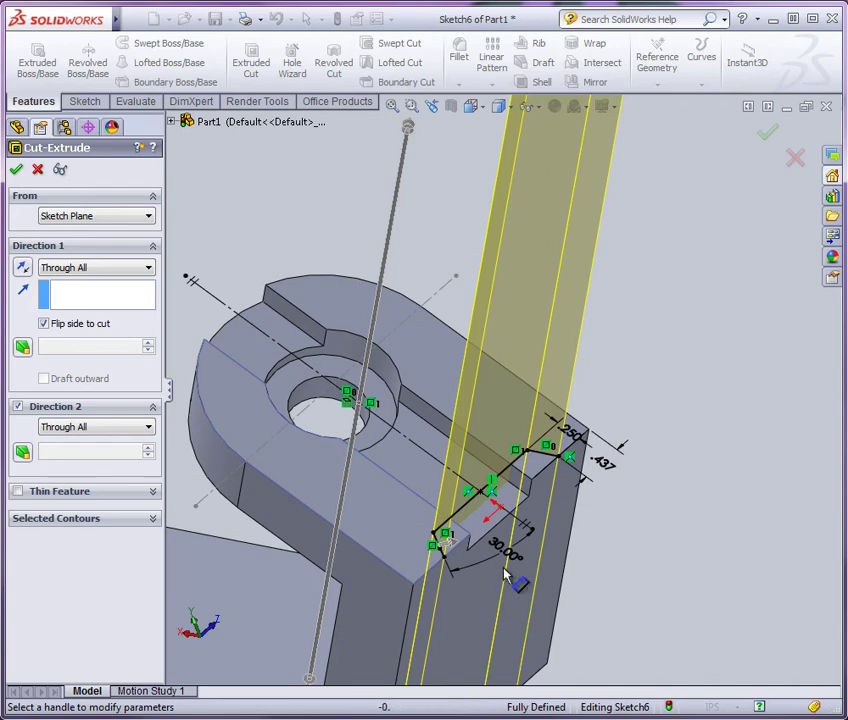
pyautogui.click(452, 547)
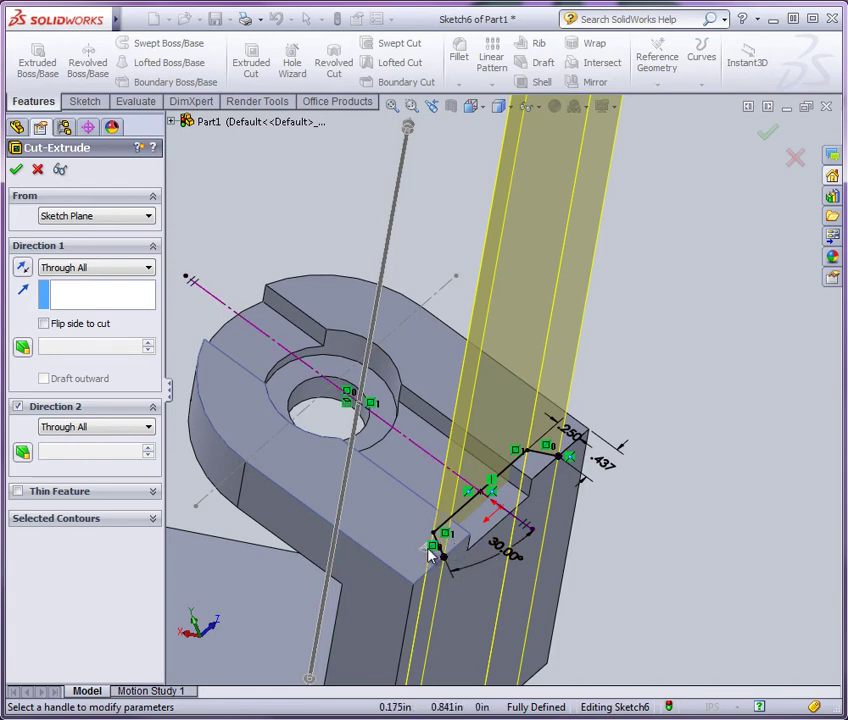
pyautogui.click(427, 555)
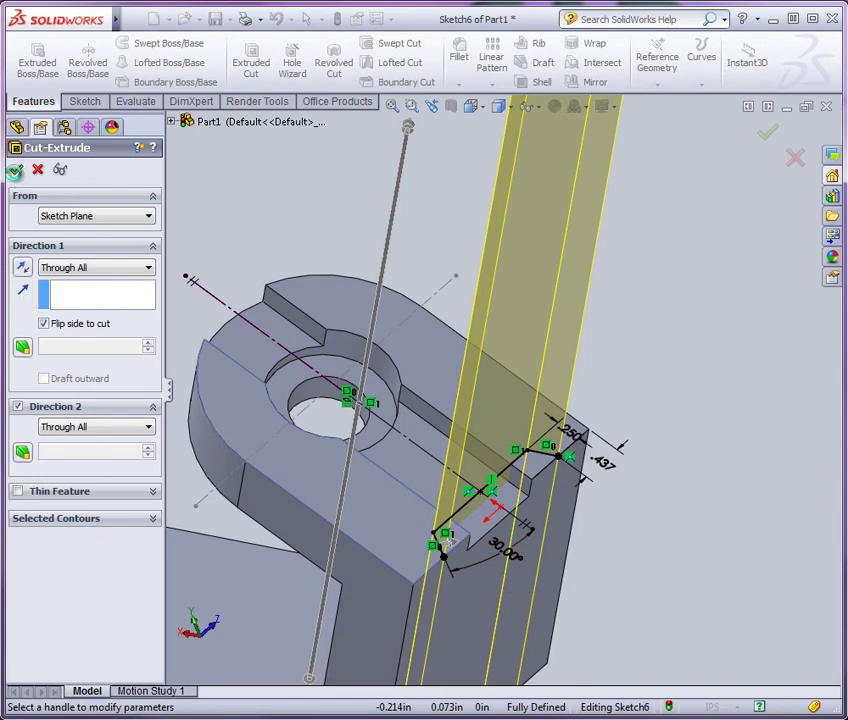
pyautogui.click(16, 169)
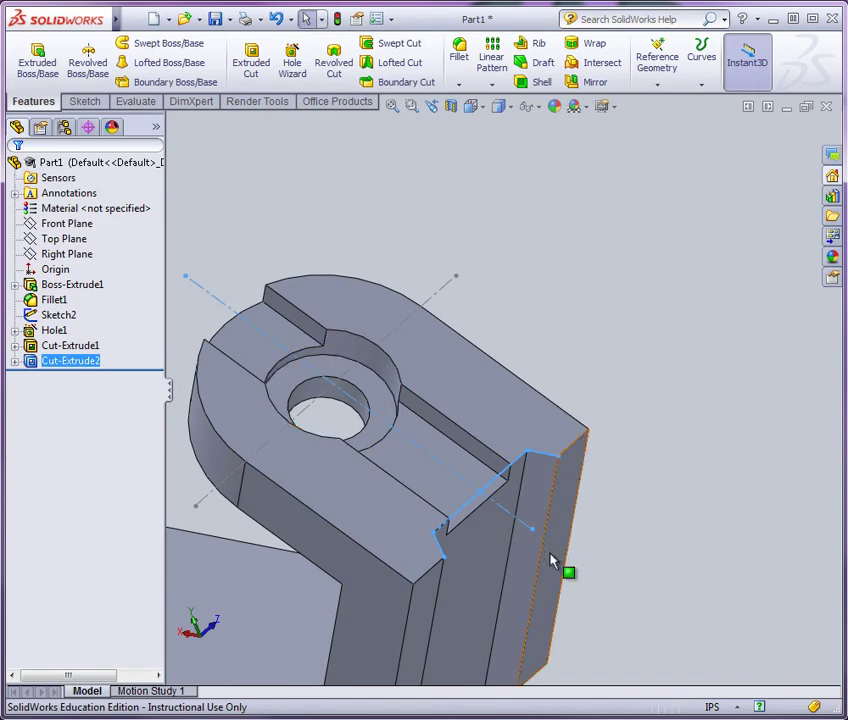
# Start a sketch on the recessed flat face of the notch along the bracket's upright and view it face-on.
pyautogui.moveTo(555, 560); pyautogui.dragTo(421, 612, button='middle')
pyautogui.scroll(3, 421, 612)
pyautogui.scroll(-1, 700, 434)
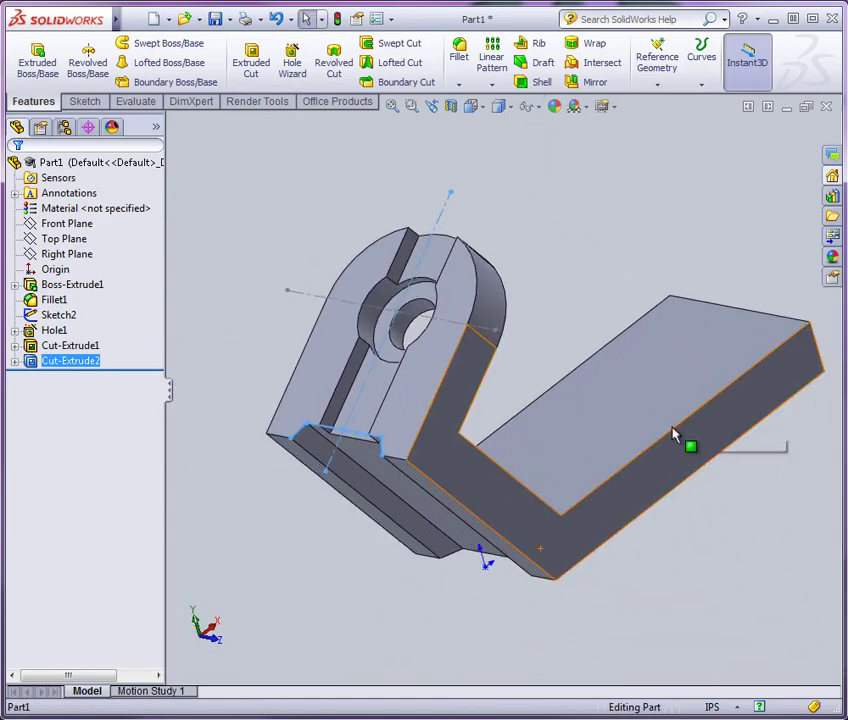
pyautogui.moveTo(532, 514); pyautogui.dragTo(540, 432, button='middle')
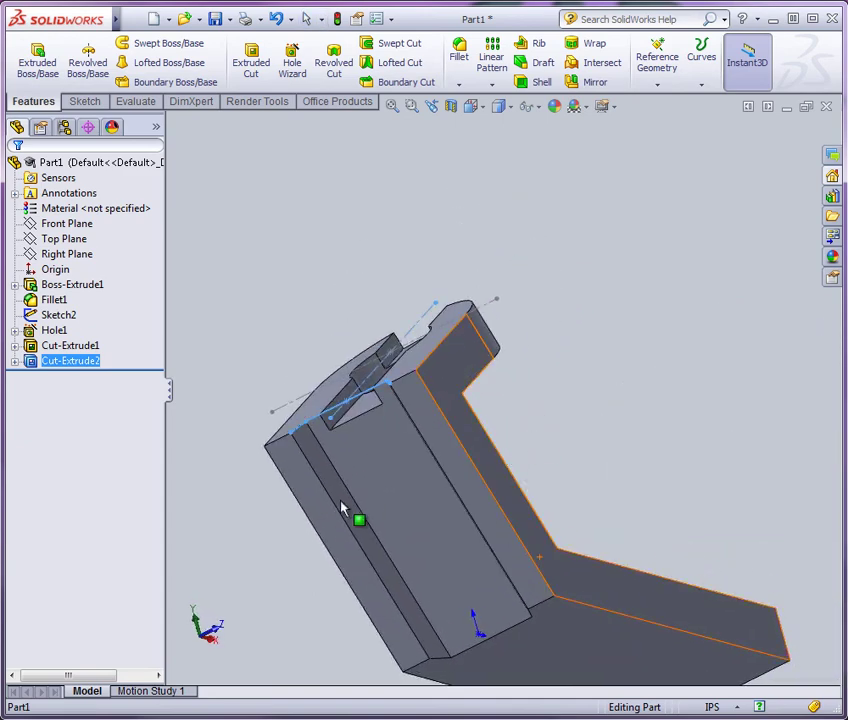
pyautogui.click(403, 490)
pyautogui.click(468, 430)
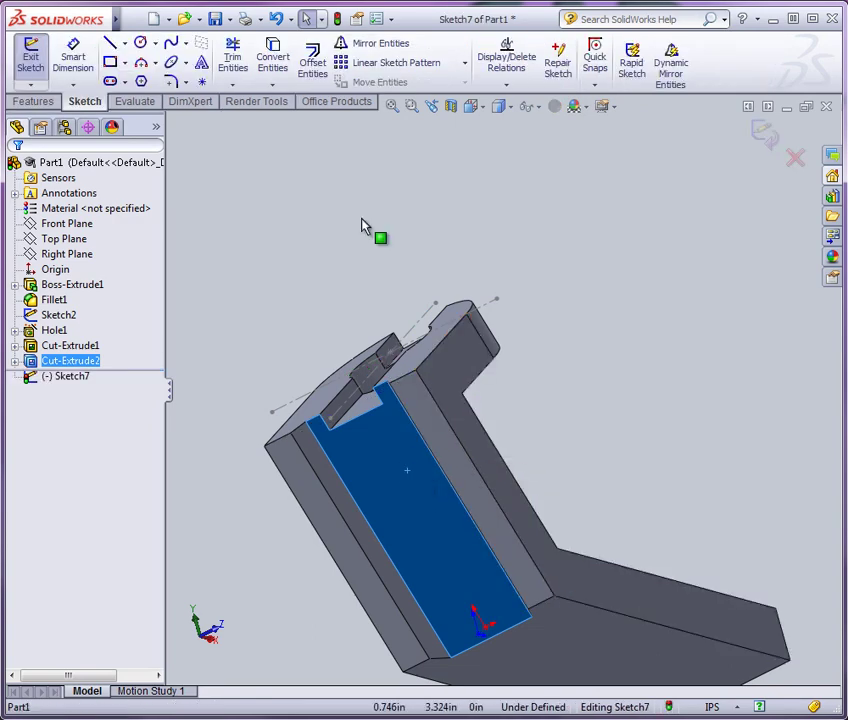
pyautogui.click(484, 113)
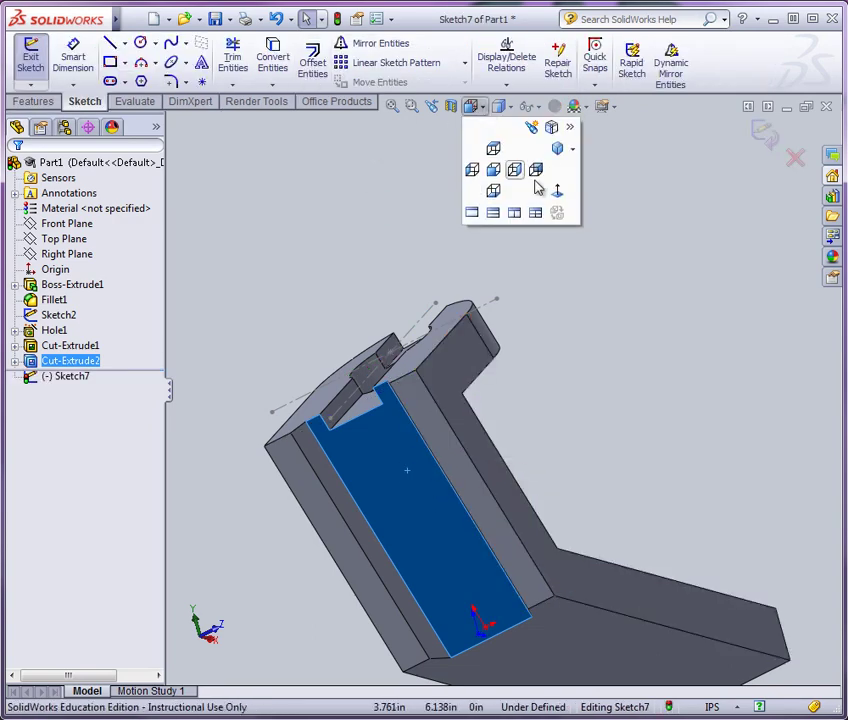
pyautogui.click(562, 198)
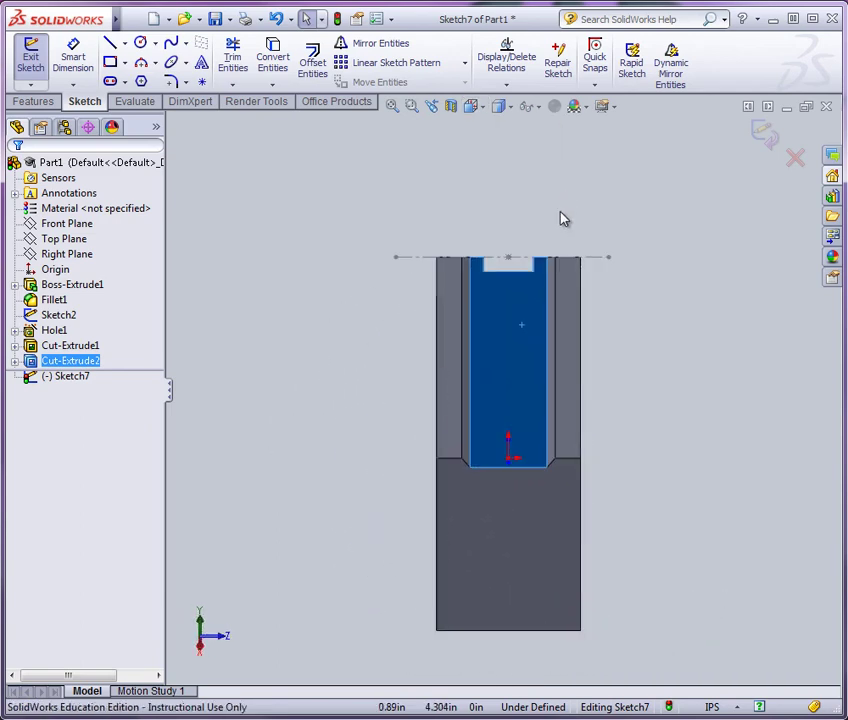
# Draw a vertical centerline through the origin, running from below the recessed face to above its upper end.
pyautogui.scroll(-2, 507, 346)
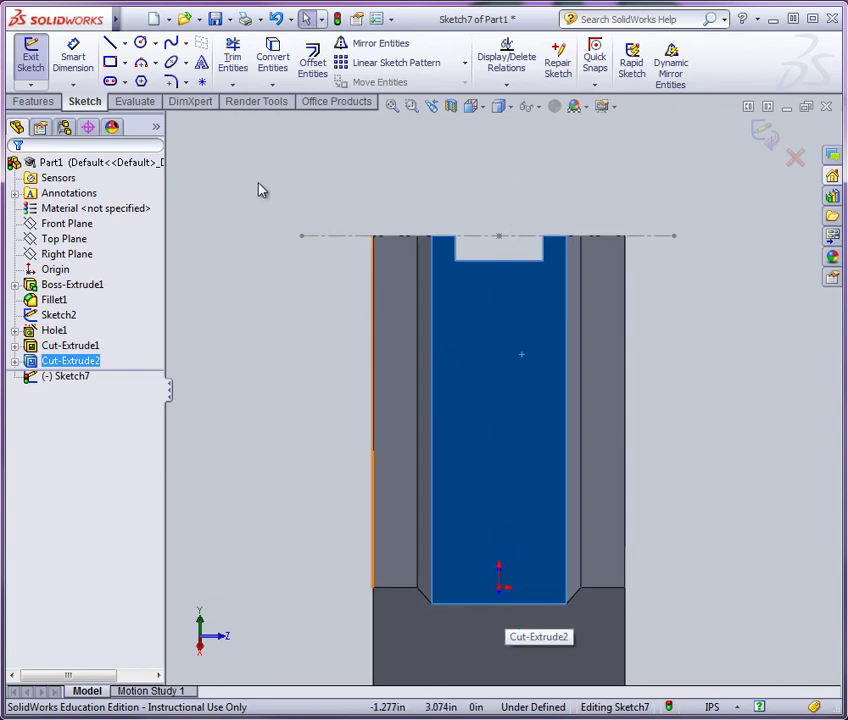
pyautogui.click(124, 43)
pyautogui.click(145, 79)
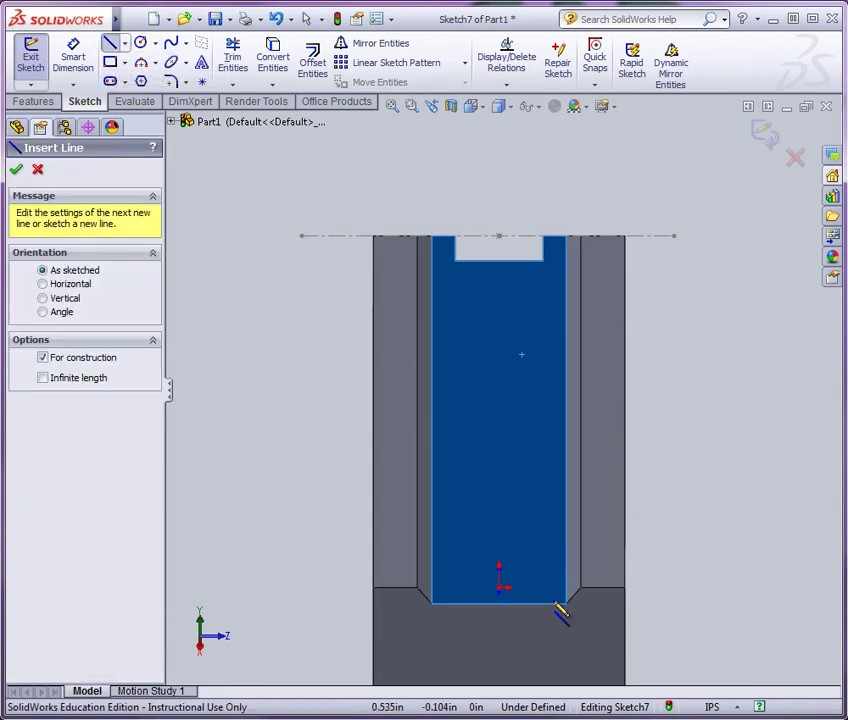
pyautogui.click(500, 640)
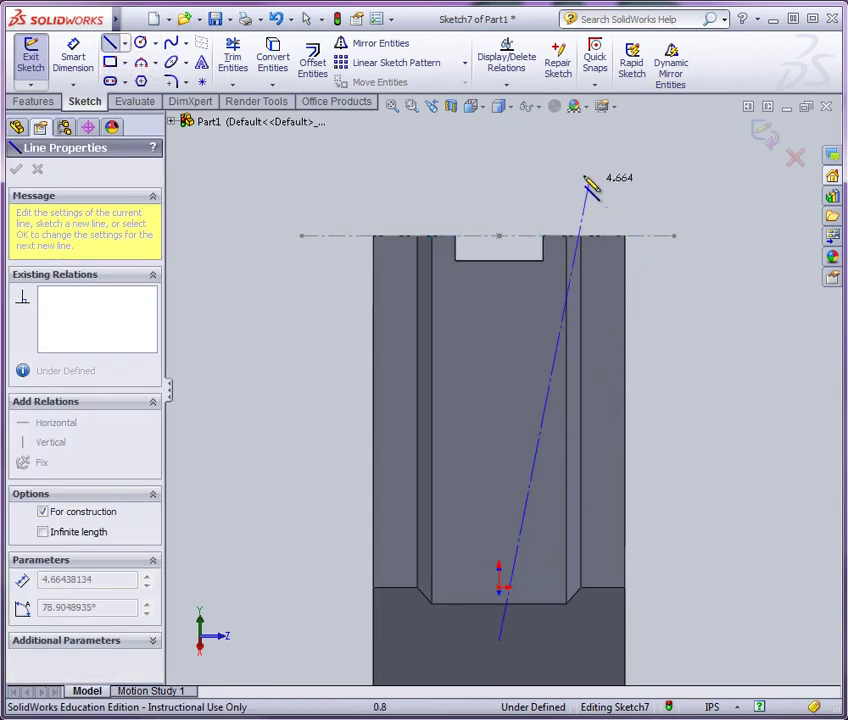
pyautogui.click(499, 187)
pyautogui.press('Escape')
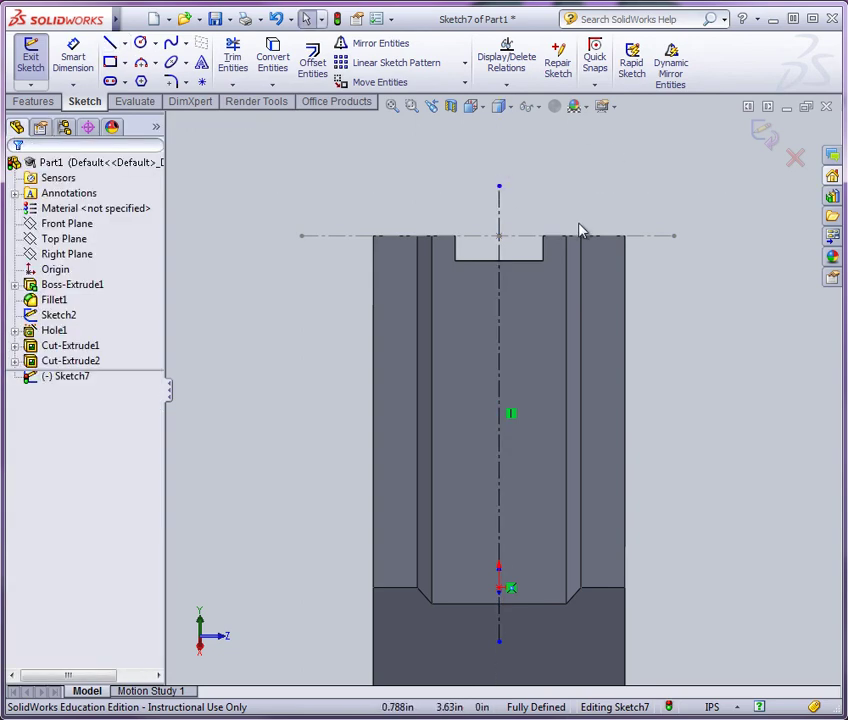
# Sketch two circles centered on the centerline, the upper about 0.21 in and the lower about 0.17 in in radius.
pyautogui.click(140, 42)
pyautogui.click(499, 321)
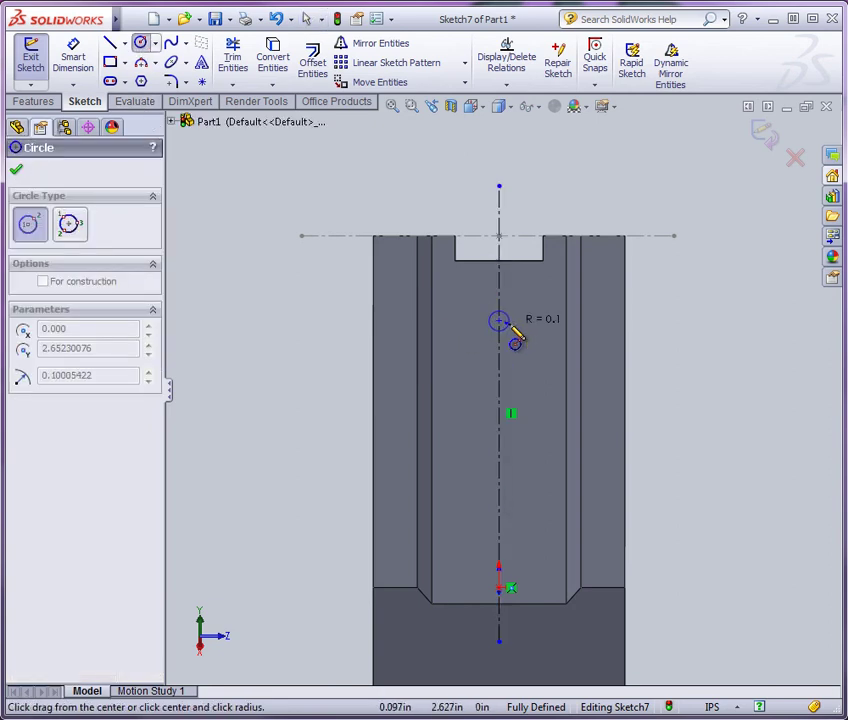
pyautogui.click(526, 341)
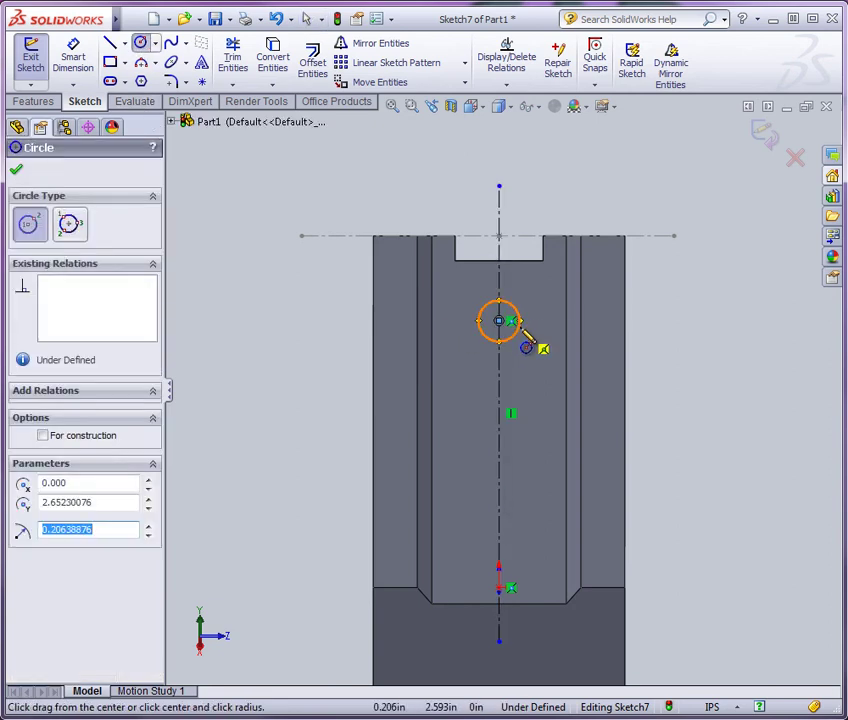
pyautogui.click(499, 521)
pyautogui.click(522, 537)
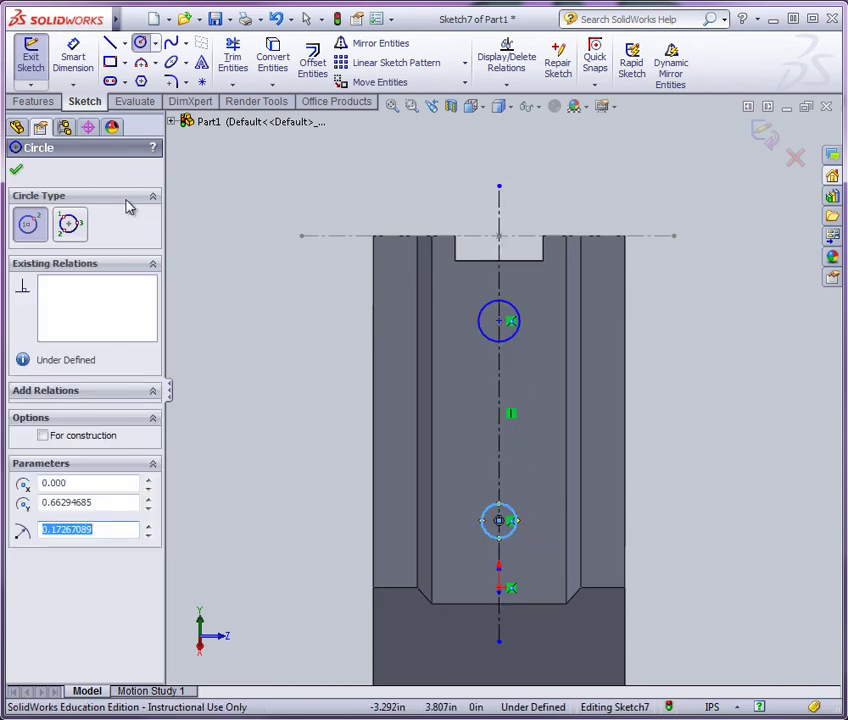
pyautogui.click(17, 170)
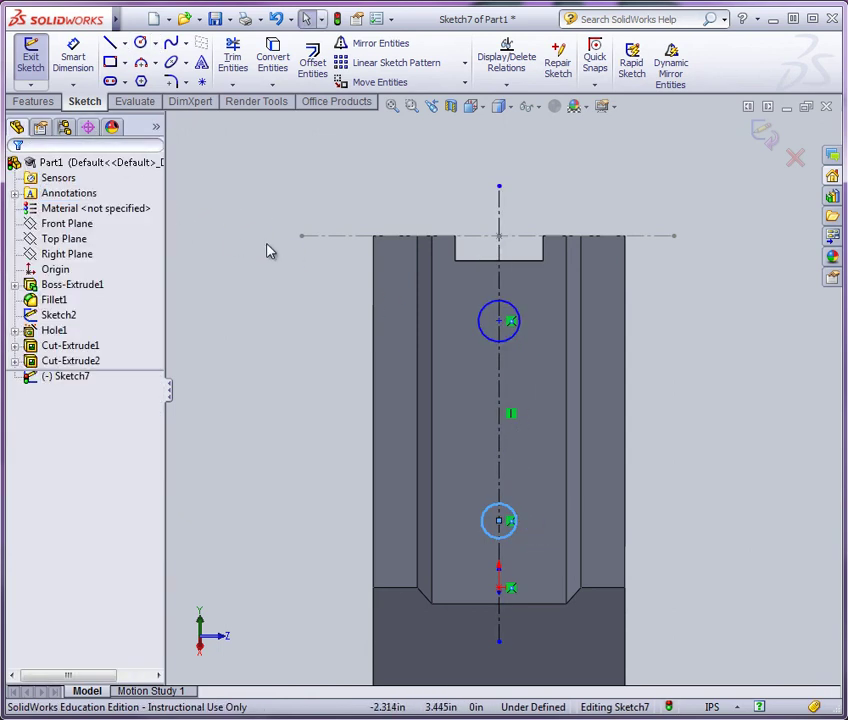
# Add an equal relation between the two circles and enlarge them together to about 0.83 in in diameter.
pyautogui.click(486, 339)
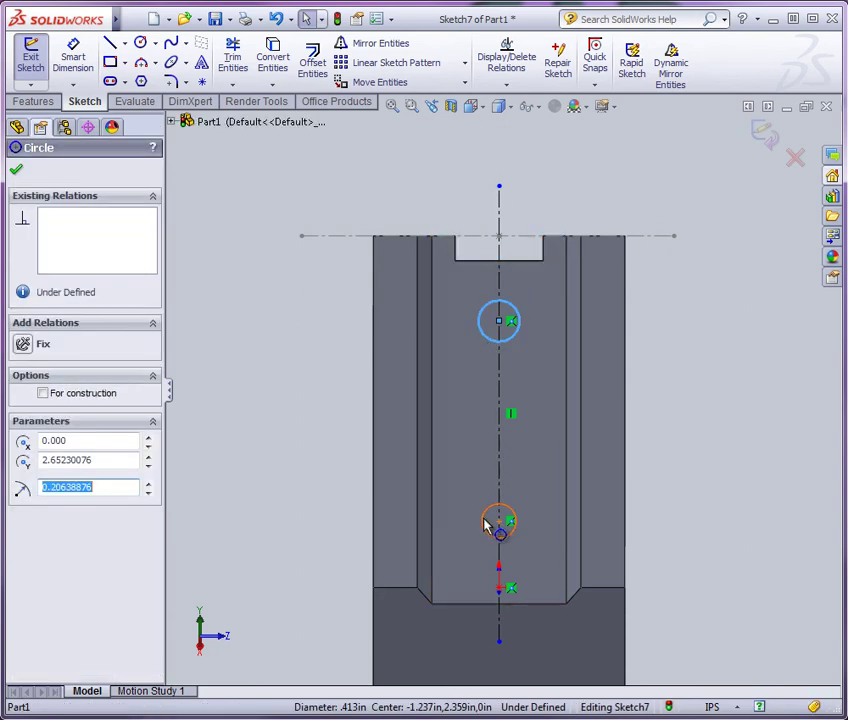
pyautogui.keyDown('ctrl'); pyautogui.click(486, 527); pyautogui.keyUp('ctrl')
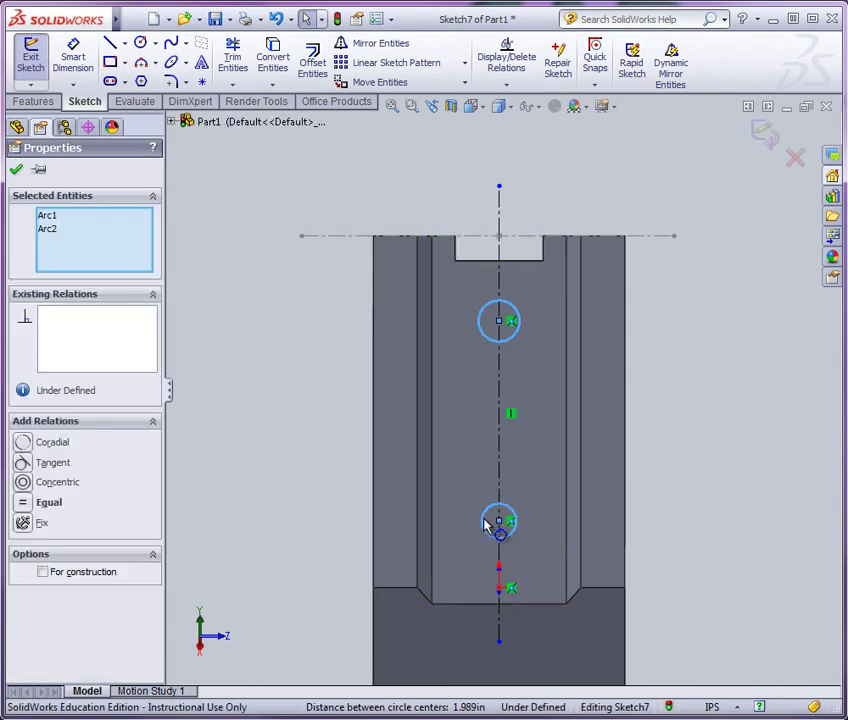
pyautogui.click(31, 505)
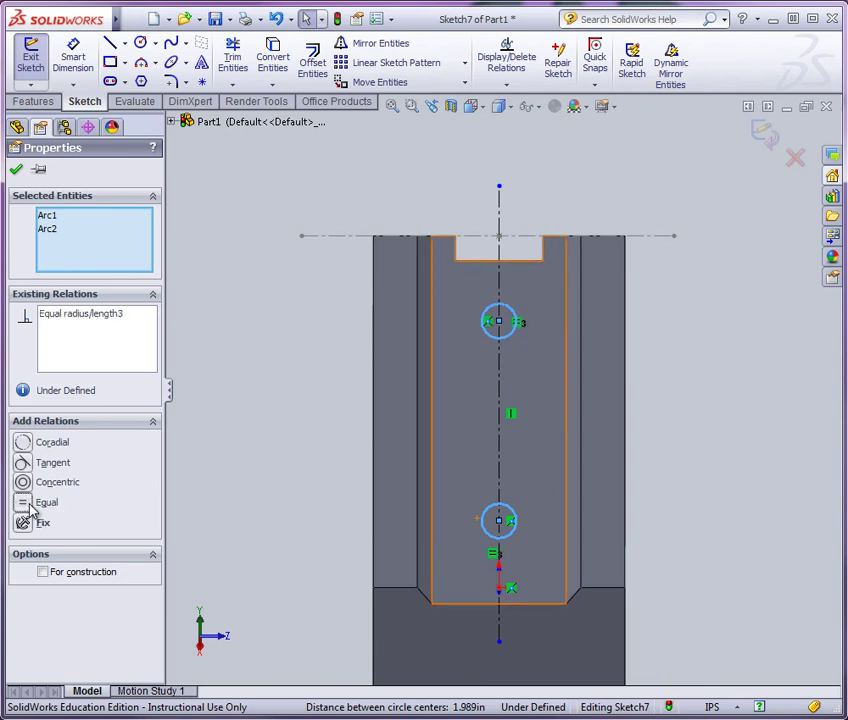
pyautogui.click(225, 401)
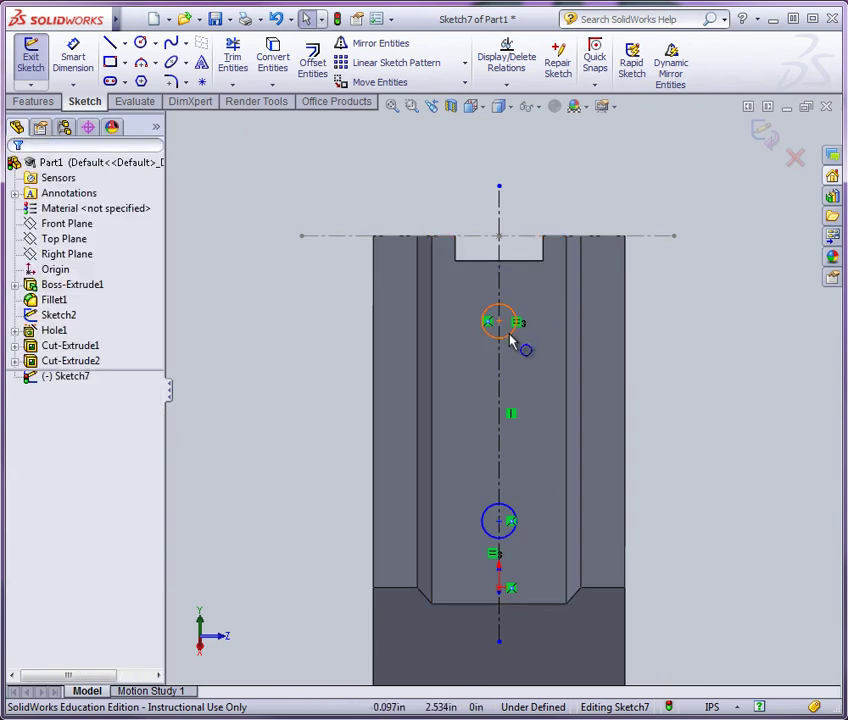
pyautogui.moveTo(510, 342); pyautogui.dragTo(527, 360)
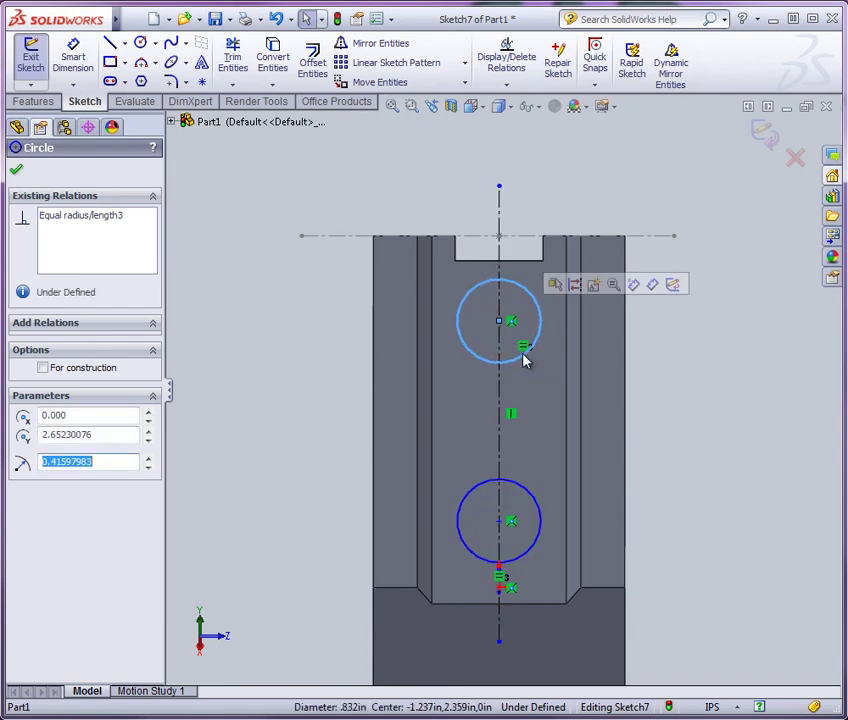
# Dimension the upper circle's diameter as 0.250 in.
pyautogui.click(72, 55)
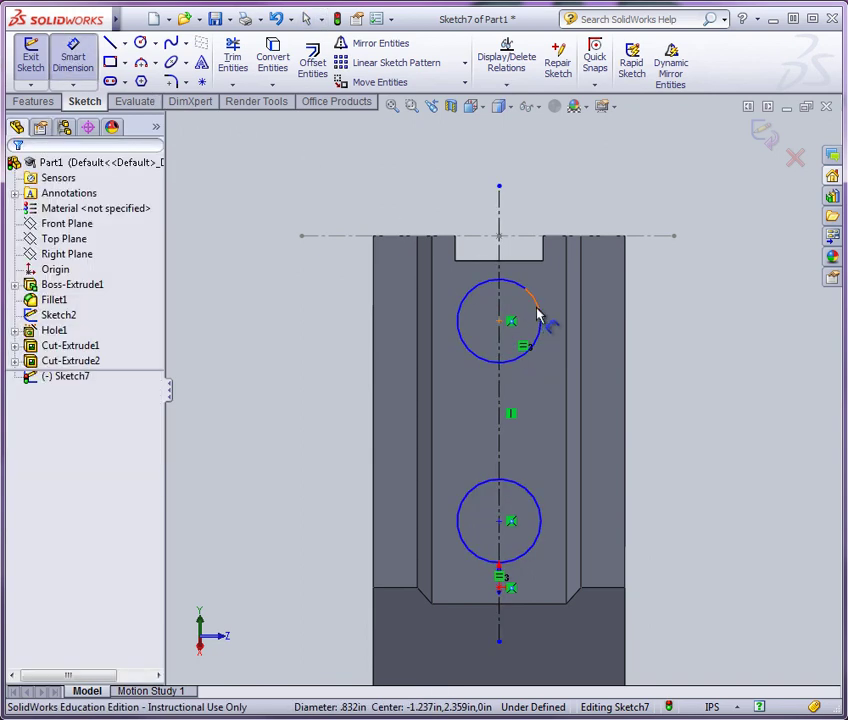
pyautogui.click(537, 316)
pyautogui.click(598, 208)
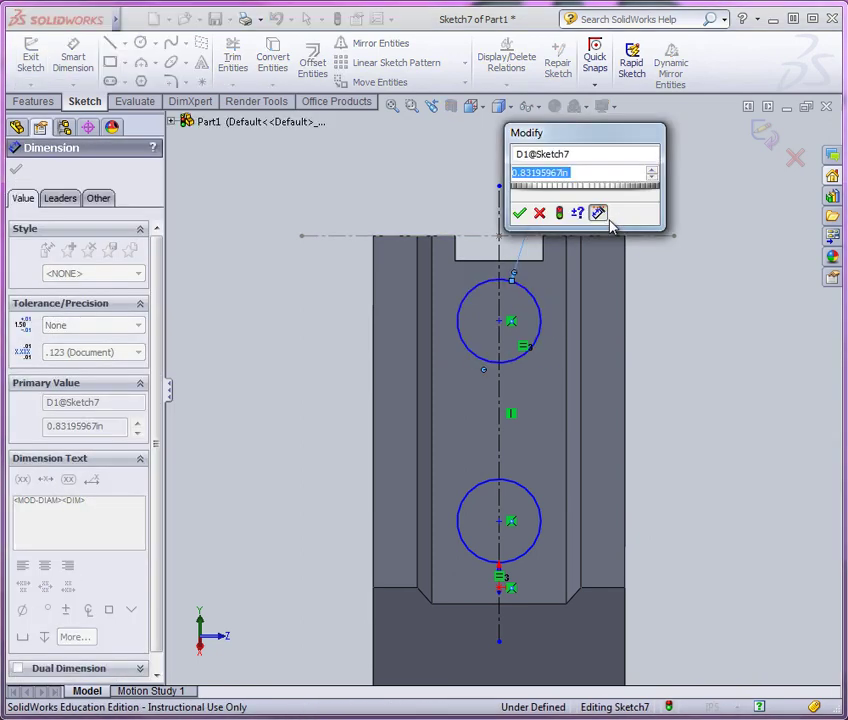
pyautogui.write('.250')
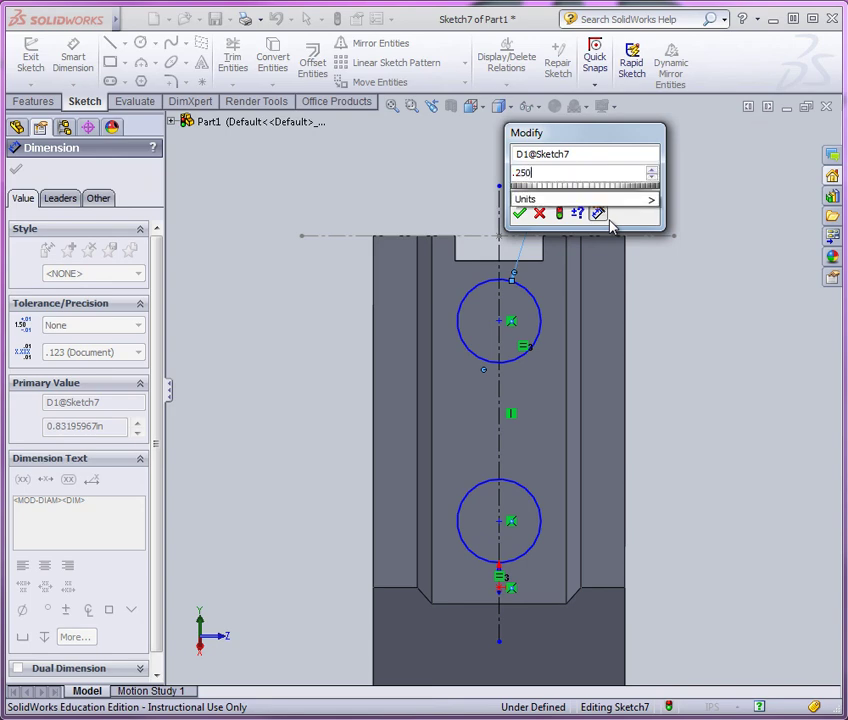
pyautogui.press('Return')
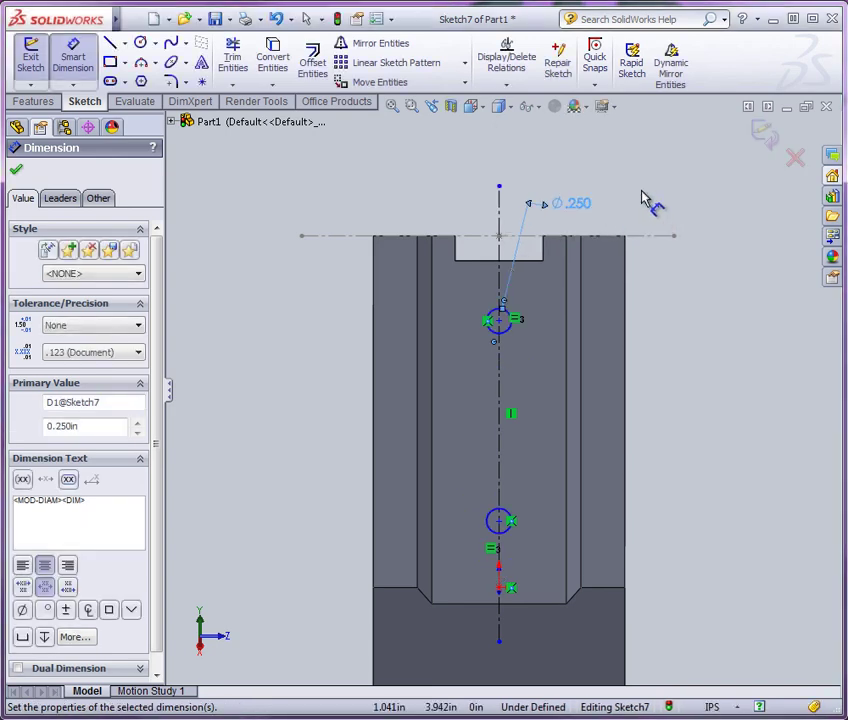
# Display the upper circle's dimension as a radius and set it to 0.250 in.
pyautogui.rightClick(576, 214)
pyautogui.click(614, 620)
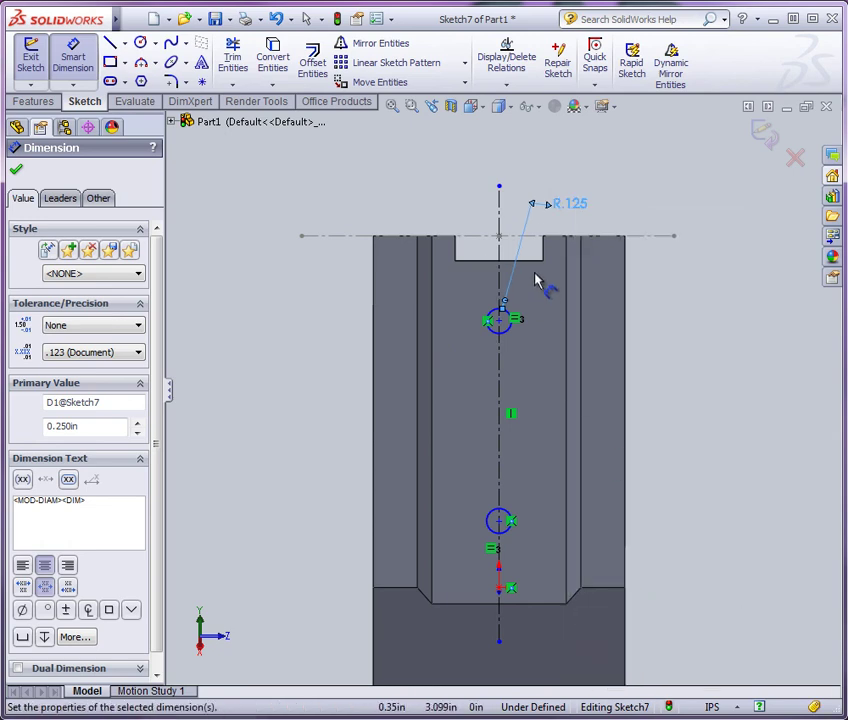
pyautogui.doubleClick(572, 205)
pyautogui.write('.250')
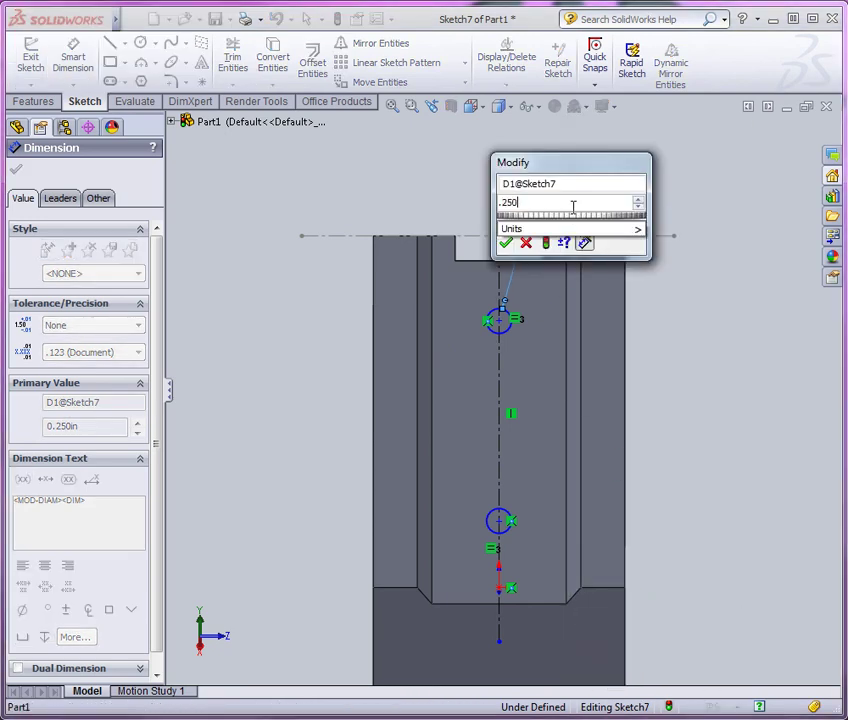
pyautogui.press('Return')
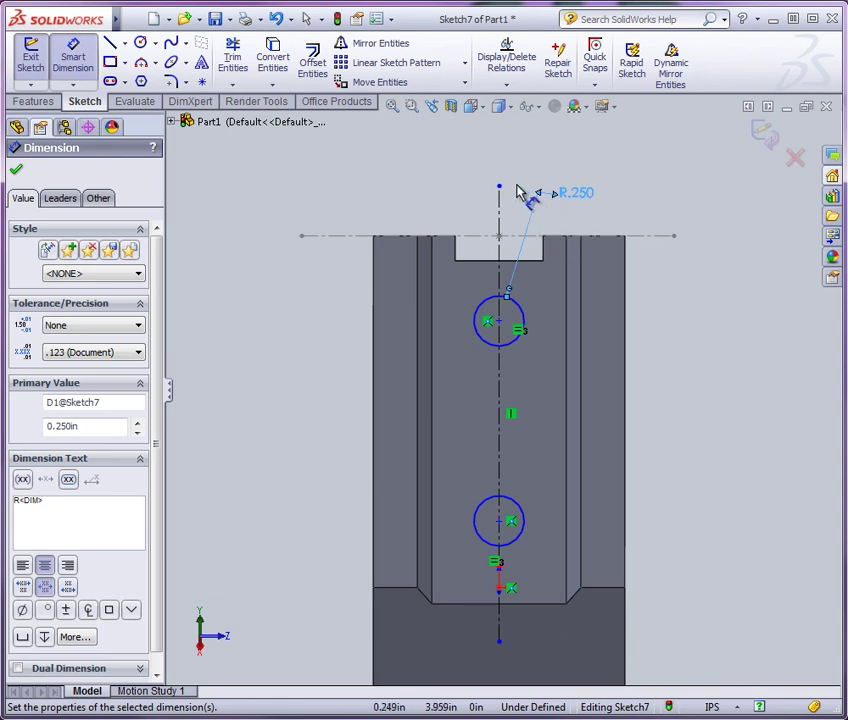
# Dimension the distance from the slot's bottom edge to the upper circle's center as 1.125 in.
pyautogui.click(486, 261)
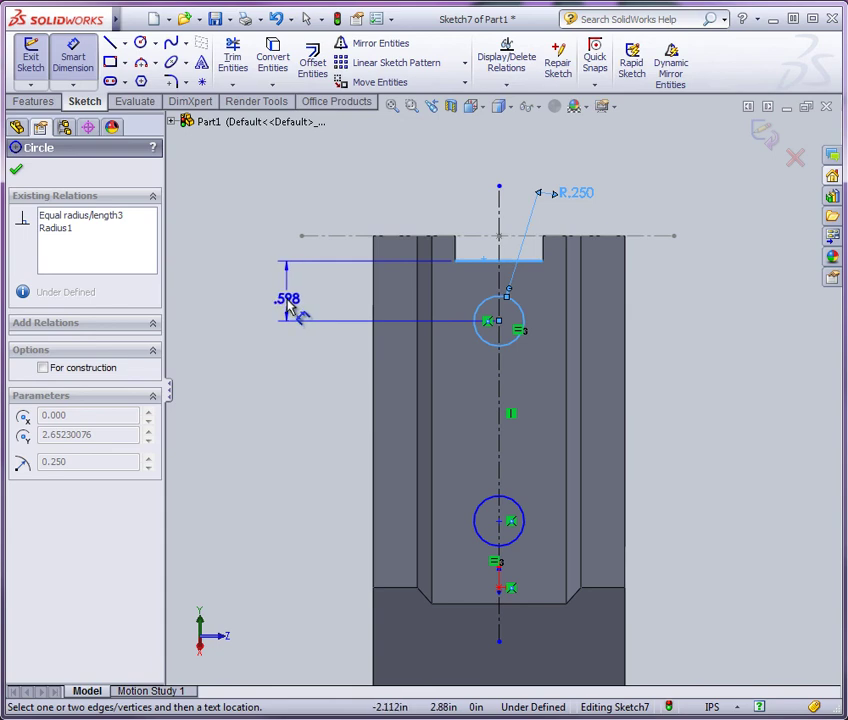
pyautogui.click(287, 300)
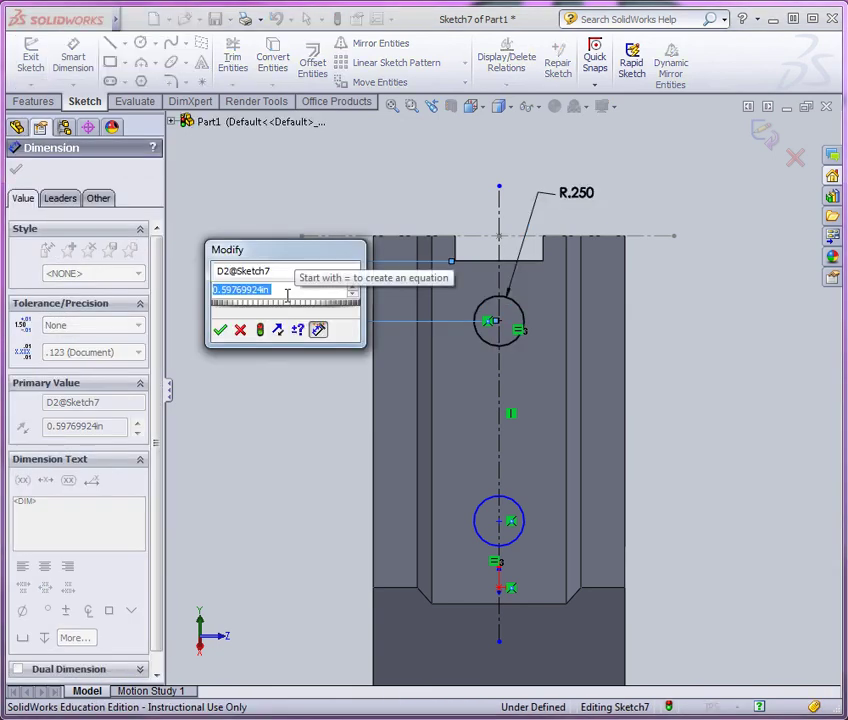
pyautogui.write('1.125')
pyautogui.press('Return')
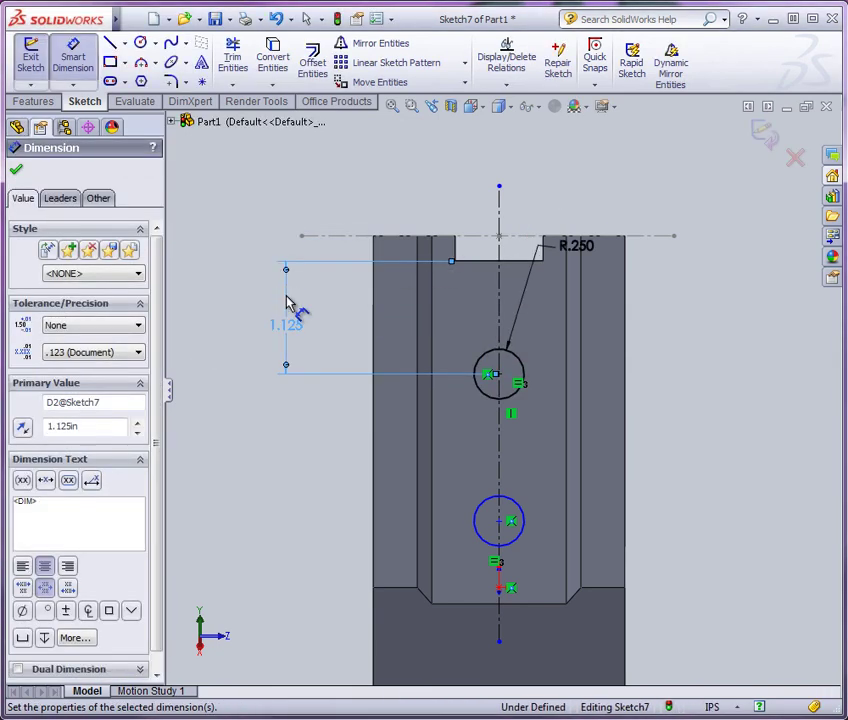
# Dimension the center-to-center distance between the two circles as 1.125 in.
pyautogui.click(492, 400)
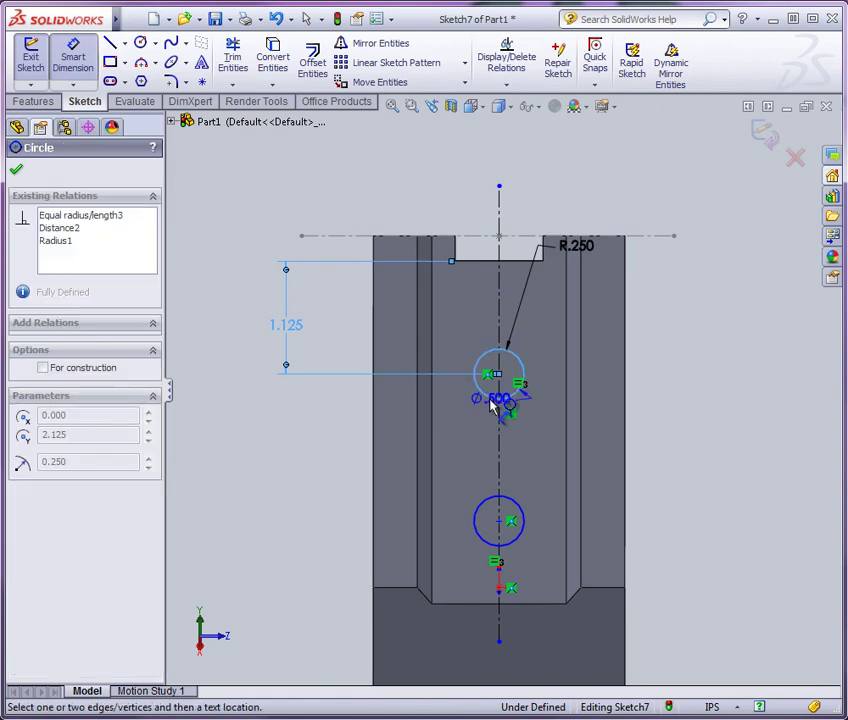
pyautogui.click(497, 505)
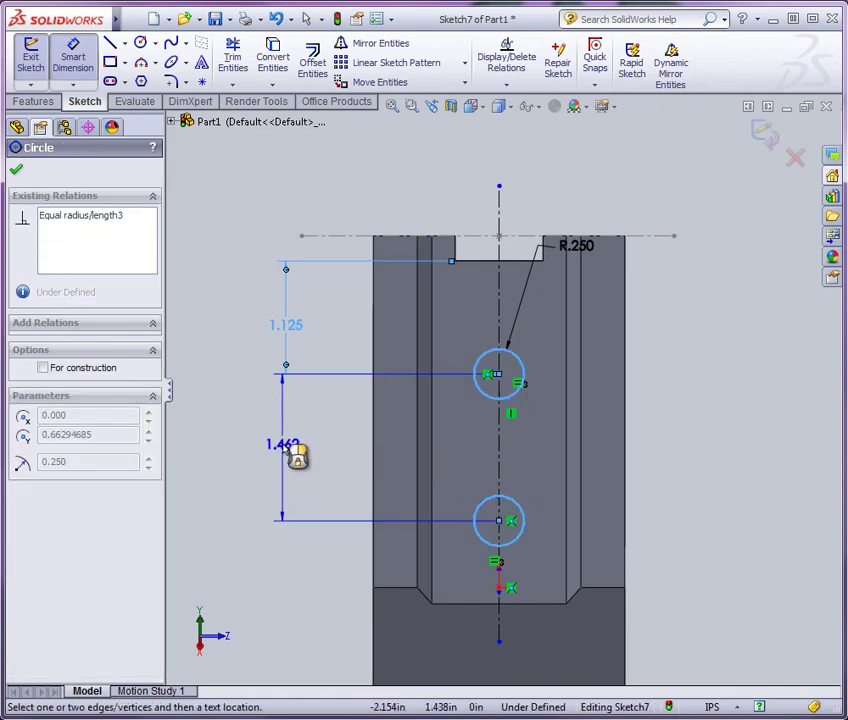
pyautogui.click(290, 452)
pyautogui.write('1')
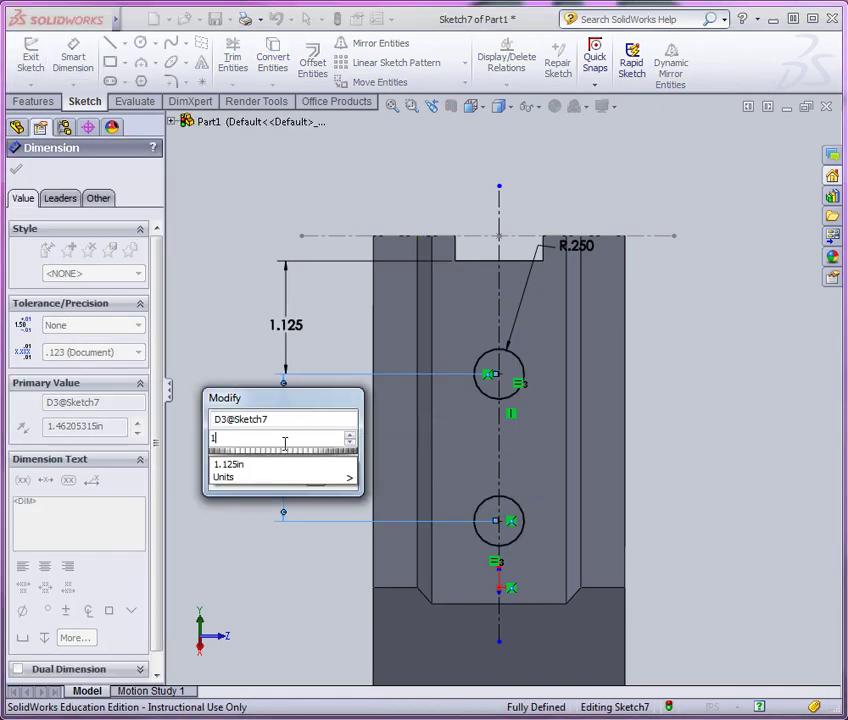
pyautogui.write('.125')
pyautogui.press('Return')
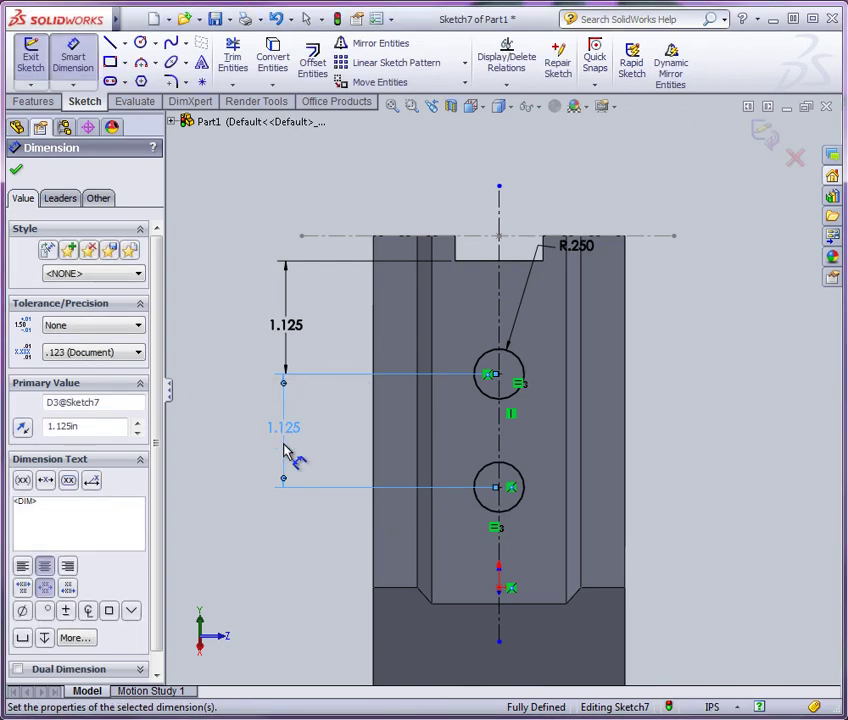
pyautogui.moveTo(524, 476); pyautogui.dragTo(432, 542, button='middle')
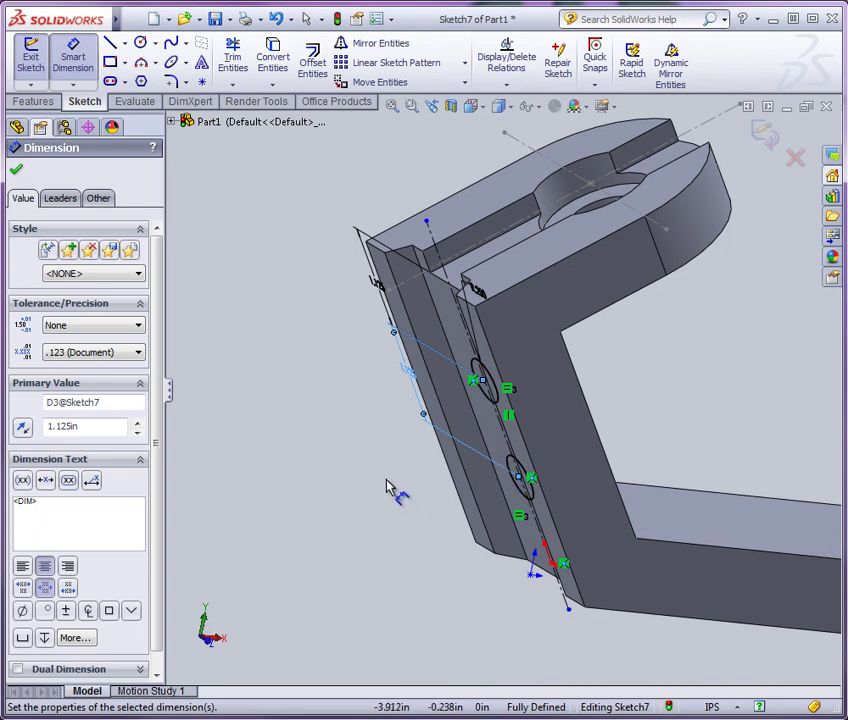
pyautogui.scroll(6, 387, 484)
pyautogui.moveTo(649, 375); pyautogui.dragTo(608, 352, button='middle')
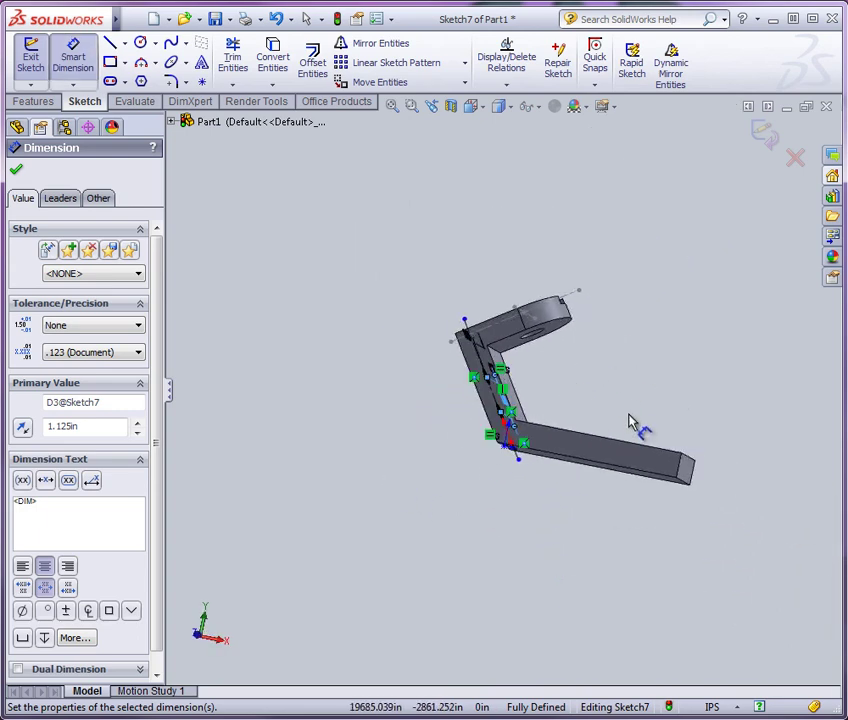
pyautogui.scroll(-3, 578, 380)
pyautogui.moveTo(503, 410); pyautogui.dragTo(466, 454, button='middle')
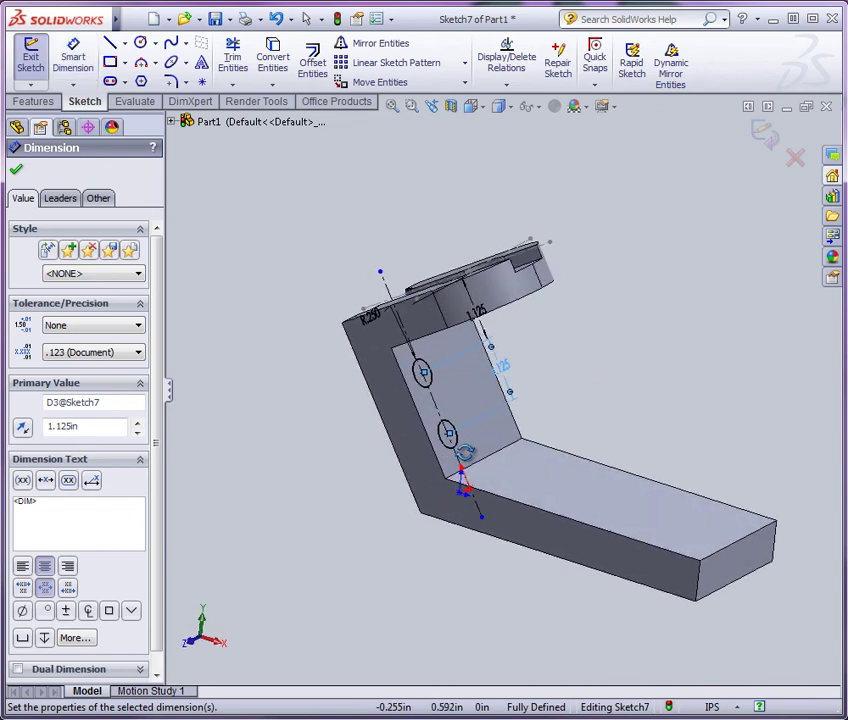
# Extrude-cut the two circles through the upright, using Up To Surface with the upright's inner face as the end.
pyautogui.click(34, 104)
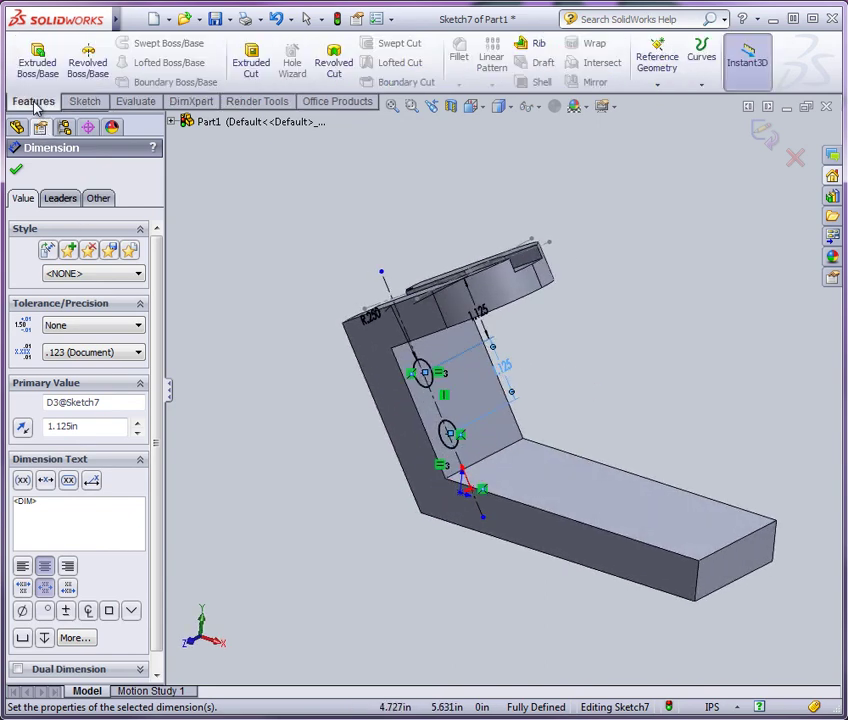
pyautogui.click(251, 63)
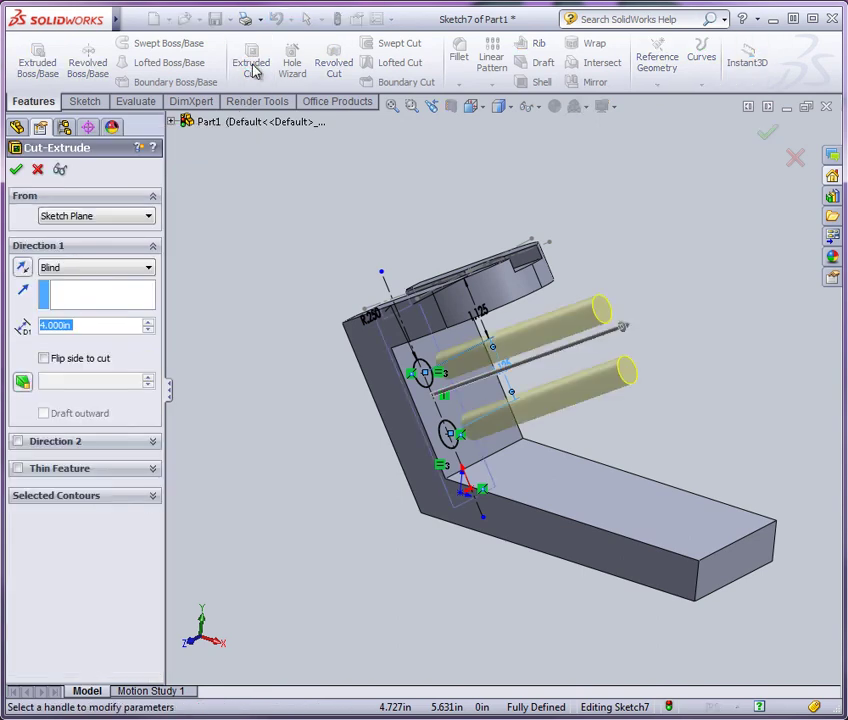
pyautogui.click(83, 277)
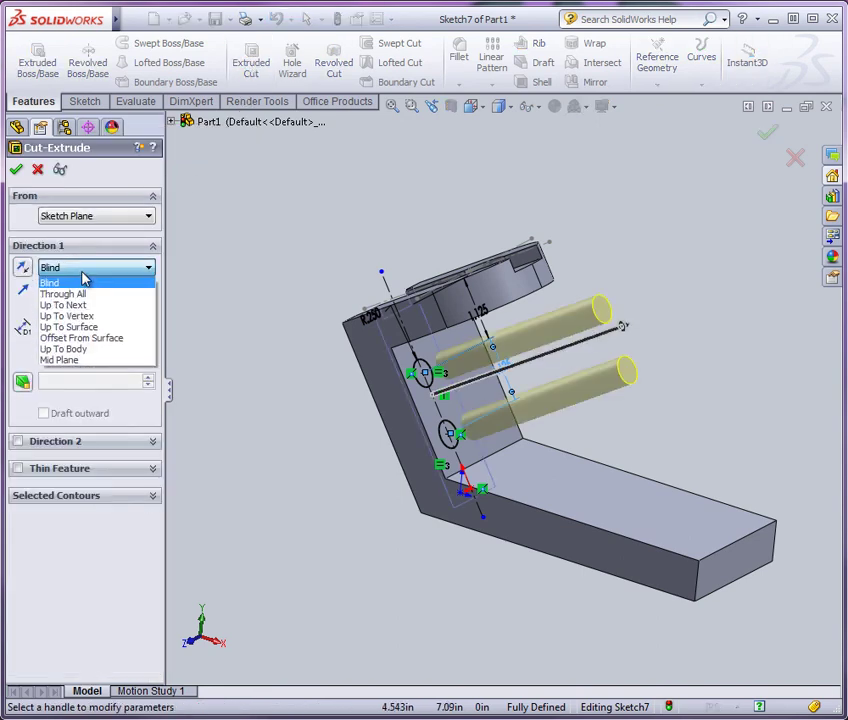
pyautogui.click(83, 328)
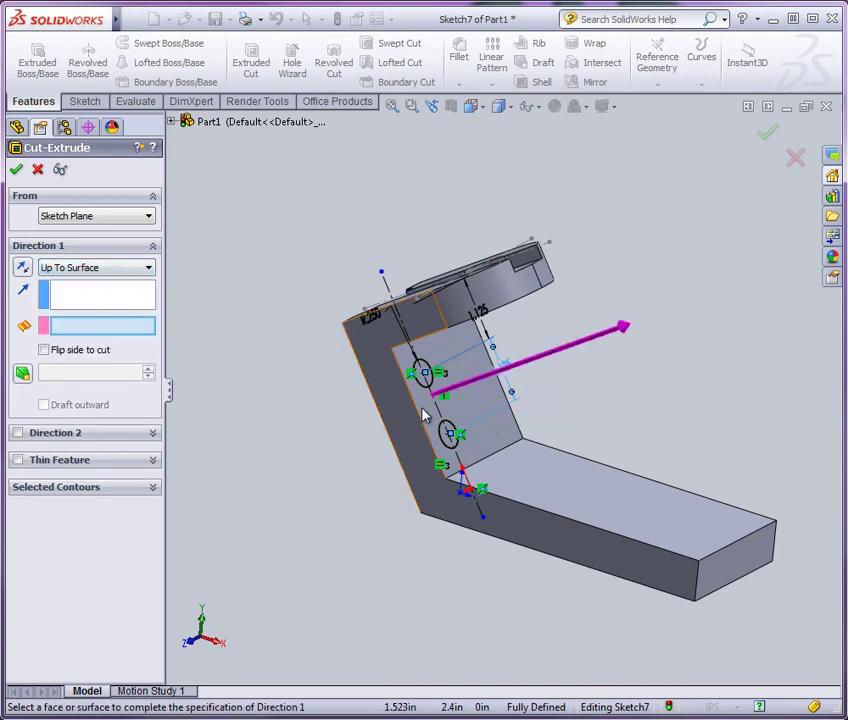
pyautogui.scroll(-2, 424, 414)
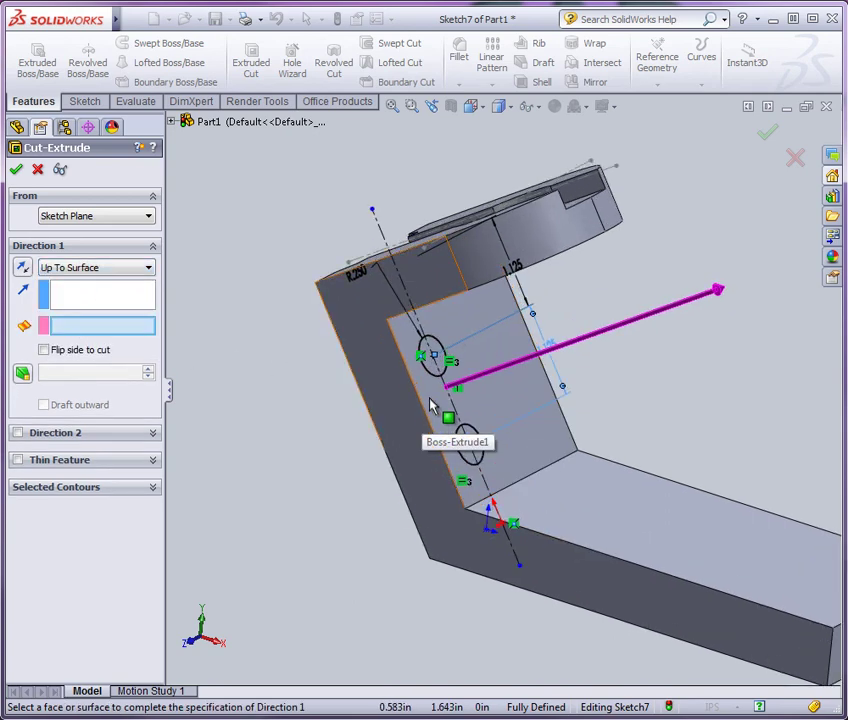
pyautogui.click(434, 403)
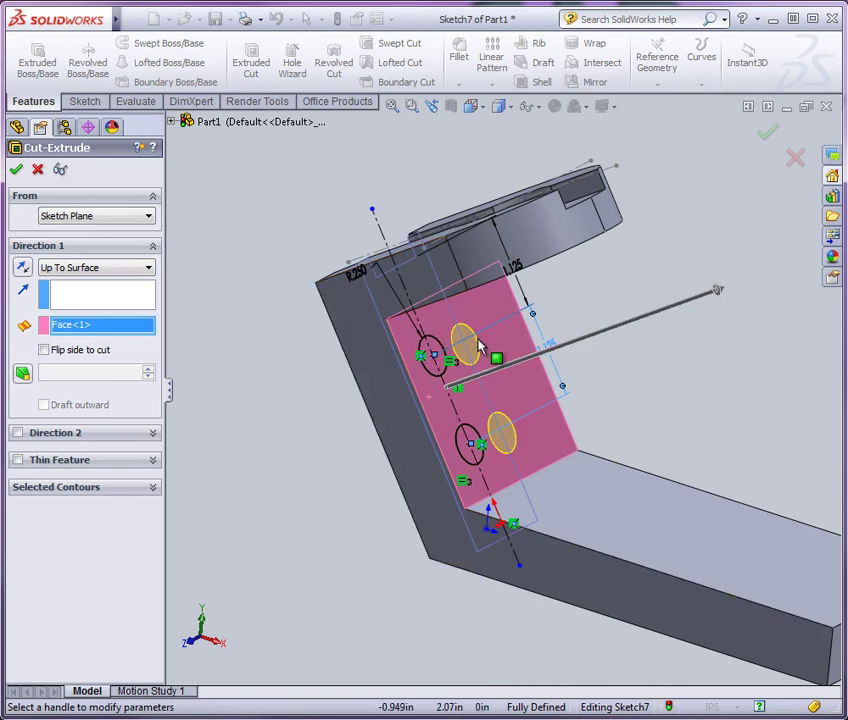
pyautogui.click(16, 173)
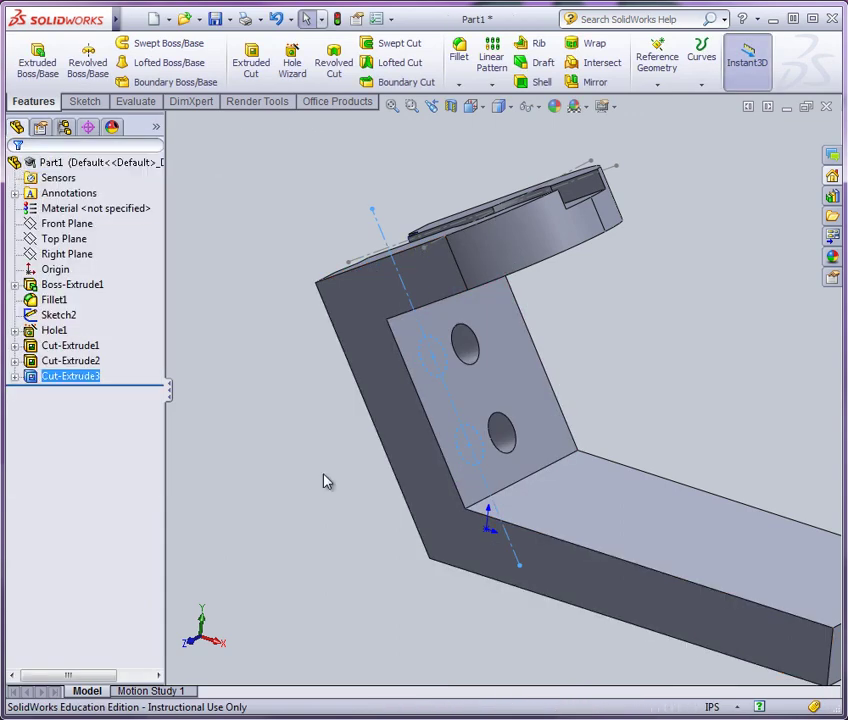
pyautogui.click(325, 481)
# Examine the two holes from the notch side and switch the bracket to a standard view orientation.
pyautogui.scroll(4, 305, 500)
pyautogui.moveTo(424, 545); pyautogui.dragTo(536, 575, button='middle')
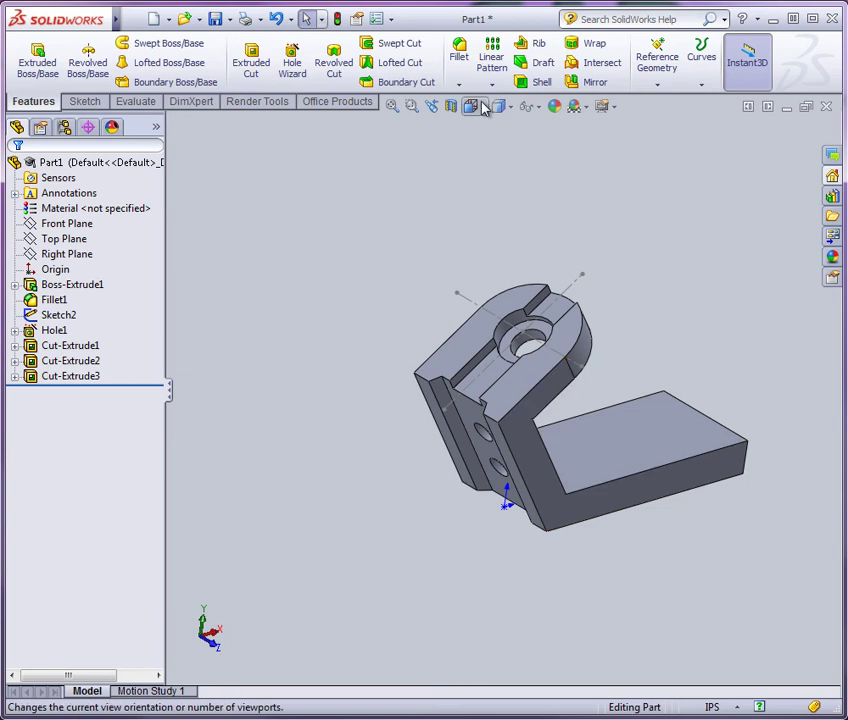
pyautogui.moveTo(473, 119)
pyautogui.click(559, 150)
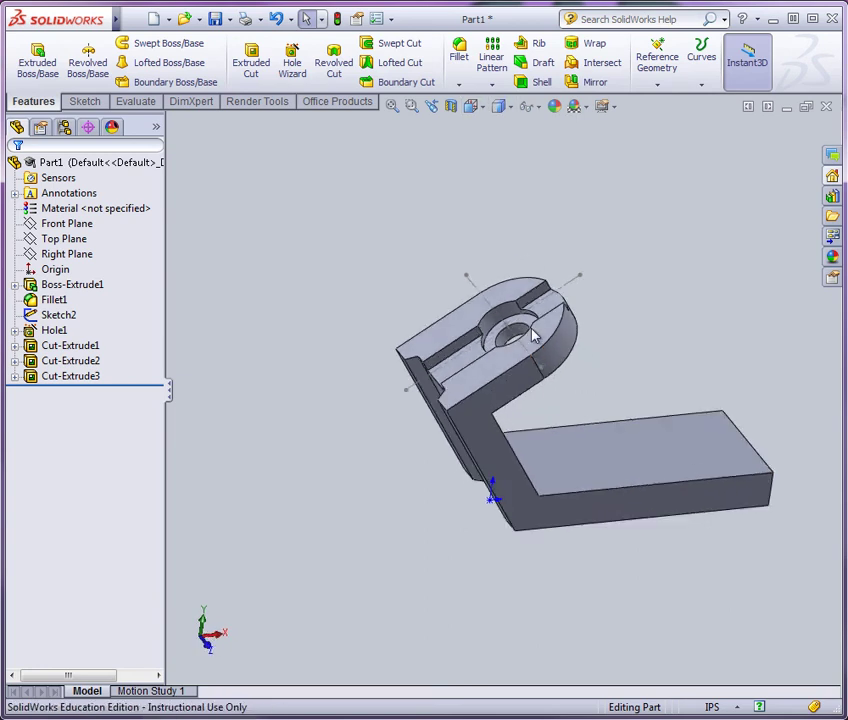